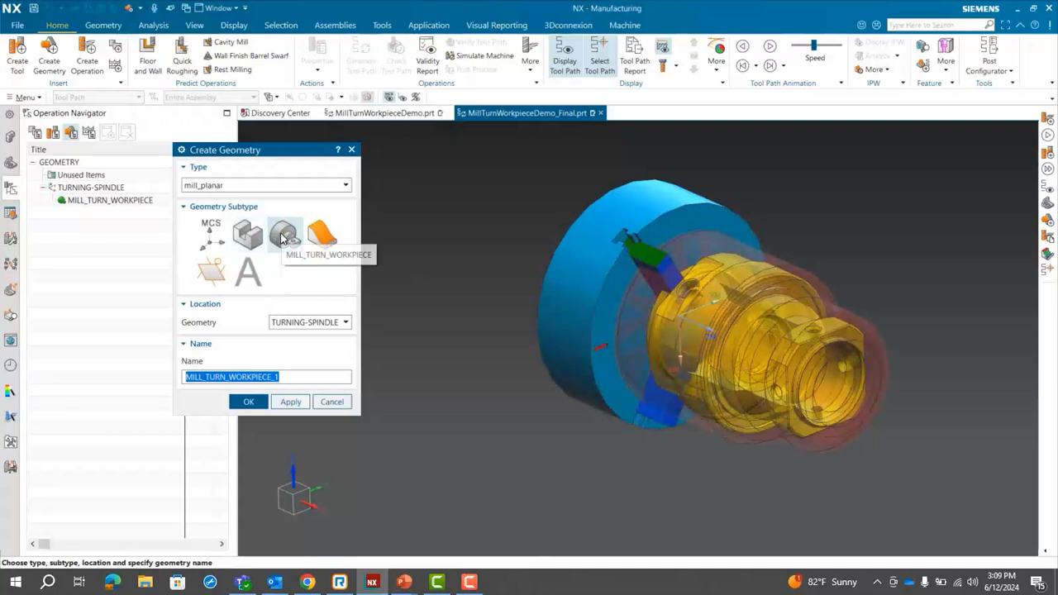
Step: Compare the geometry subtypes offered for the mill_planar, mill_rotary and centerline geometry types
left_click(248, 186)
left_click(241, 199)
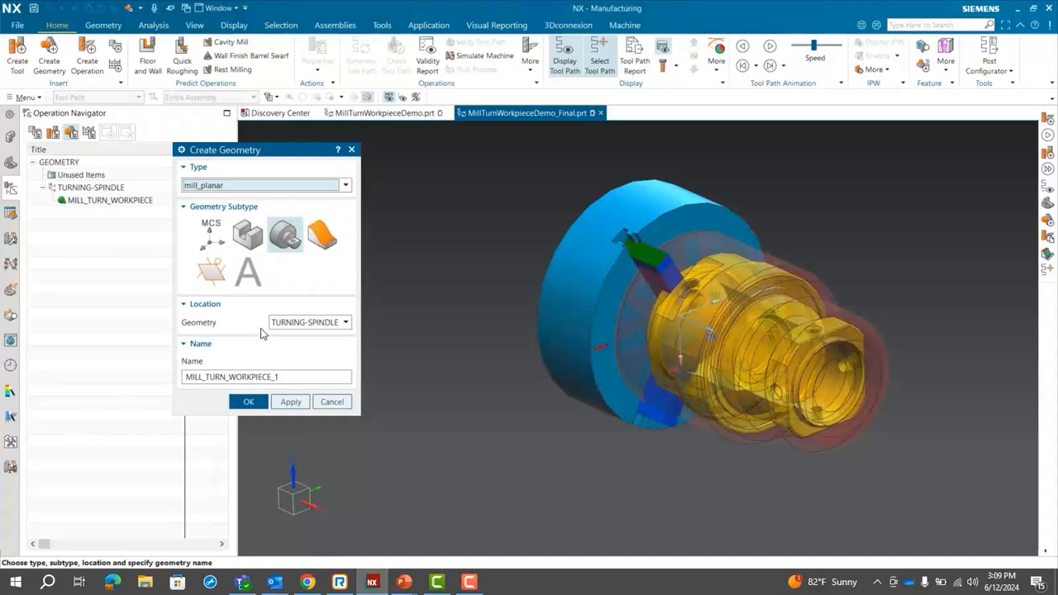
left_click(288, 189)
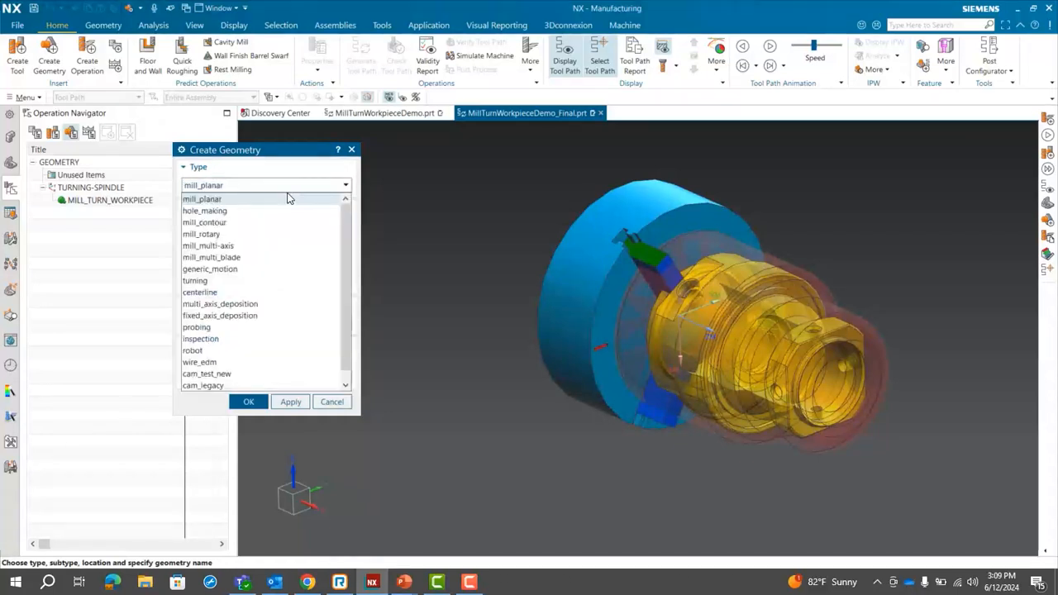
left_click(255, 237)
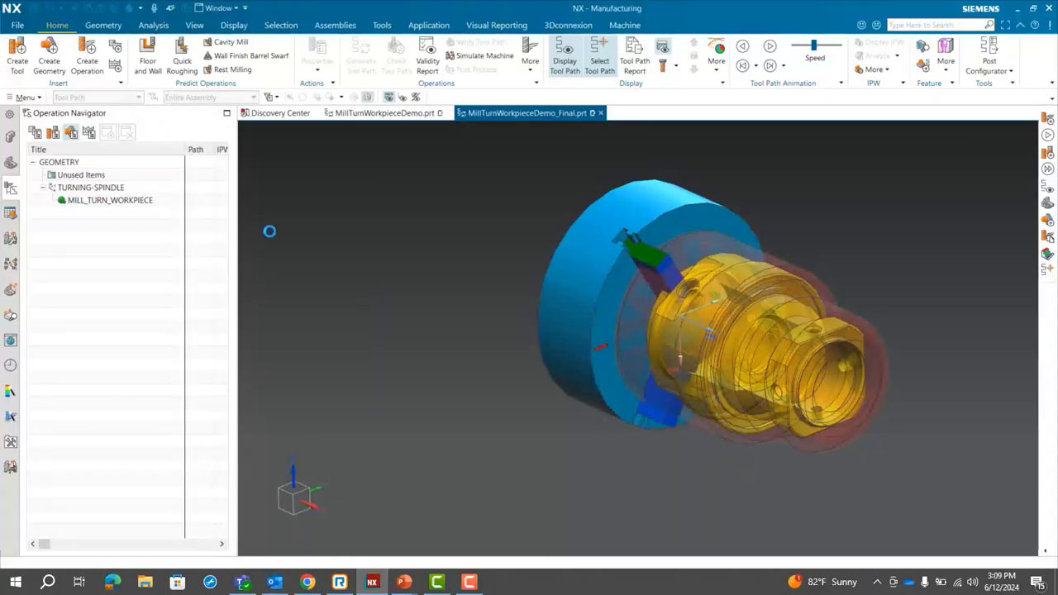
left_click(278, 186)
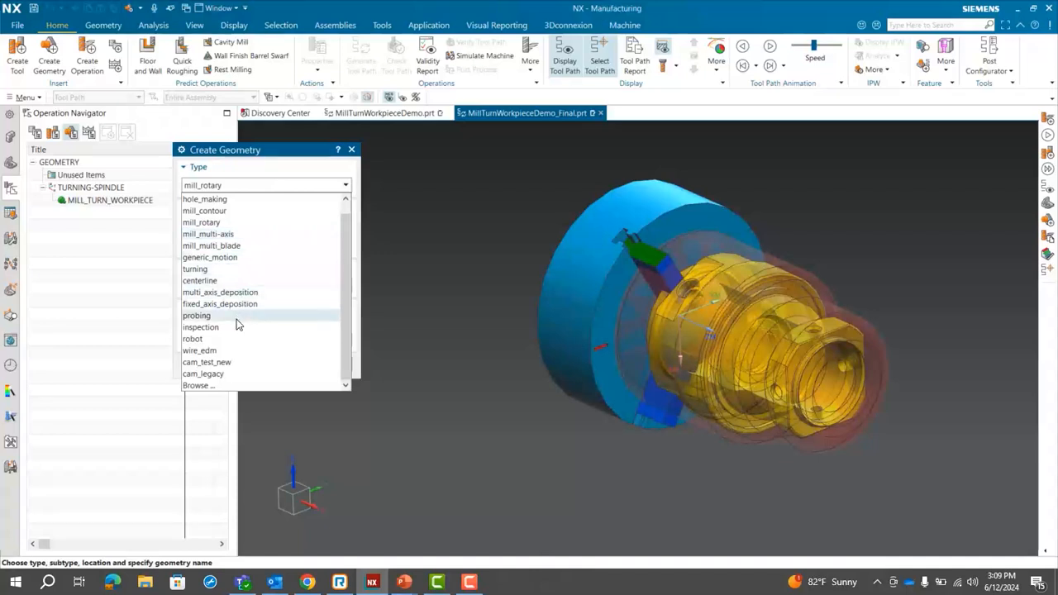
left_click(206, 281)
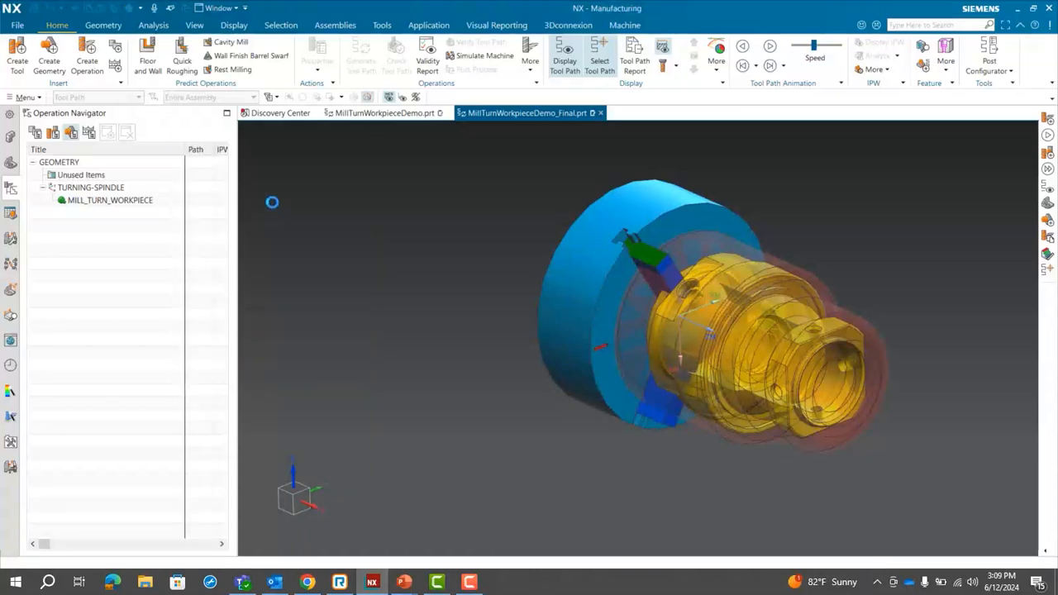
left_click(271, 189)
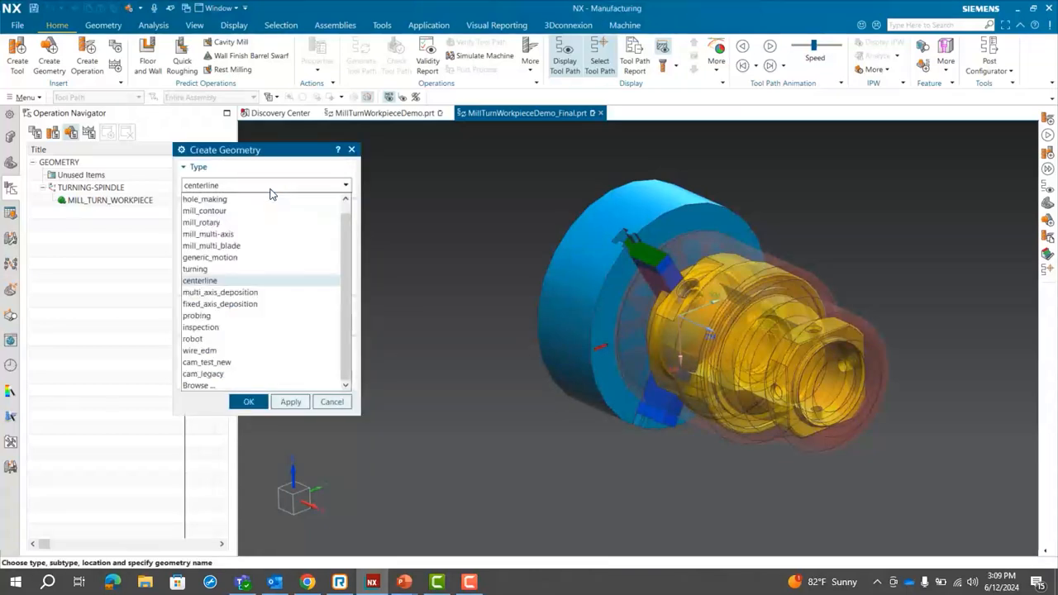
left_click(231, 225)
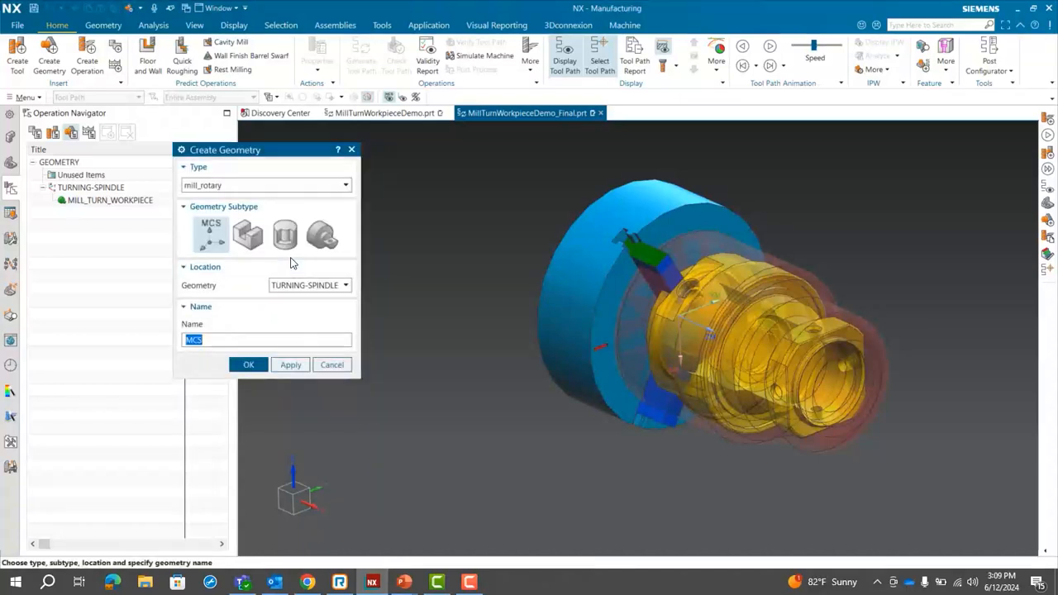
Step: Create a MILL_TURN_WORKPIECE geometry of type mill_planar under TURNING-SPINDLE, named MILL_TURN_WORKPIECE_1
left_click(266, 186)
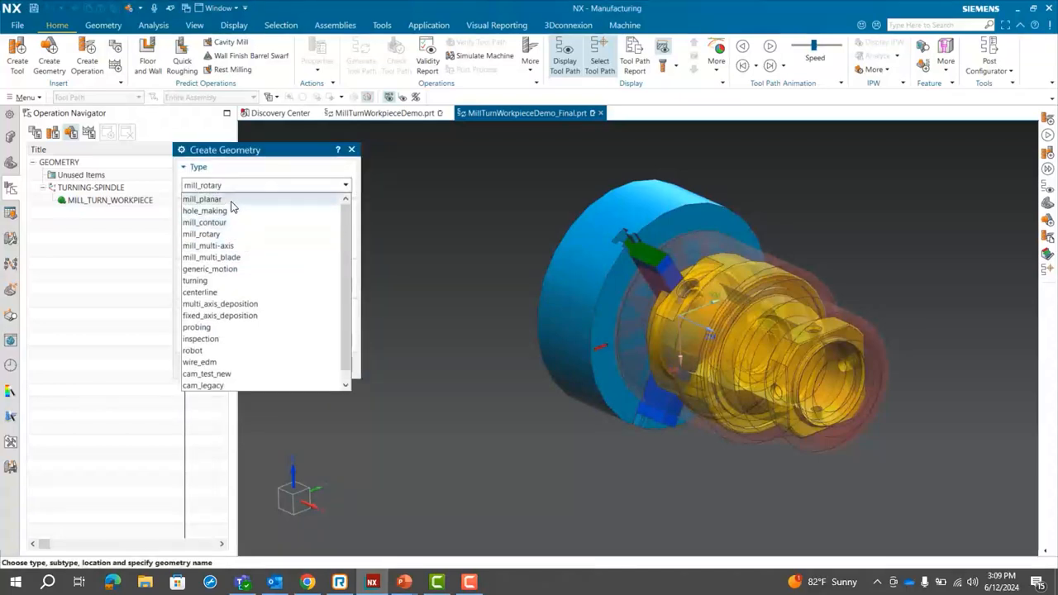
left_click(230, 201)
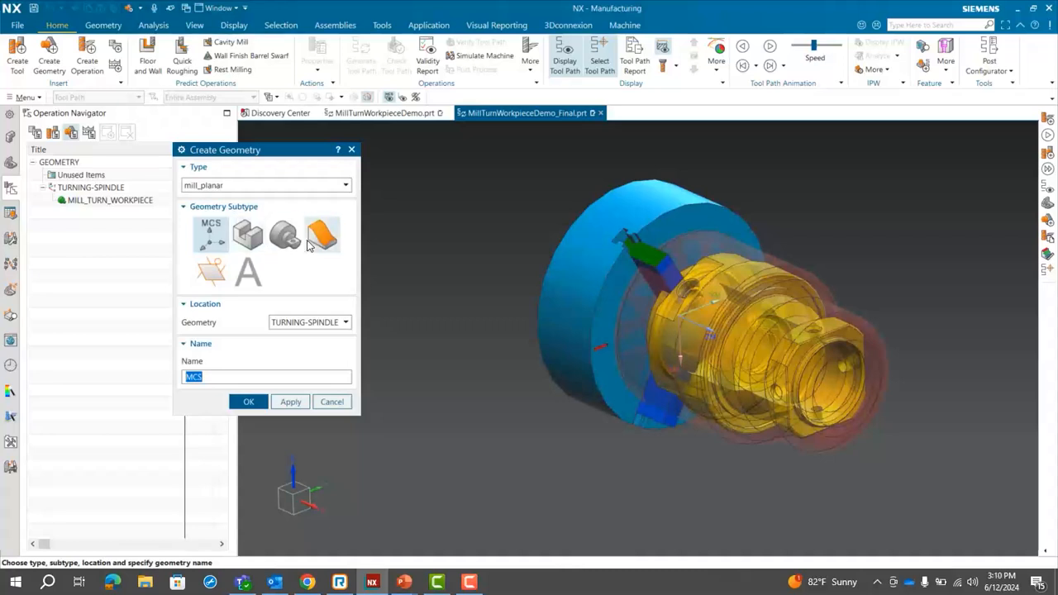
left_click(284, 235)
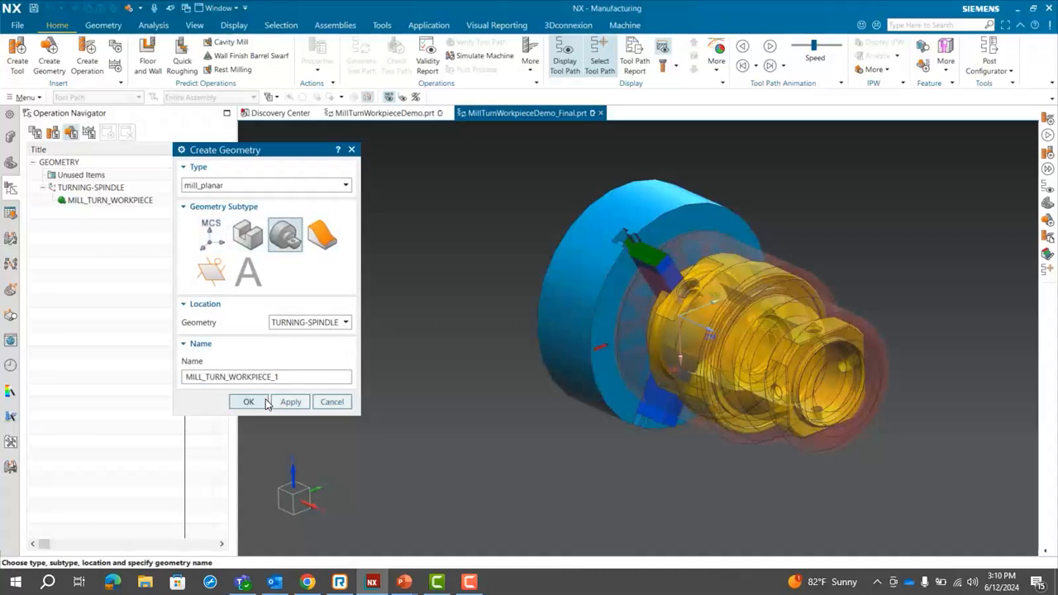
left_click(299, 324)
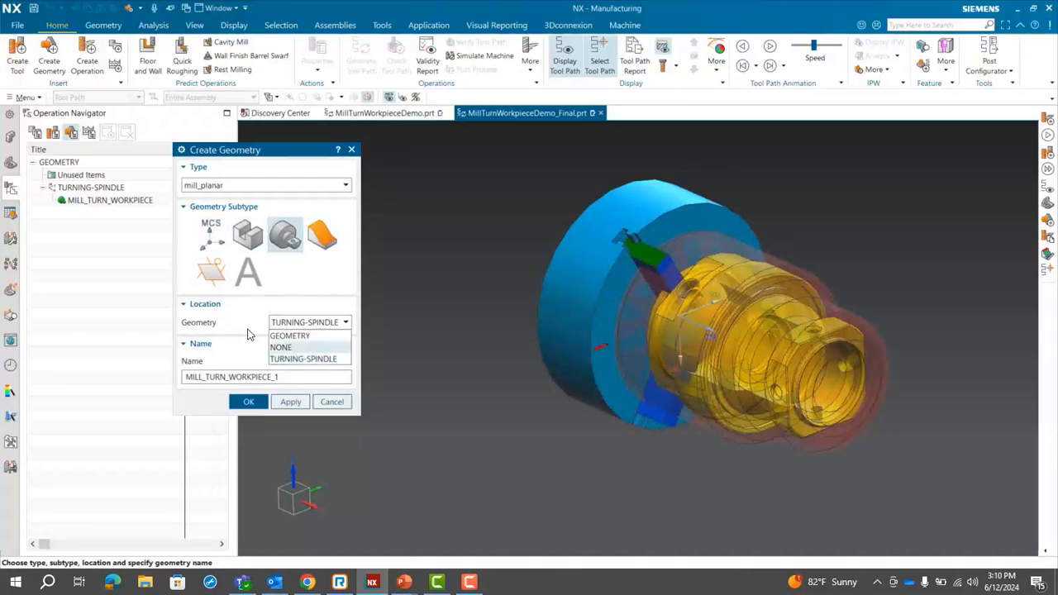
left_click(303, 358)
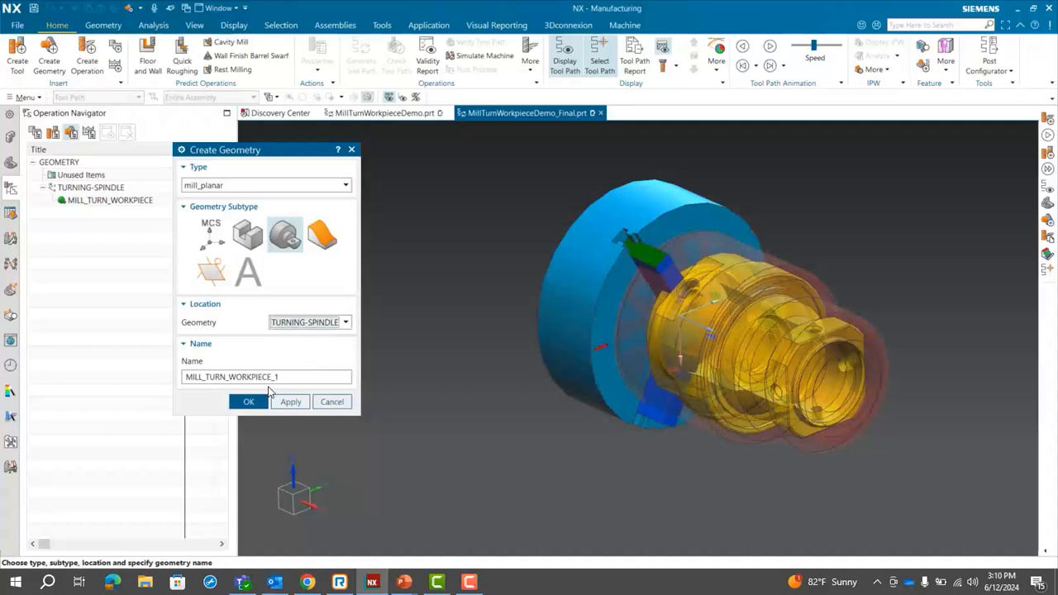
left_click(248, 401)
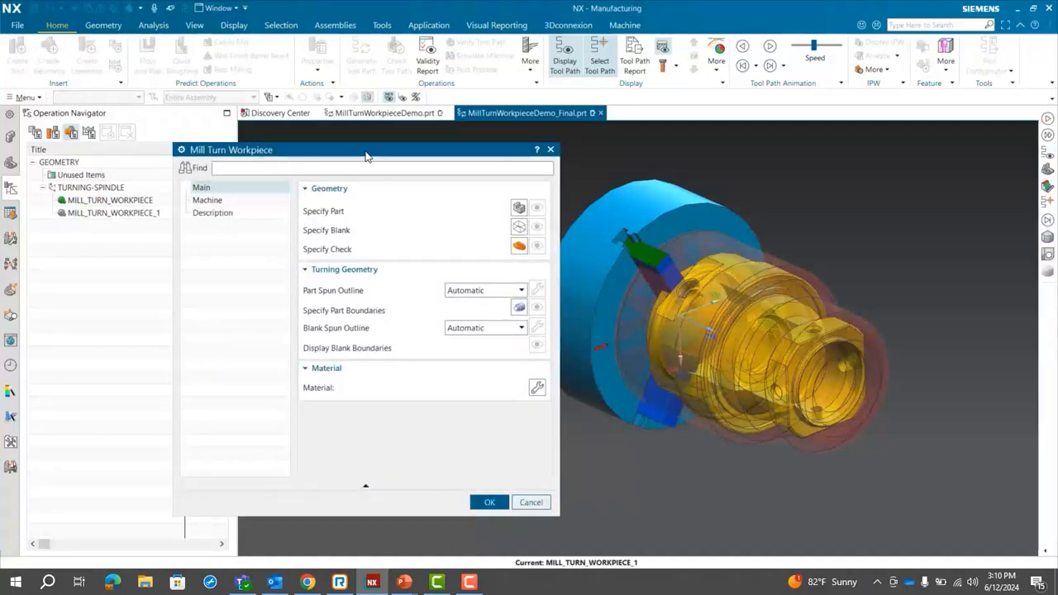
Step: Specify the solid body of the part as the mill-turn workpiece's part geometry
left_click_drag(368, 156, 370, 103)
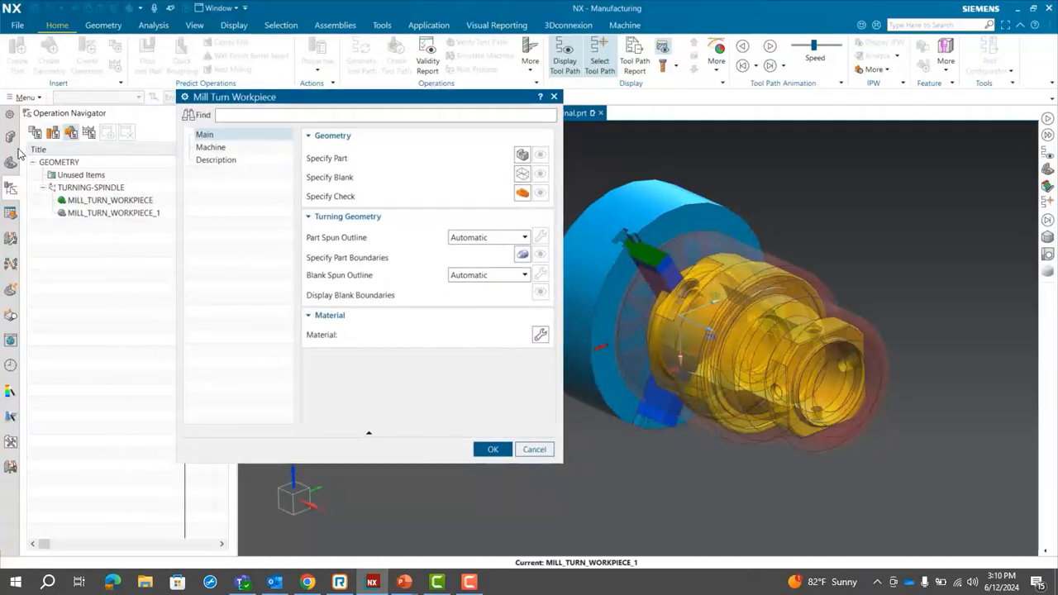
left_click(522, 156)
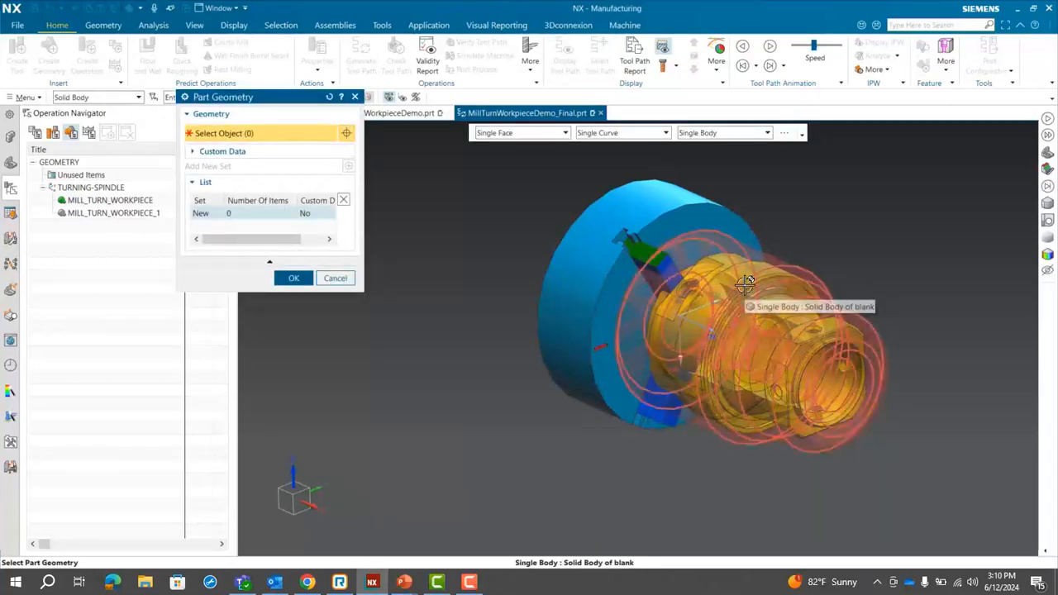
left_click(711, 299)
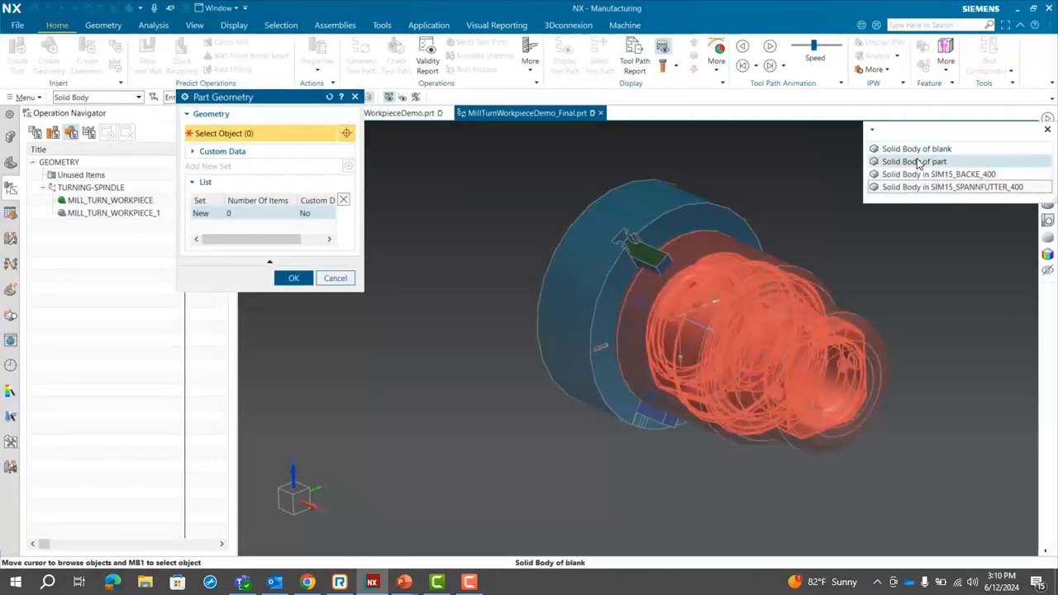
left_click(916, 162)
left_click(288, 293)
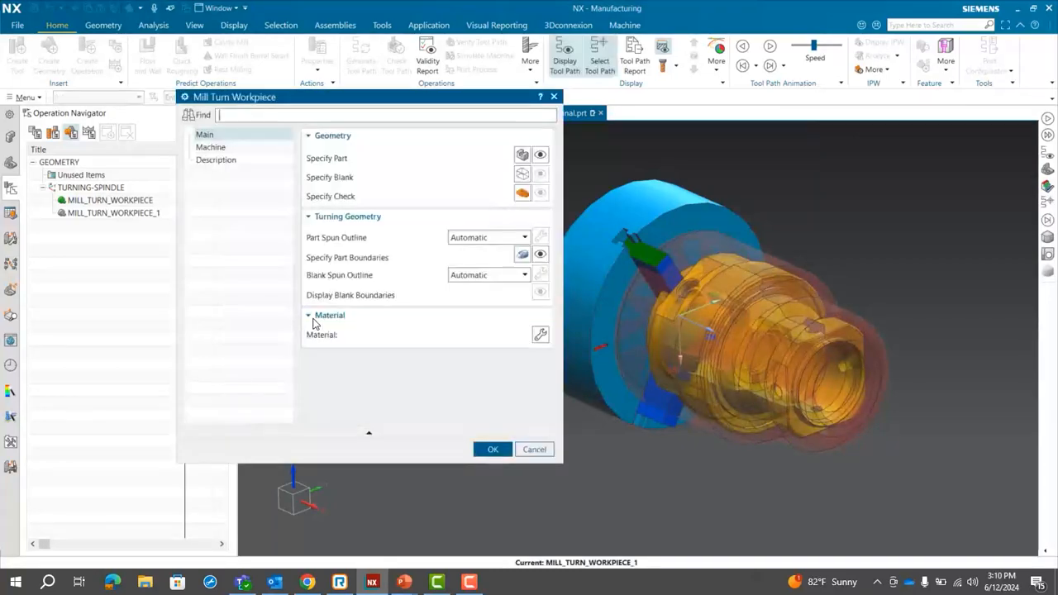
Step: Specify the solid body of the blank as the mill-turn workpiece's blank geometry
left_click(522, 174)
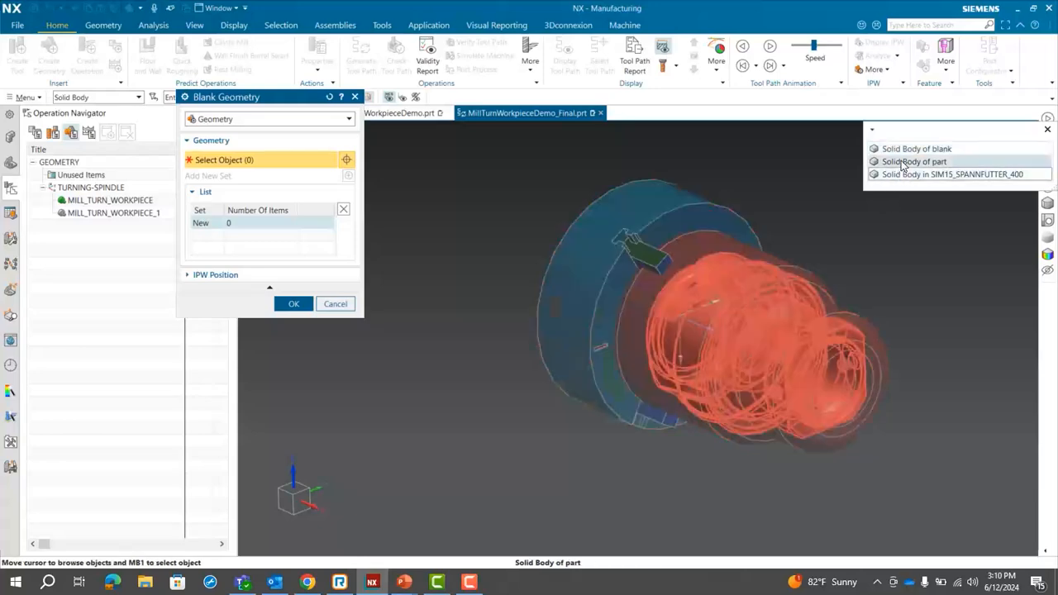
left_click(904, 151)
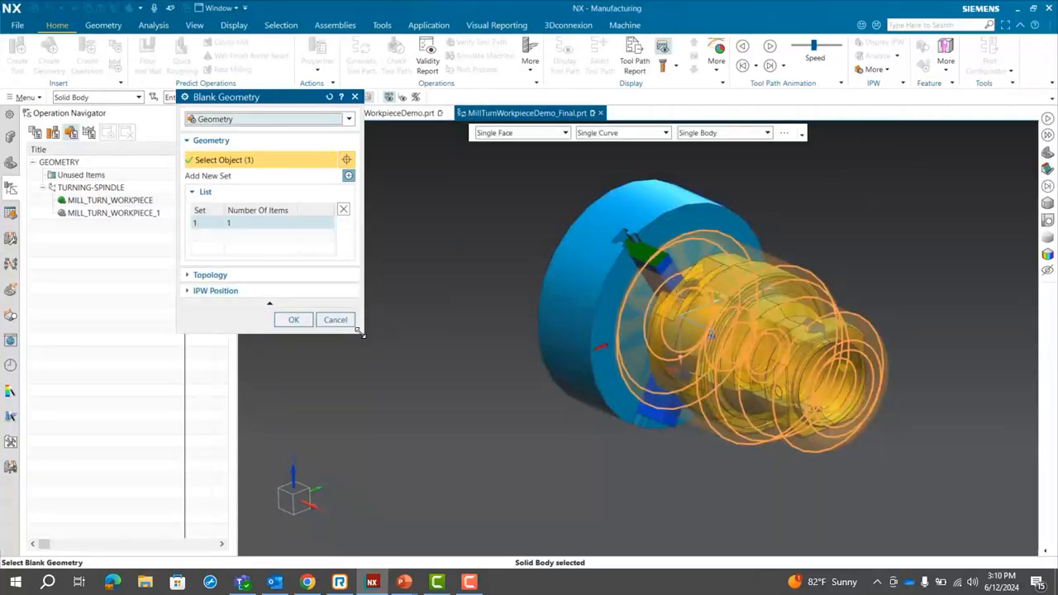
left_click(296, 320)
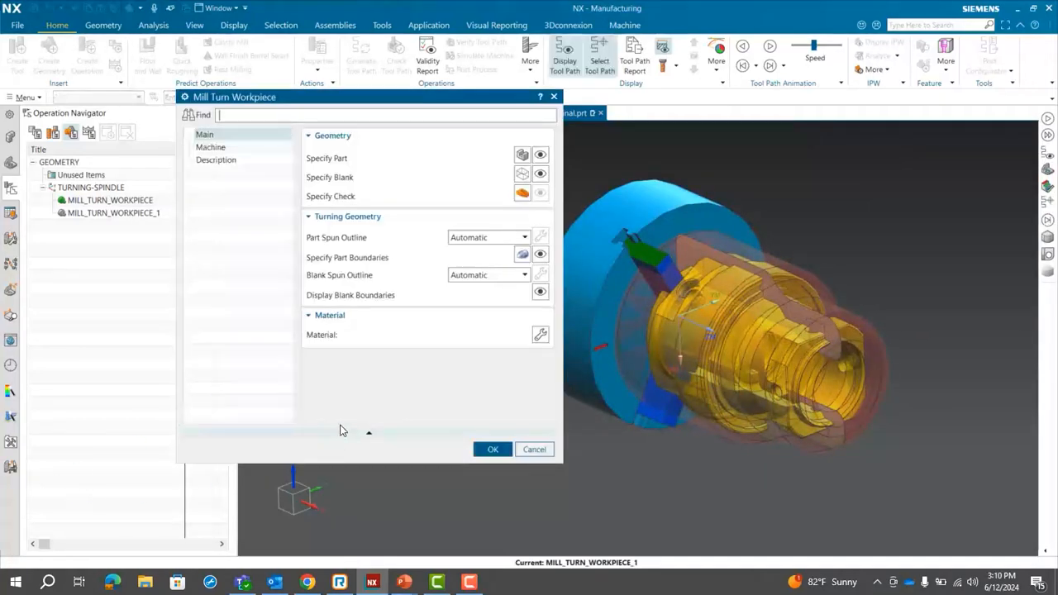
Step: Make the mill-turn workpiece a physical workpiece with SETUP as its setup component, and accept the workpiece definition
left_click(212, 147)
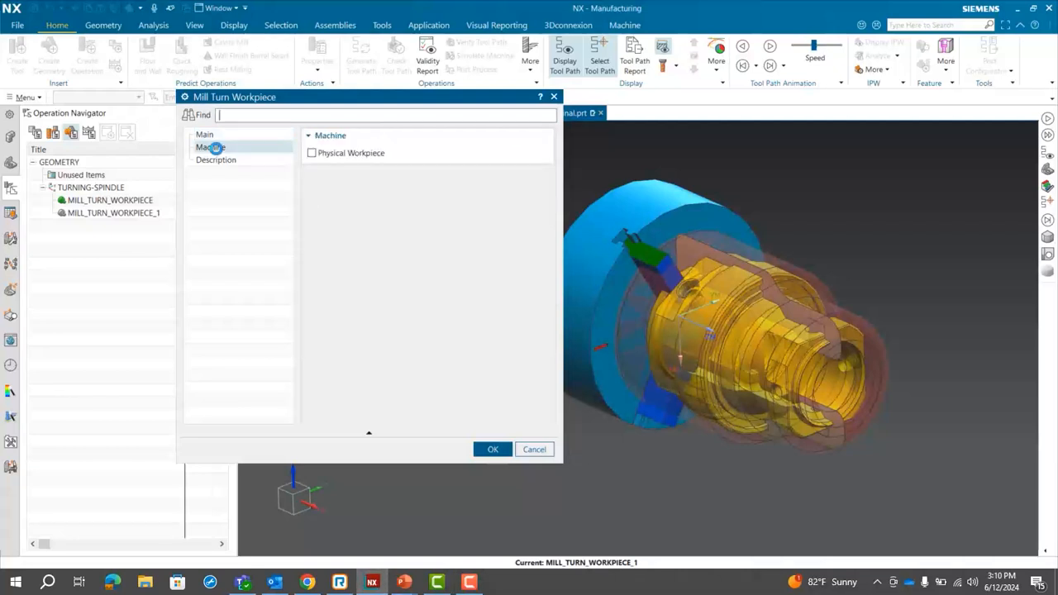
left_click(312, 154)
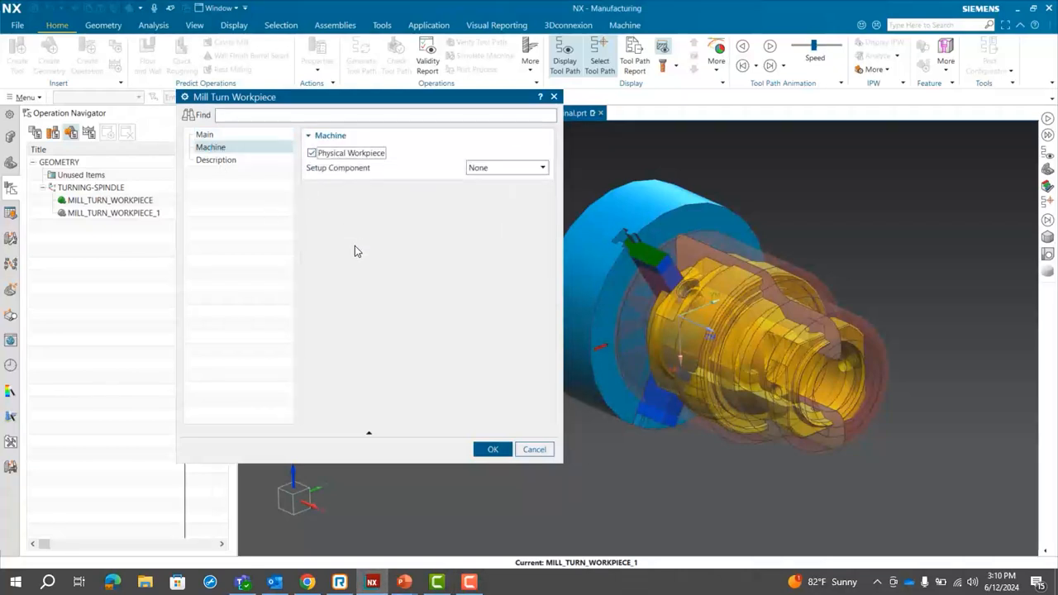
left_click(486, 169)
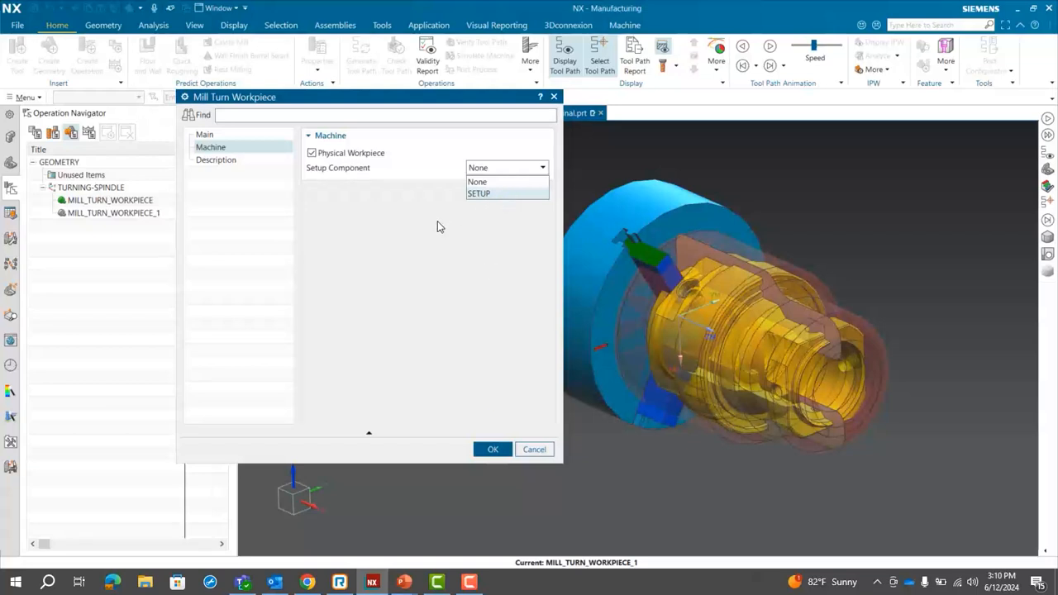
left_click(484, 194)
left_click(493, 449)
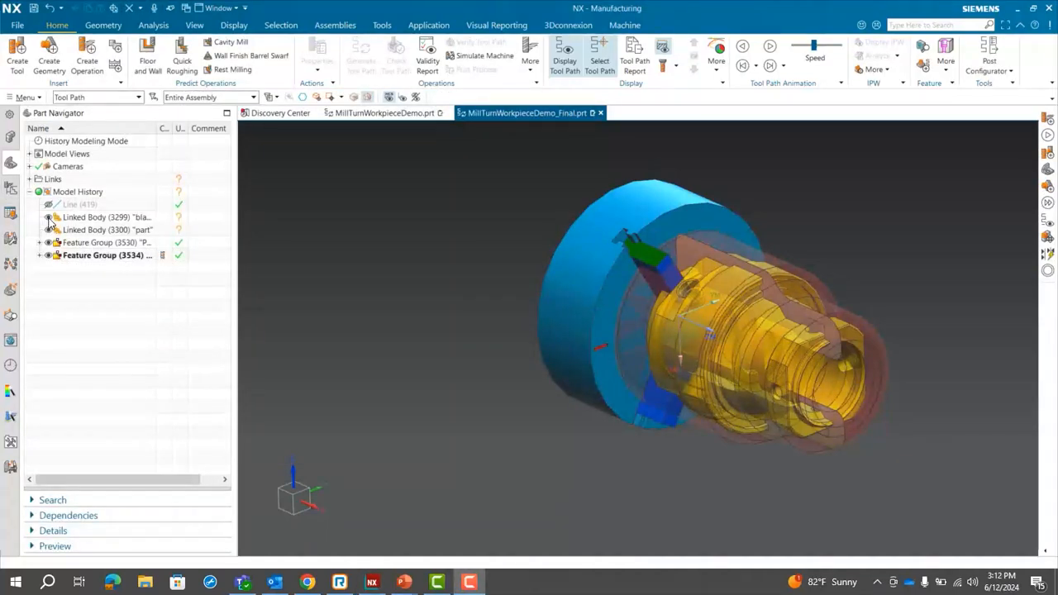
Step: Toggle the visibility of the linked blank and part bodies, then leave both hidden
left_click(49, 217)
left_click(49, 218)
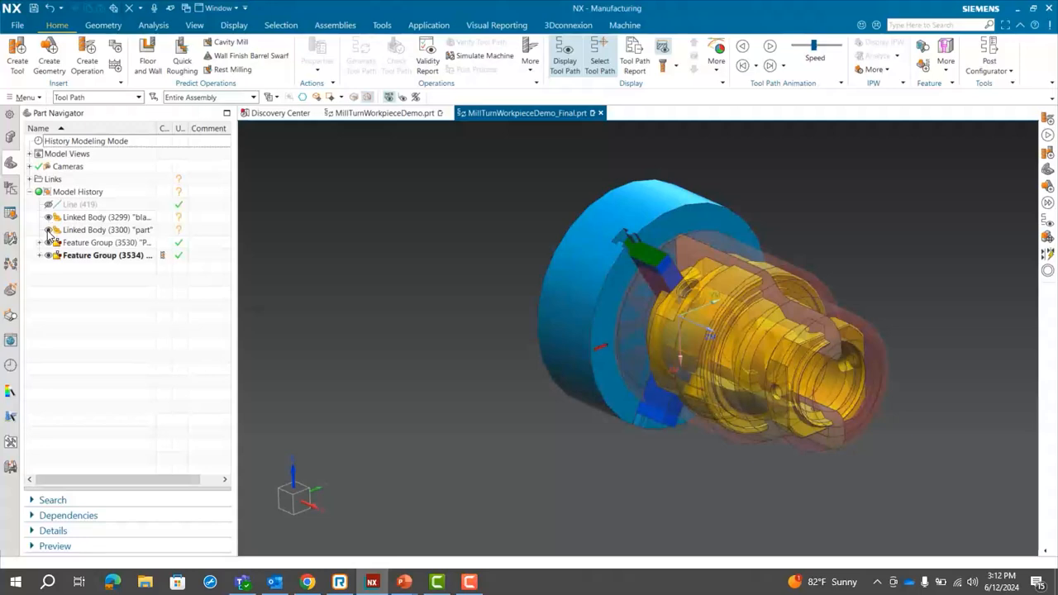
left_click(49, 231)
left_click(49, 231)
left_click(49, 218)
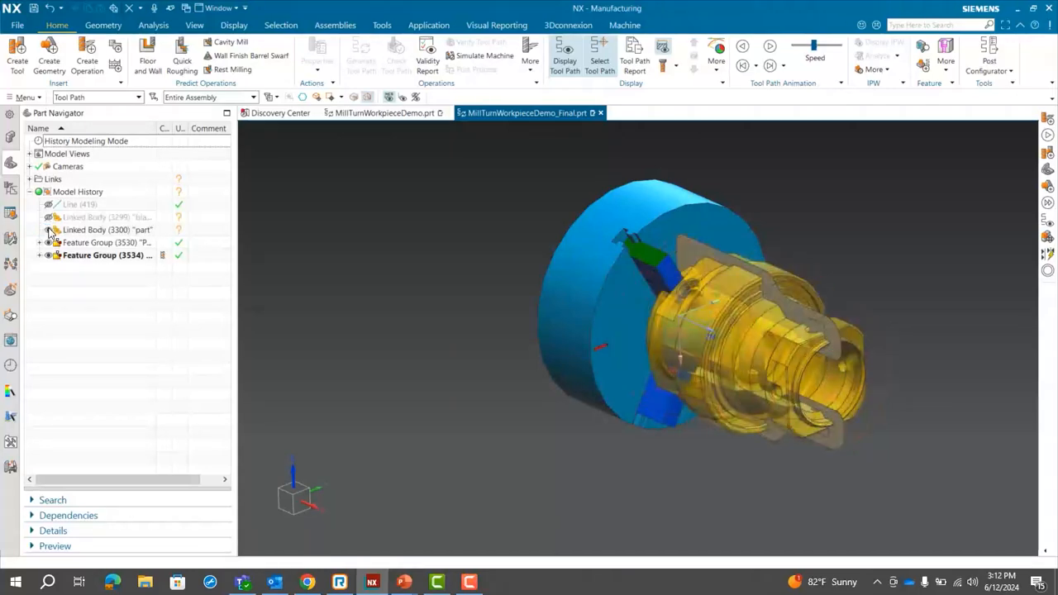
left_click(49, 230)
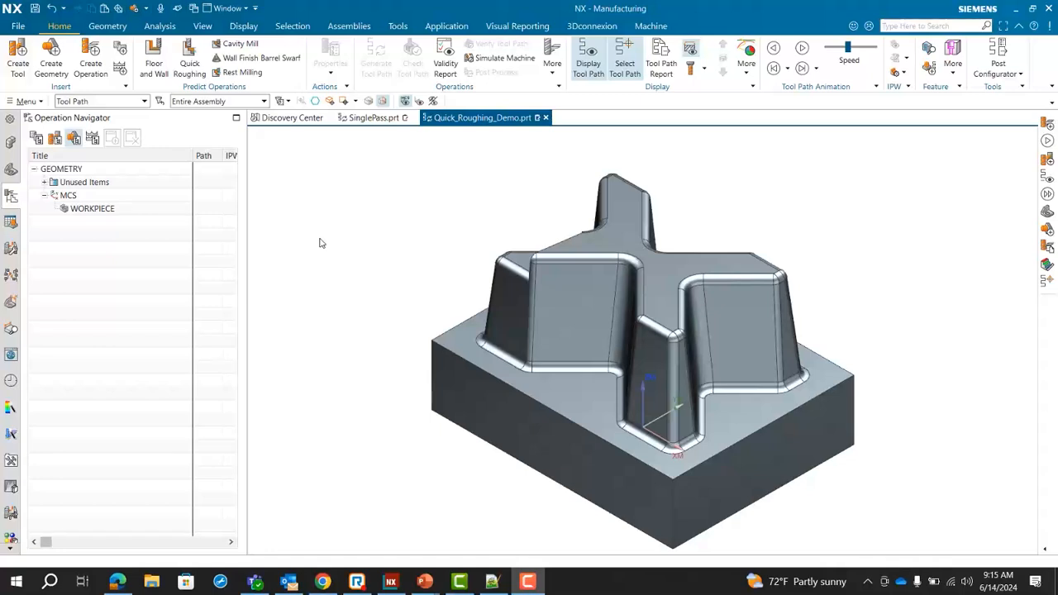
Step: Insert a mill_contour Quick Roughing operation under WORKPIECE, using the UGT0201_018 milling tool and the MILL_ROUGH method
right_click(142, 214)
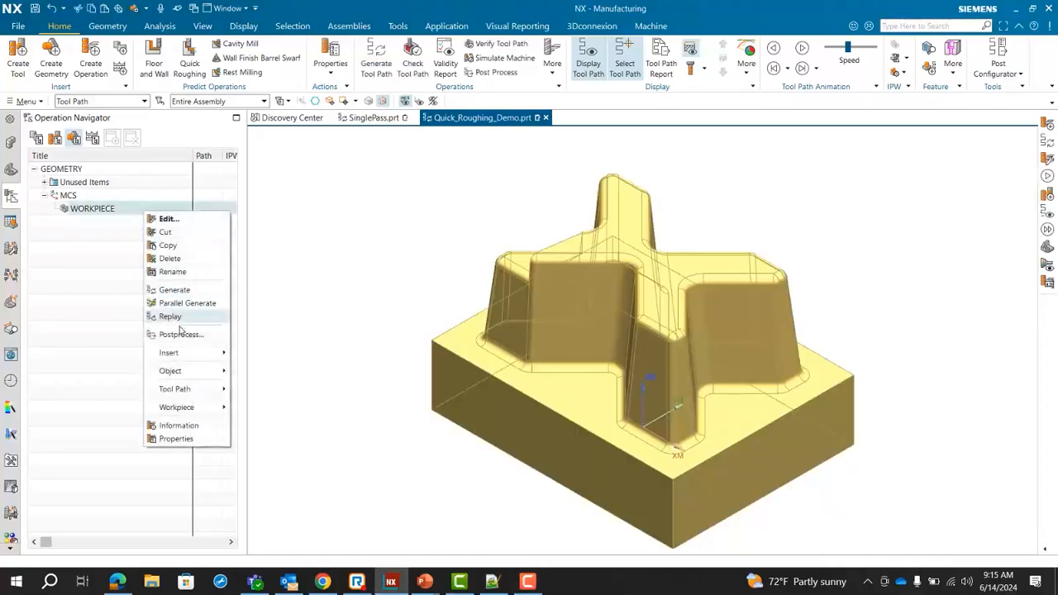
mouse_move(181, 354)
left_click(260, 354)
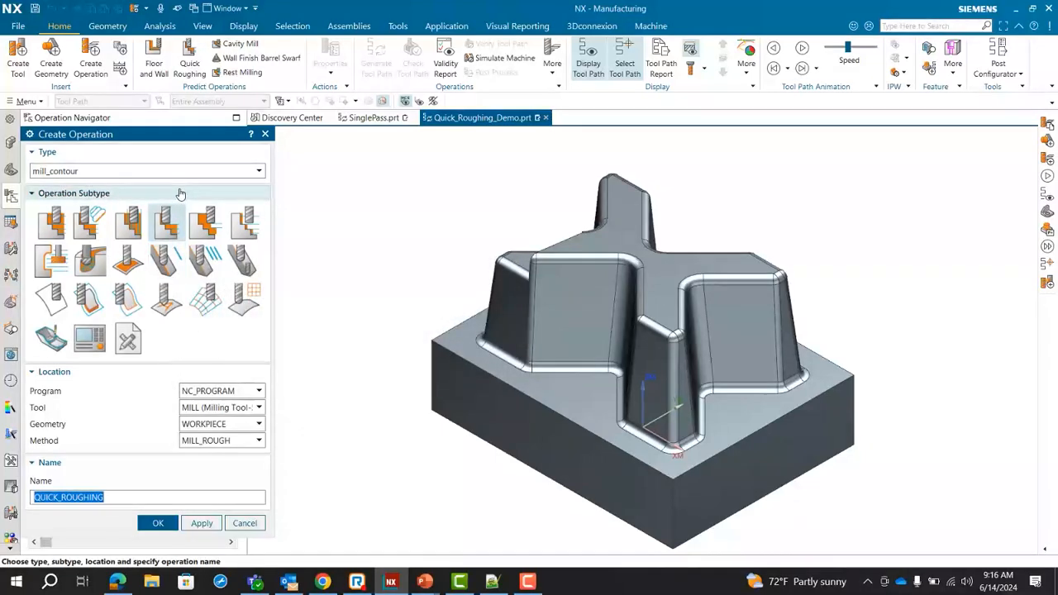
mouse_move(165, 219)
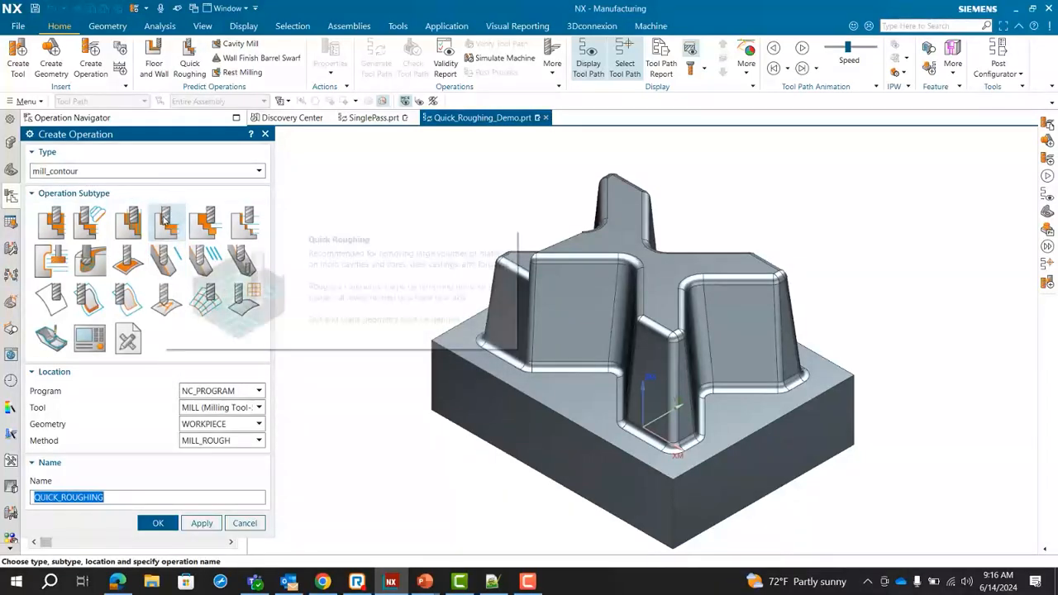
left_click(219, 410)
left_click(227, 470)
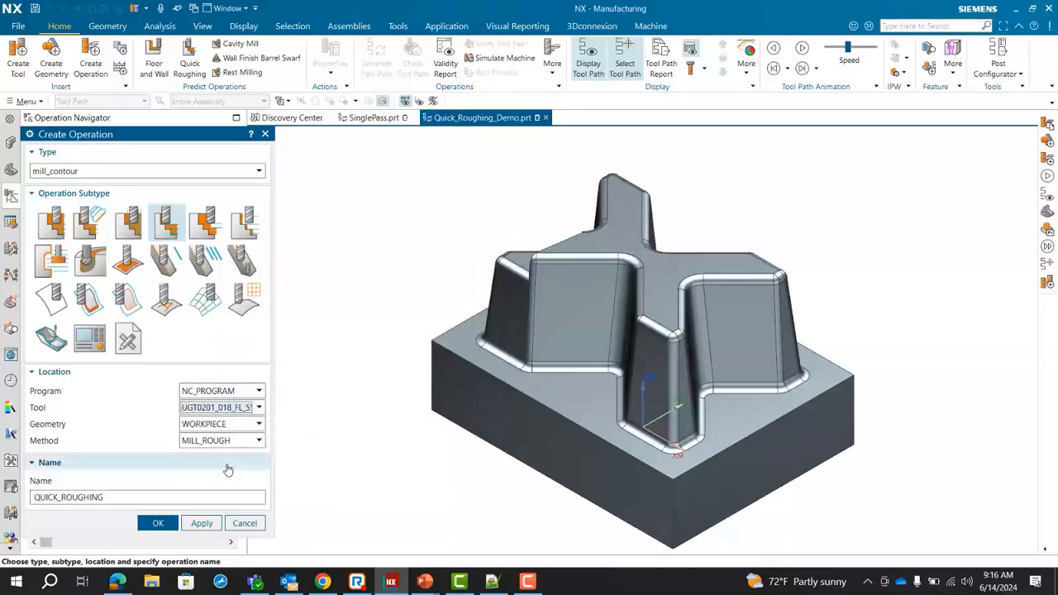
left_click(156, 525)
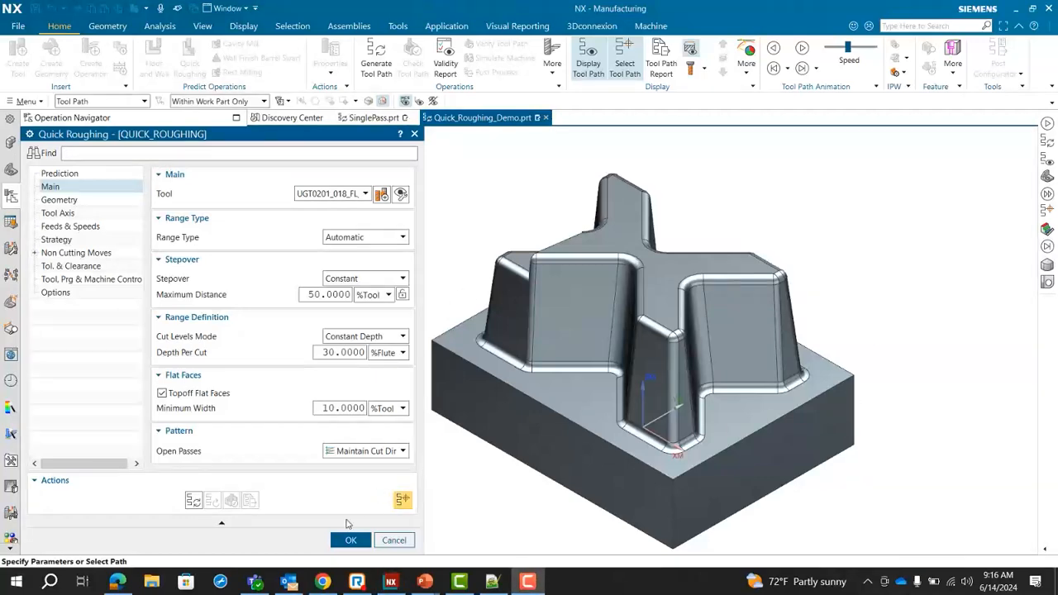
Step: Generate the quick roughing tool path and set the operation's range type to Specify
left_click(192, 501)
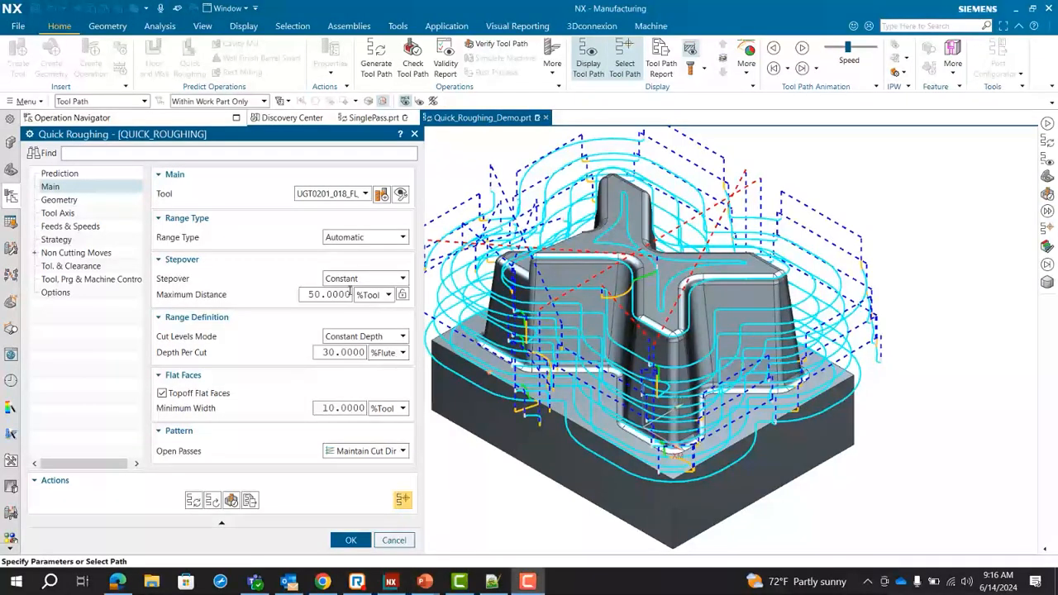
left_click(370, 238)
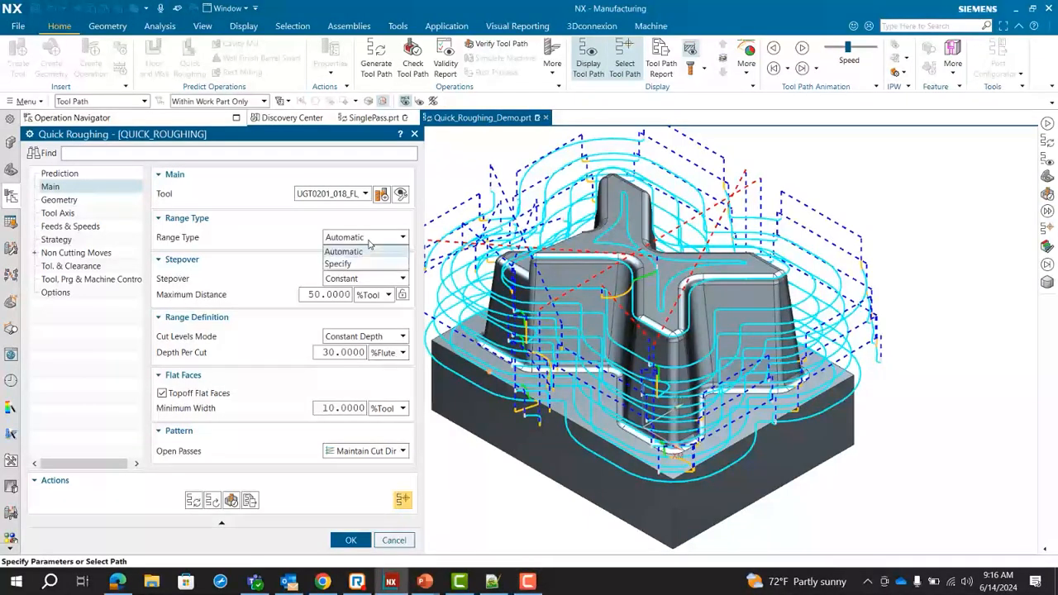
left_click(339, 264)
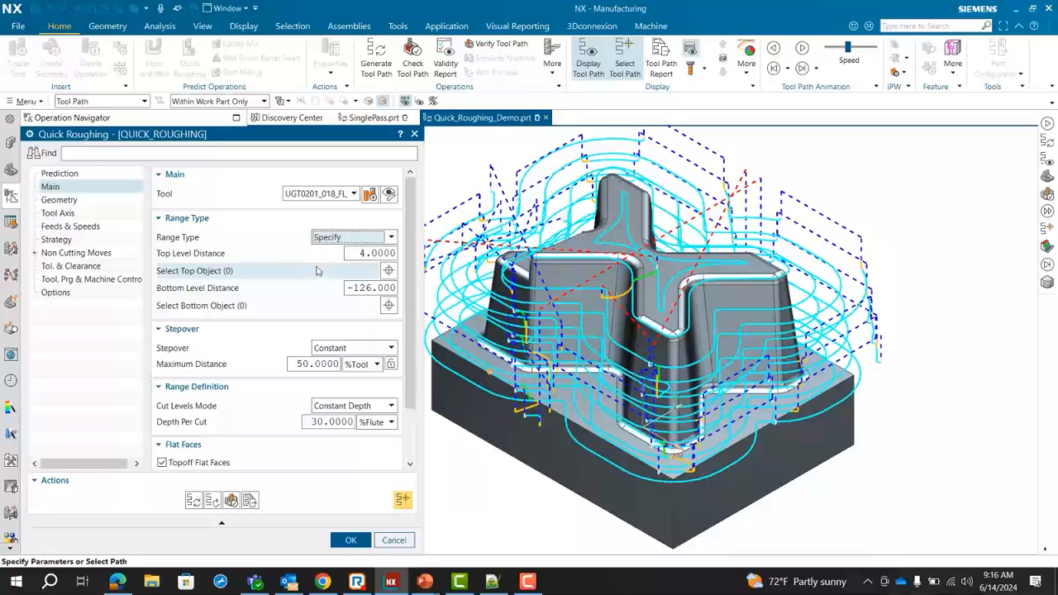
Step: Raise the top plane of the roughing range to a top level distance of 51
left_click(347, 254)
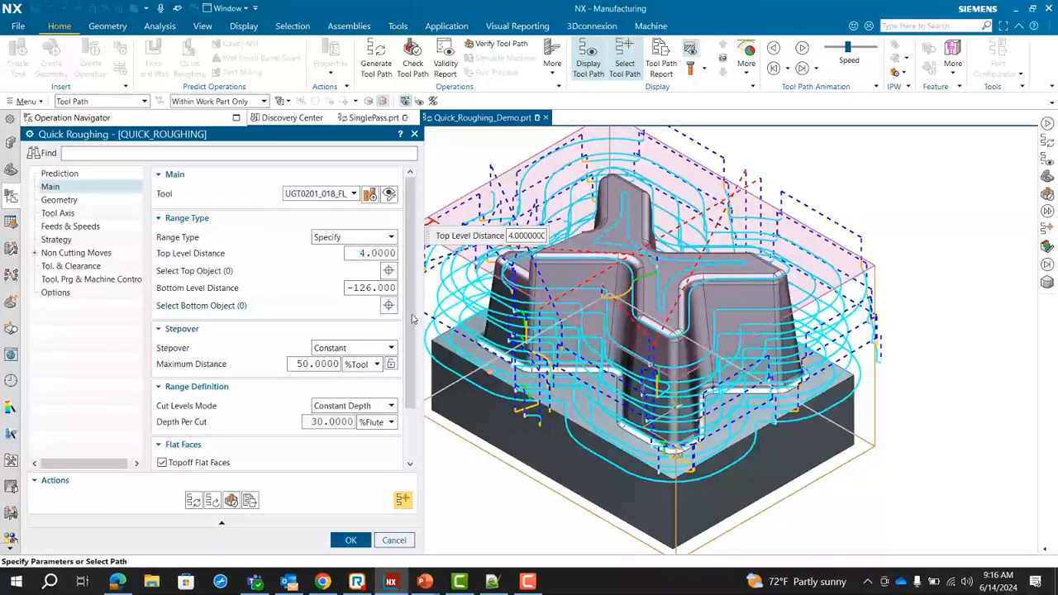
middle_click_drag(443, 258, 485, 294)
left_click_drag(484, 294, 482, 228)
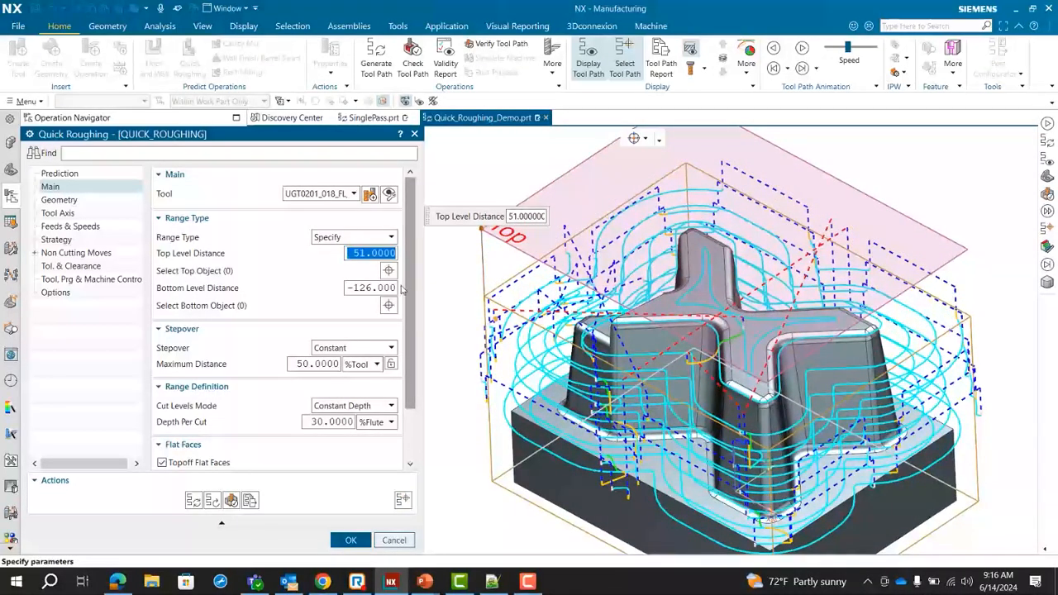
Step: Define the roughing range with the part's cross-shaped top face as top object and the base block's upper face as bottom object
left_click(387, 271)
left_click(702, 445)
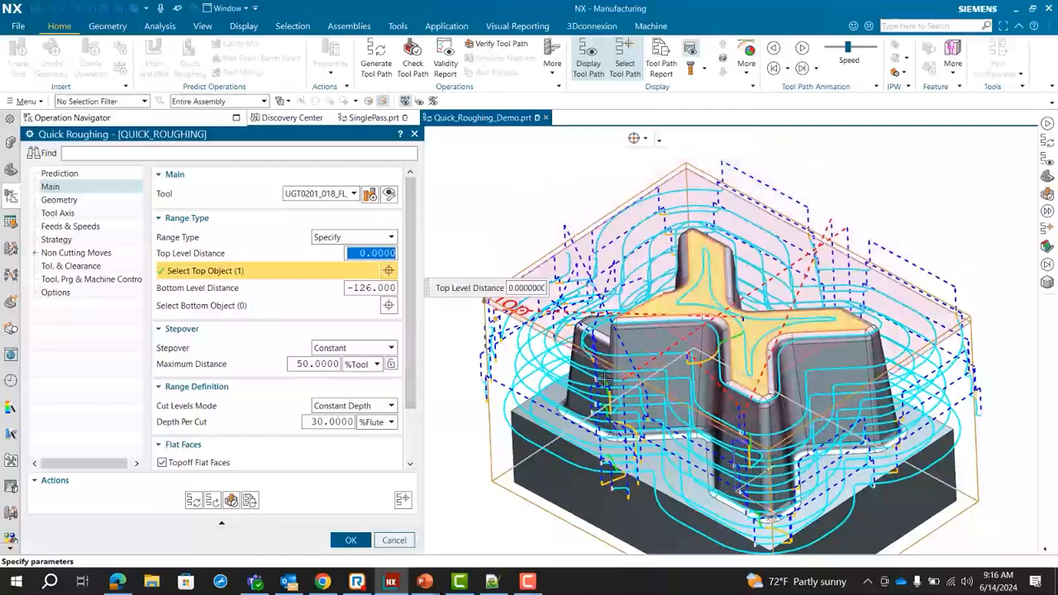
left_click(600, 445)
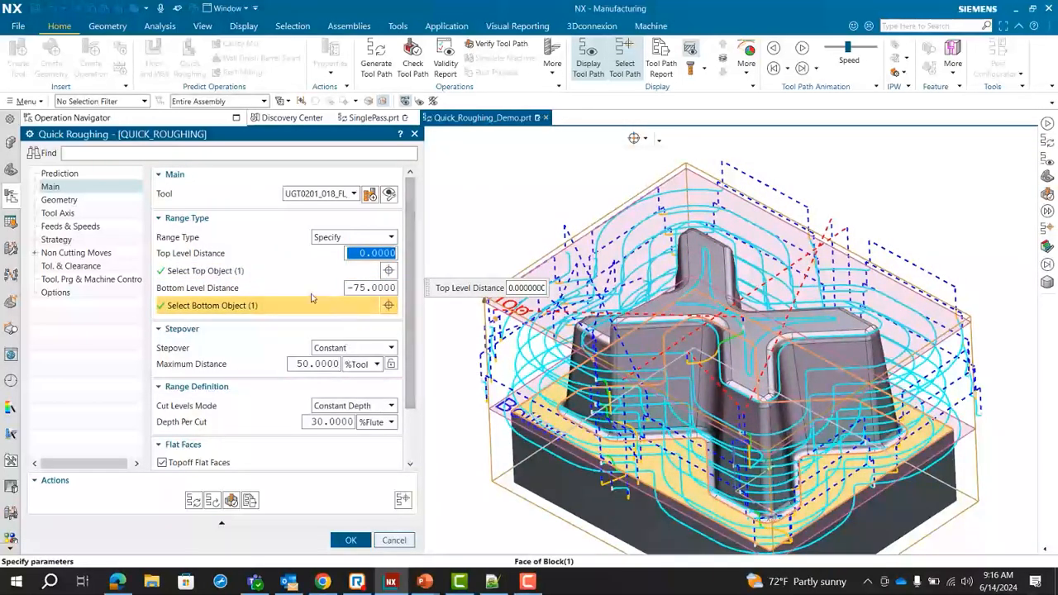
Step: Lower the bottom level distance to -103, then reselect the base block's upper face as the bottom object
left_click(370, 288)
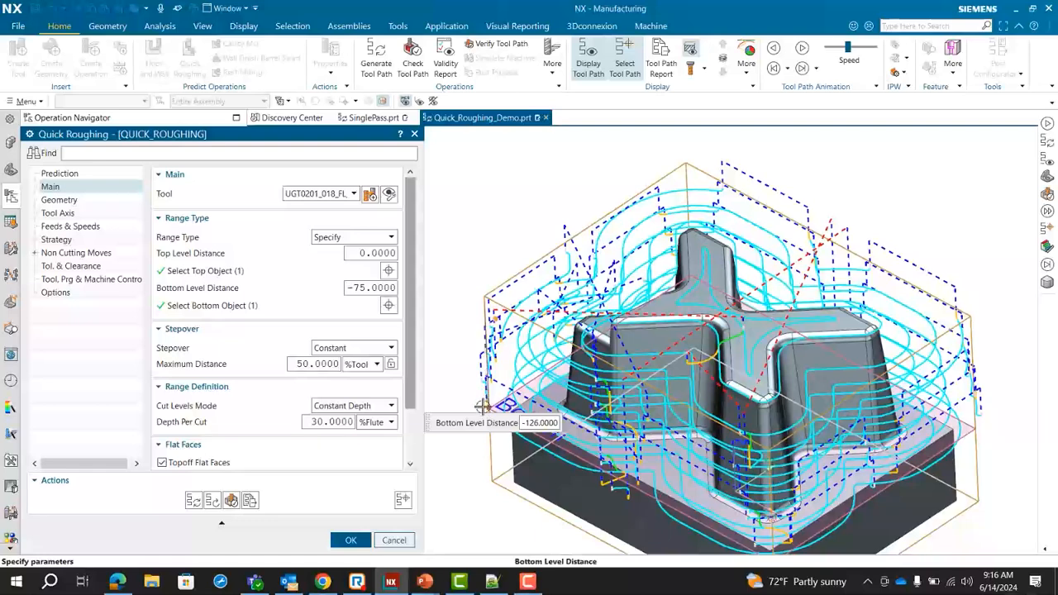
left_click_drag(485, 407, 473, 426)
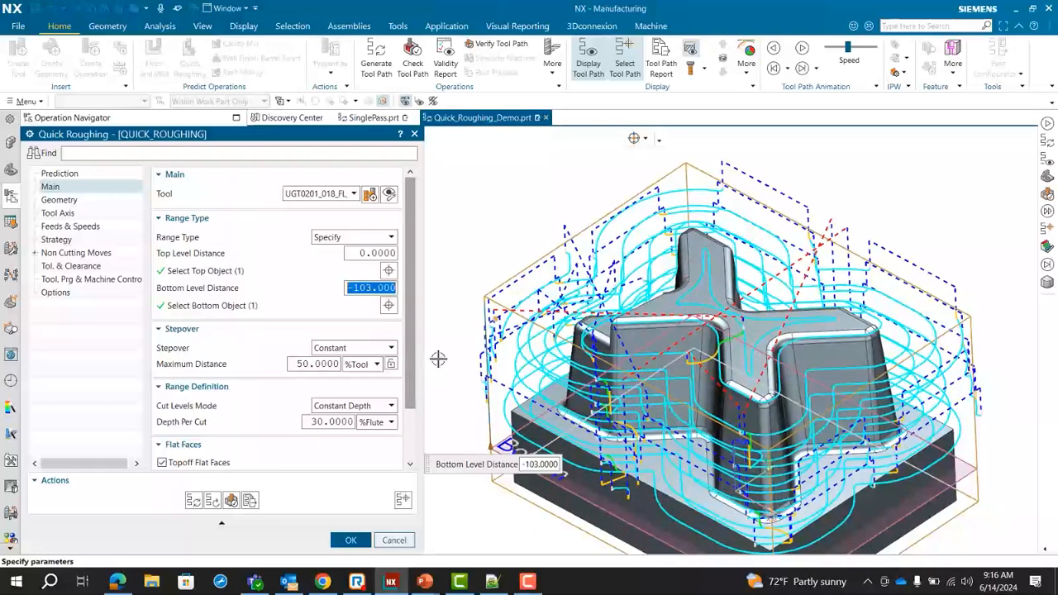
left_click(678, 476)
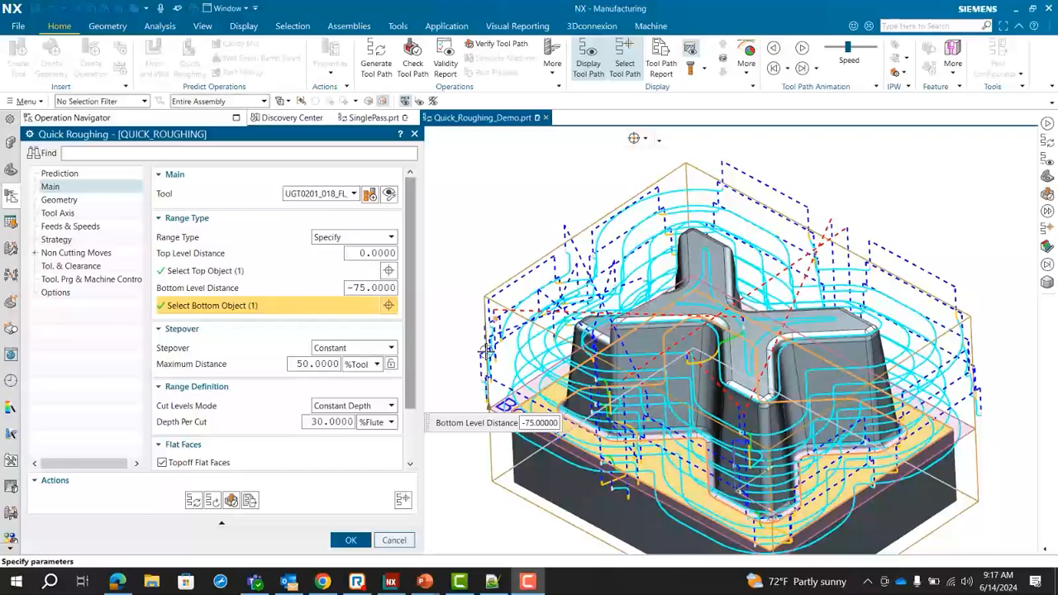
Step: Change the stepover to % Tool Flat and regenerate the quick roughing tool path
scroll(486, 351, "up", 4)
left_click(354, 348)
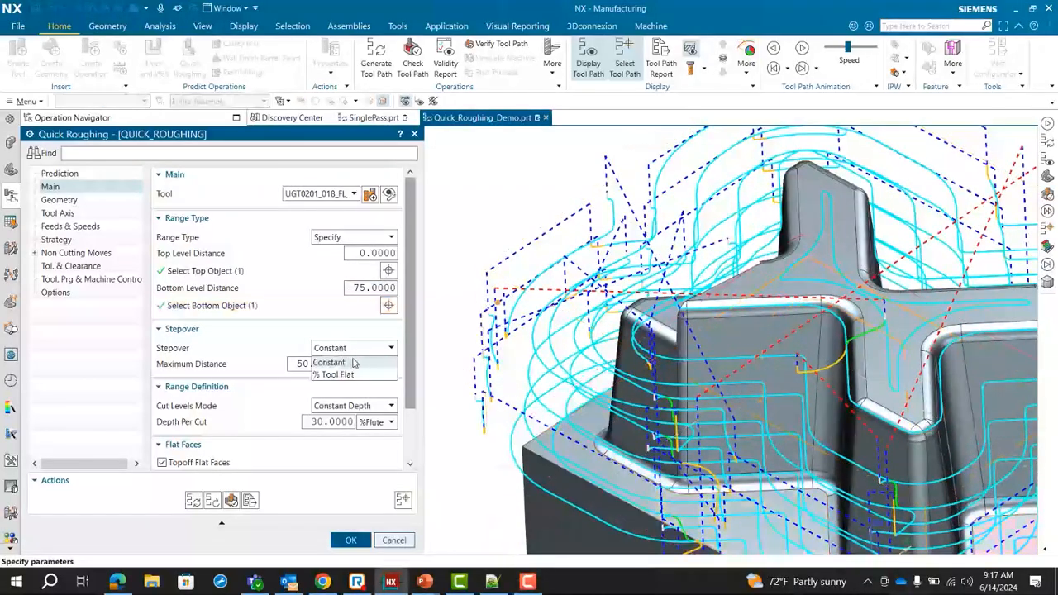
left_click(347, 376)
middle_click_drag(634, 433, 637, 421)
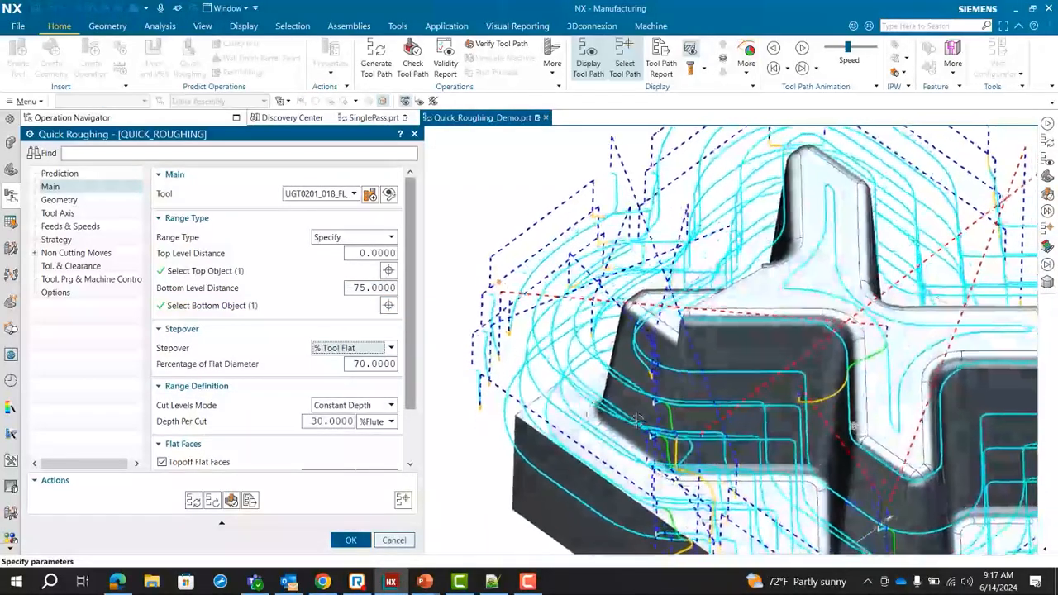
scroll(636, 421, "down", 1)
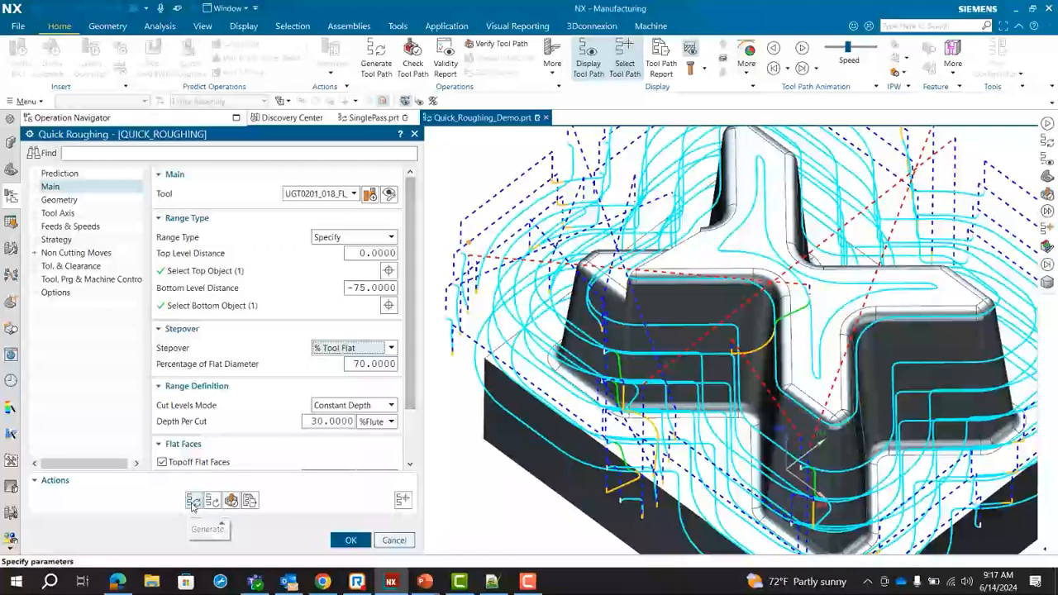
left_click(193, 502)
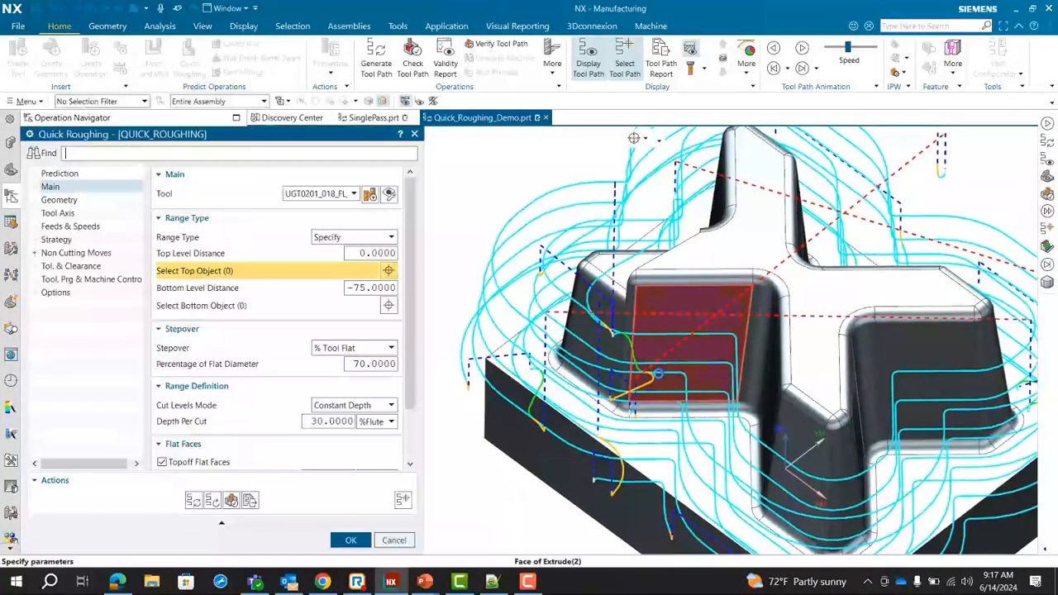
middle_click_drag(657, 374, 752, 356)
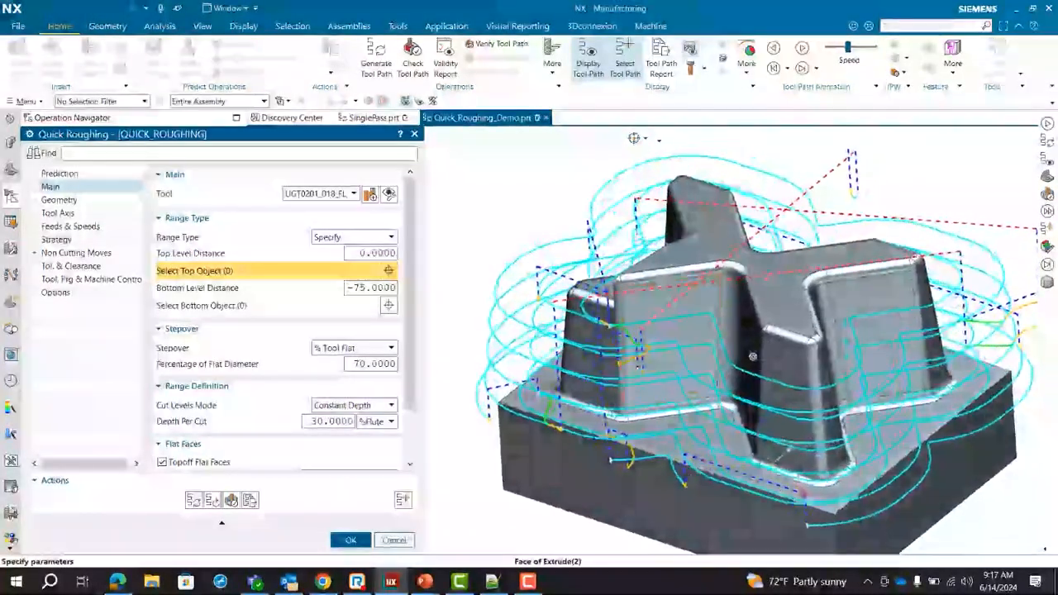
Step: Set the cut levels mode to Number of Levels and regenerate the tool path
scroll(405, 348, "down", 2)
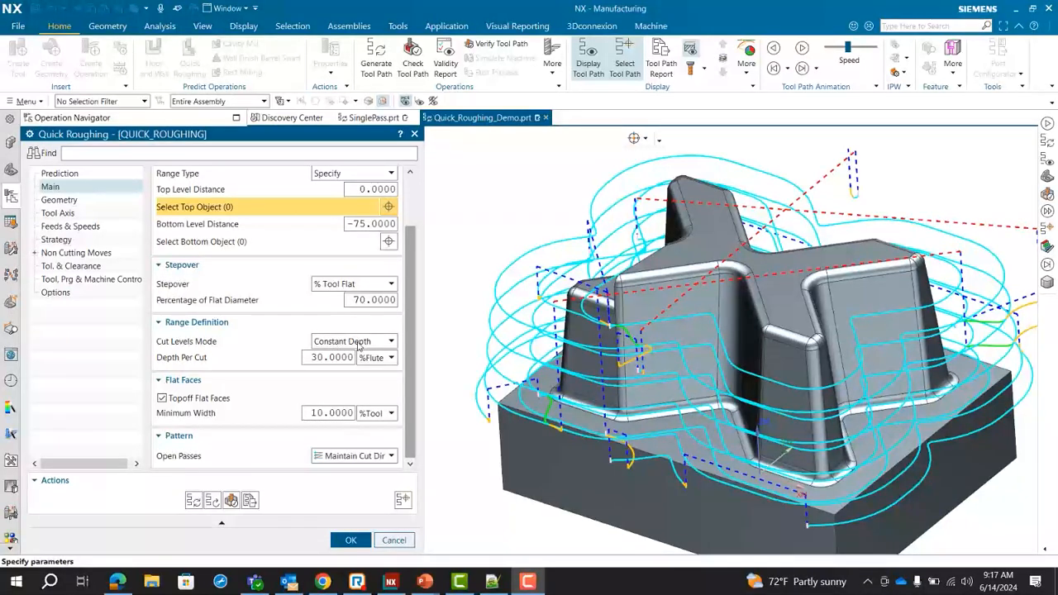
left_click(358, 343)
left_click(347, 368)
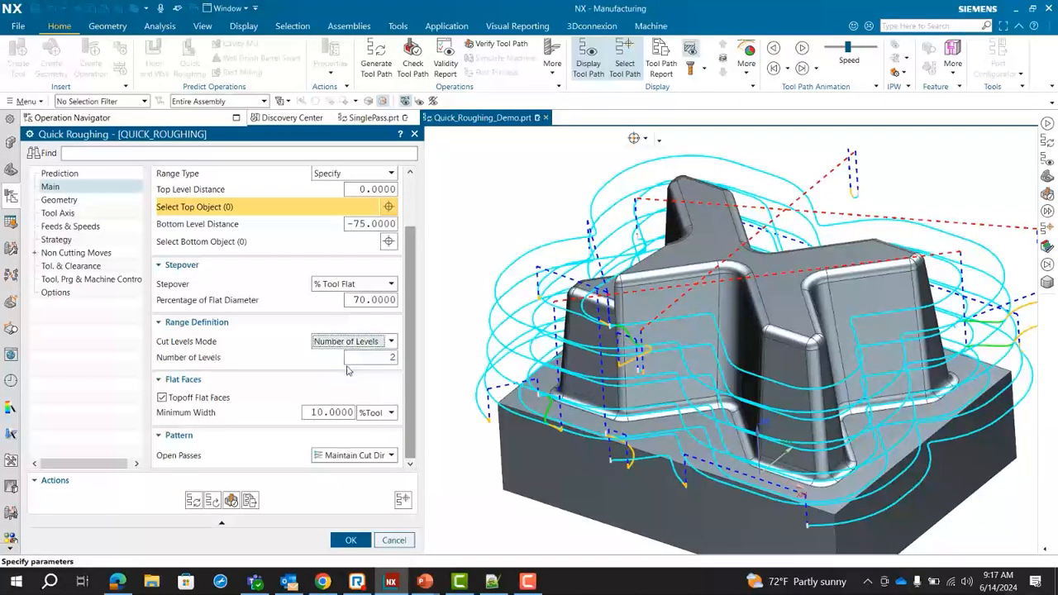
left_click(194, 500)
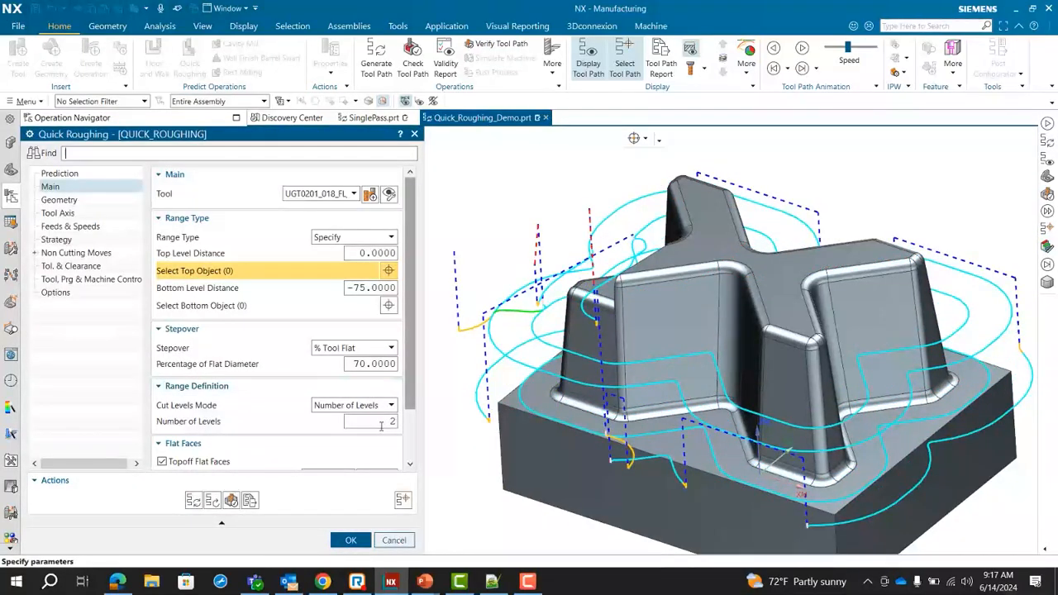
Step: Set the number of cut levels to 5, regenerate the tool path and inspect it up close
left_click_drag(382, 422, 422, 416)
type("5")
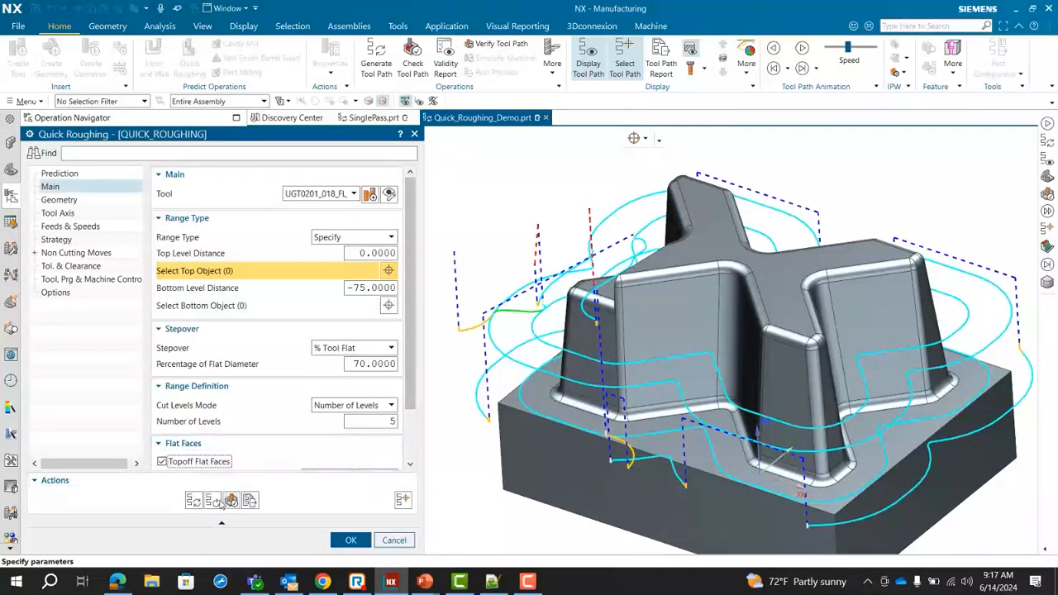
left_click(194, 500)
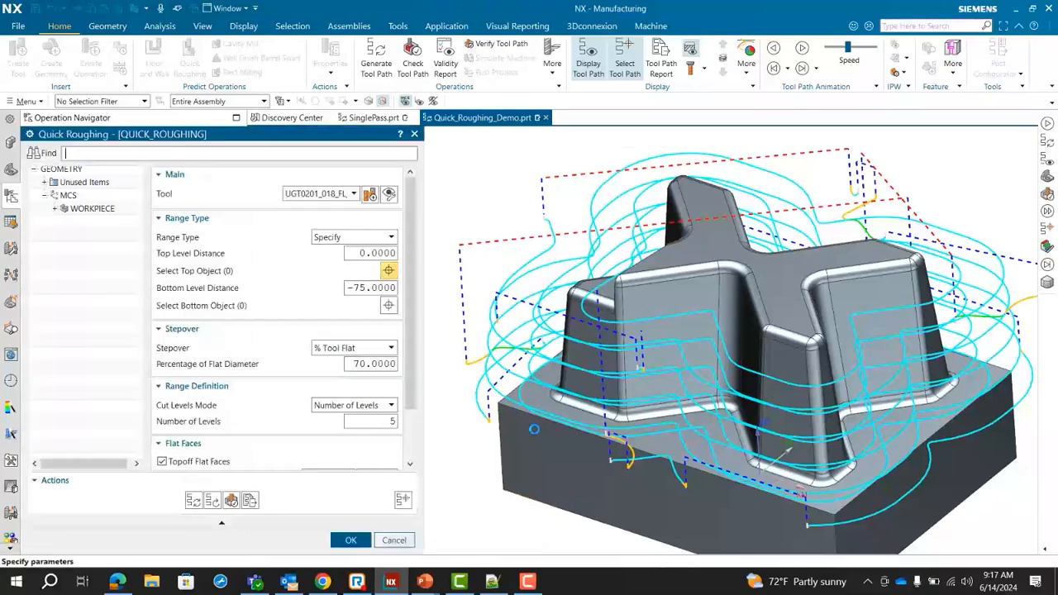
middle_click_drag(537, 430, 661, 437)
scroll(739, 379, "up", 2)
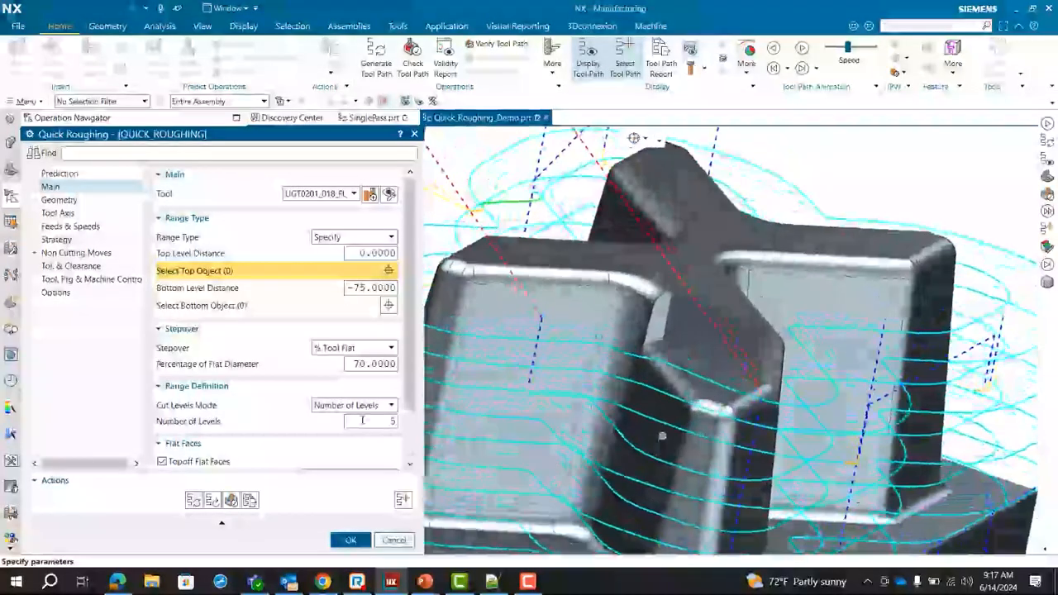
Step: Set the number of cut levels to 10 and regenerate the tool path
left_click_drag(364, 421, 409, 421)
type("1")
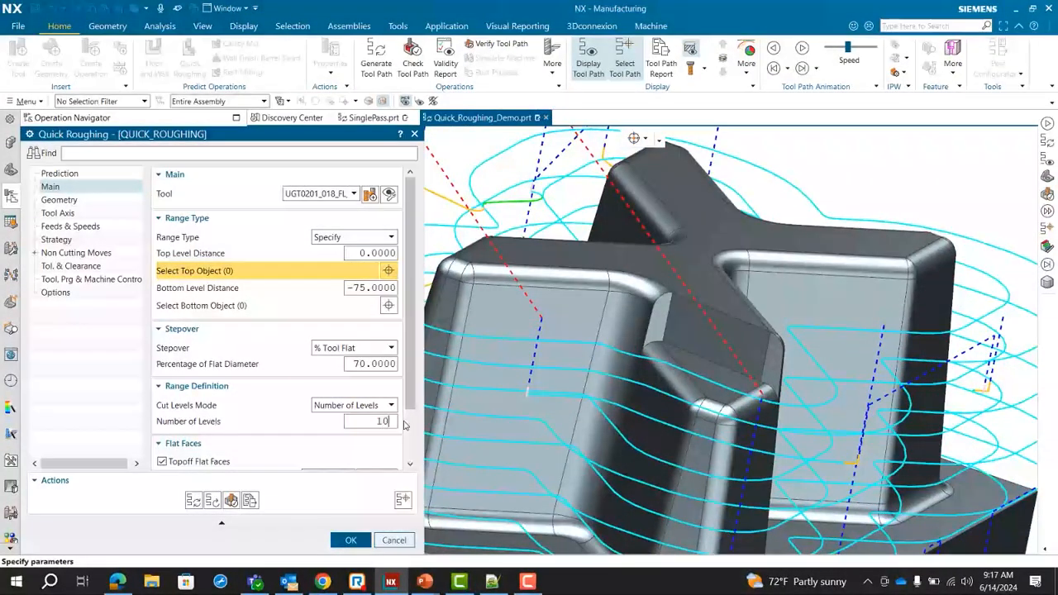
type("0")
left_click(193, 500)
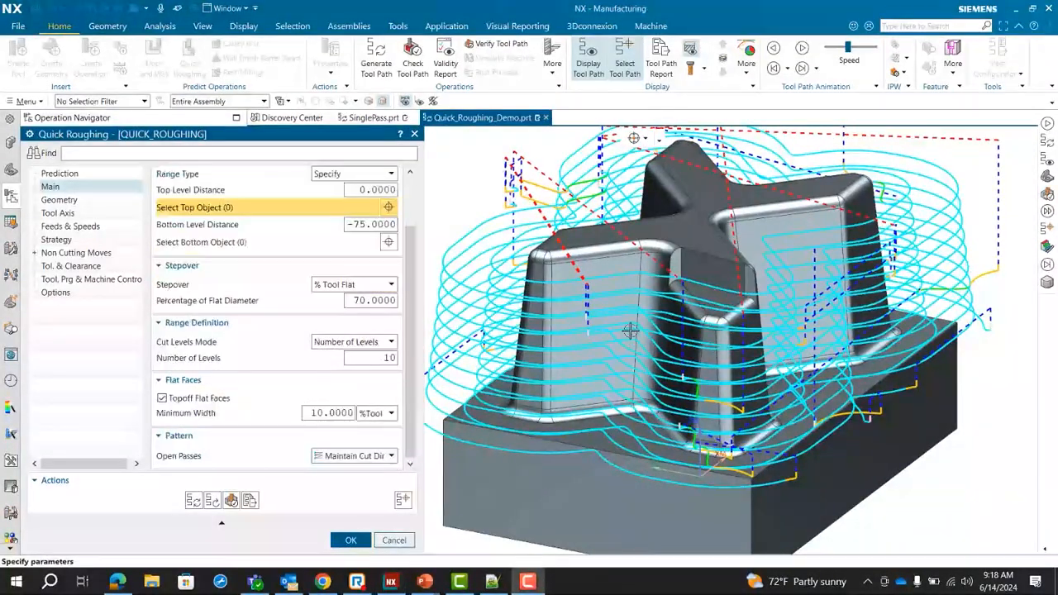
scroll(630, 330, "up", 2)
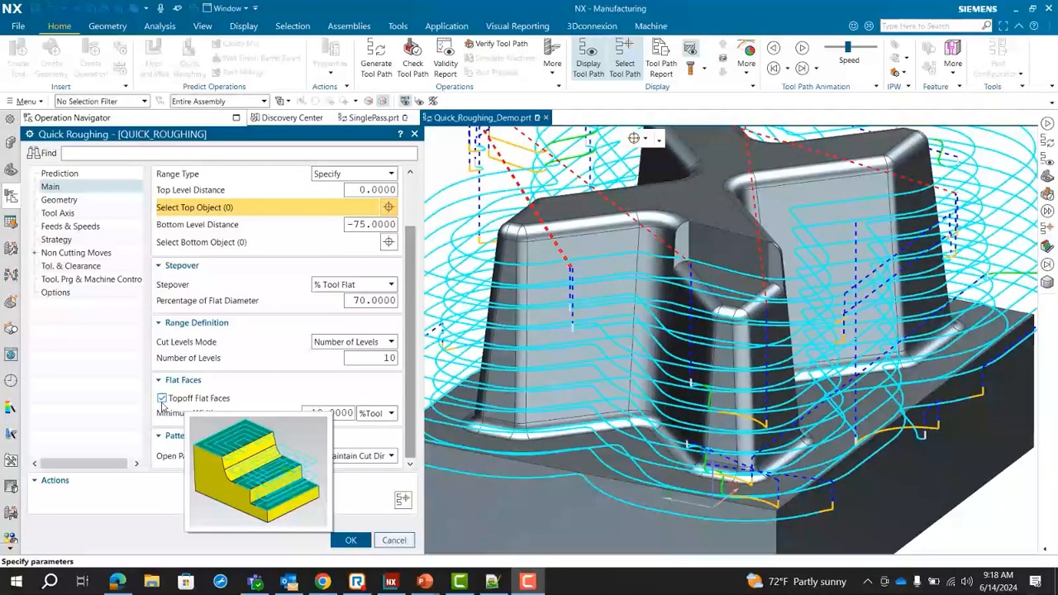
Step: Regenerate the tool path with Topoff Flat Faces turned off, then turn the option back on and regenerate
left_click(162, 398)
left_click(193, 500)
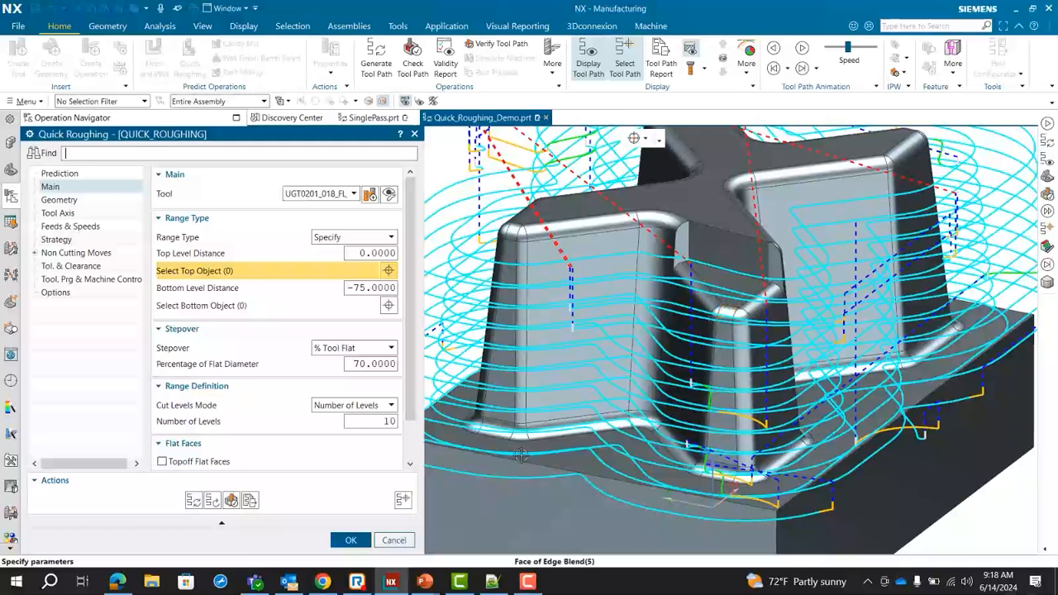
left_click(162, 462)
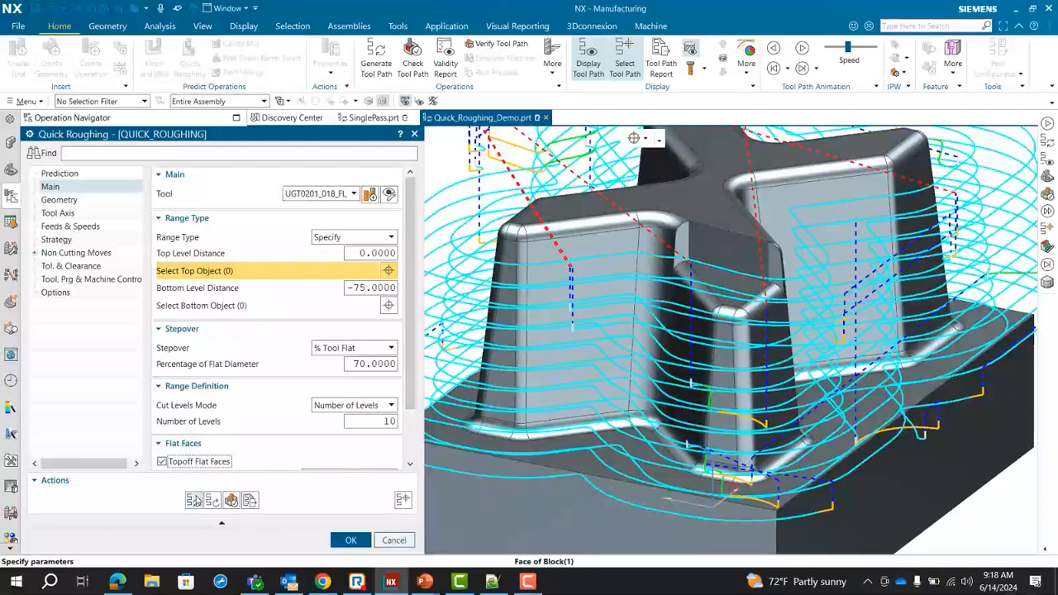
left_click(192, 500)
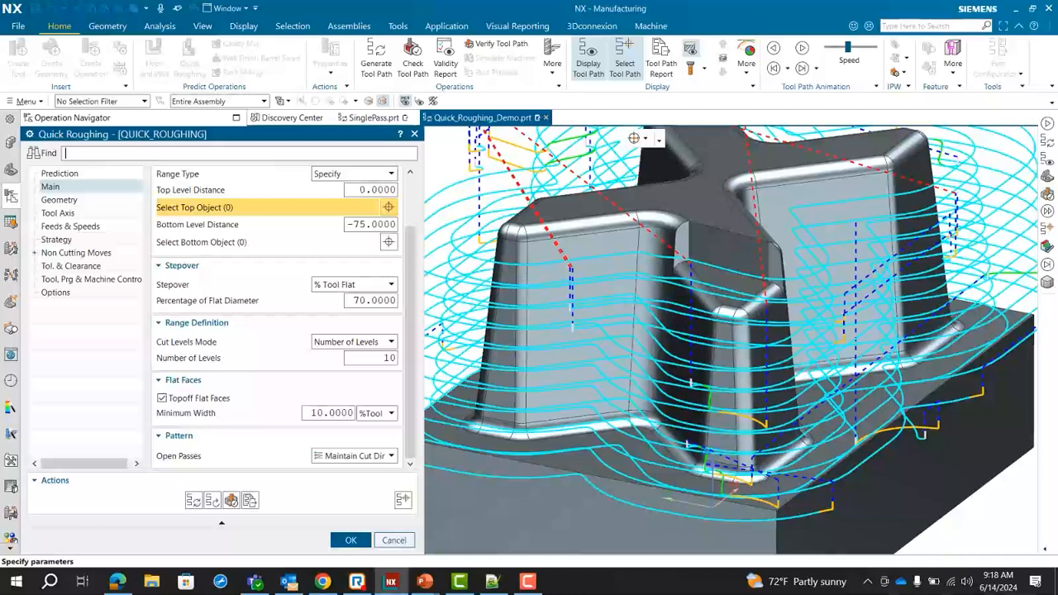
Step: Regenerate the tool path with corner smoothing set to None, then again with smoothing set to All But Last Pass
left_click(64, 240)
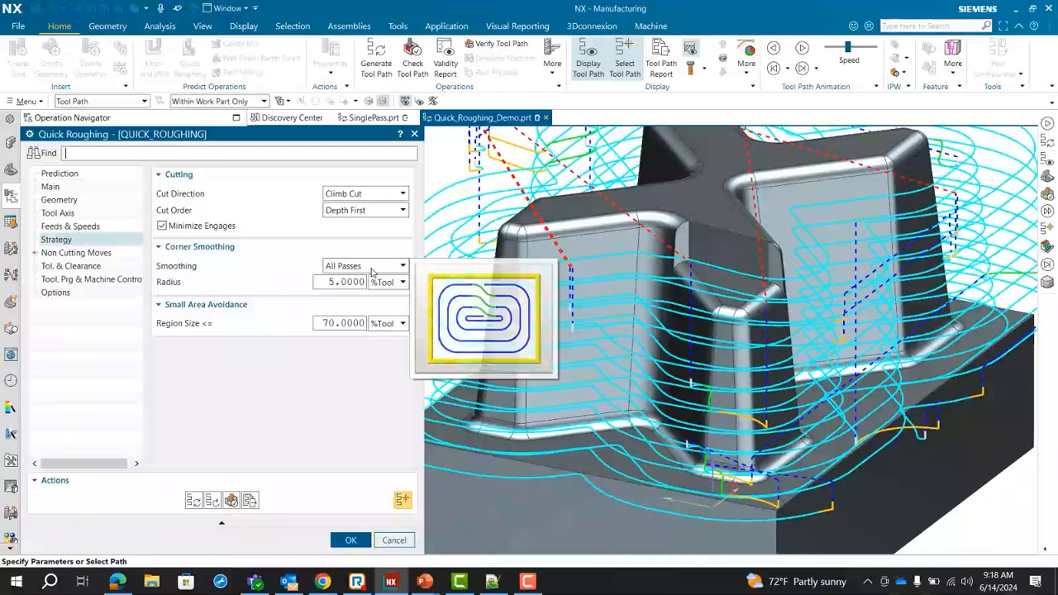
left_click(372, 268)
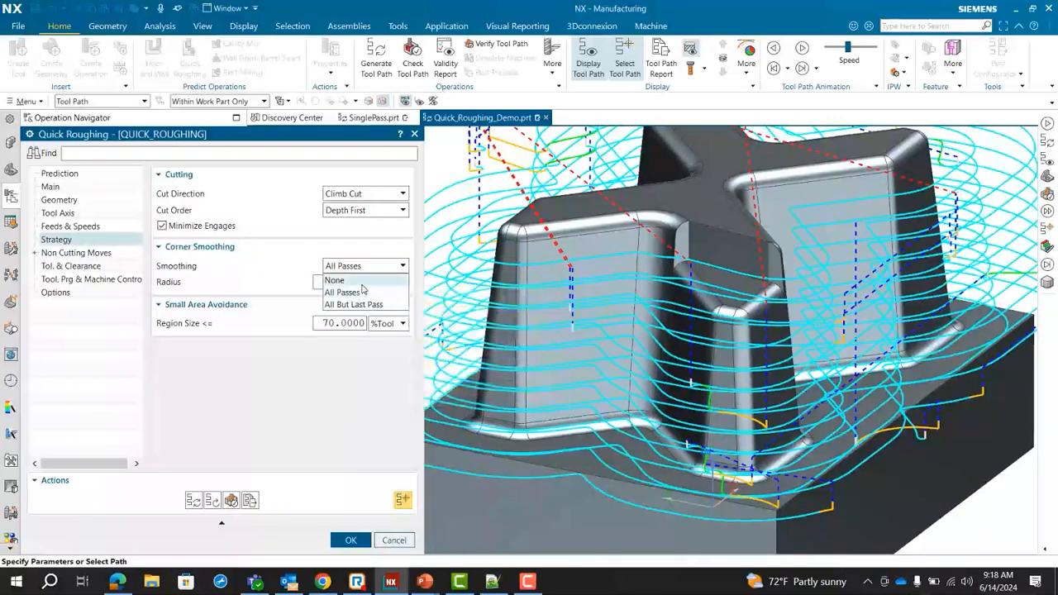
left_click(362, 281)
left_click(193, 500)
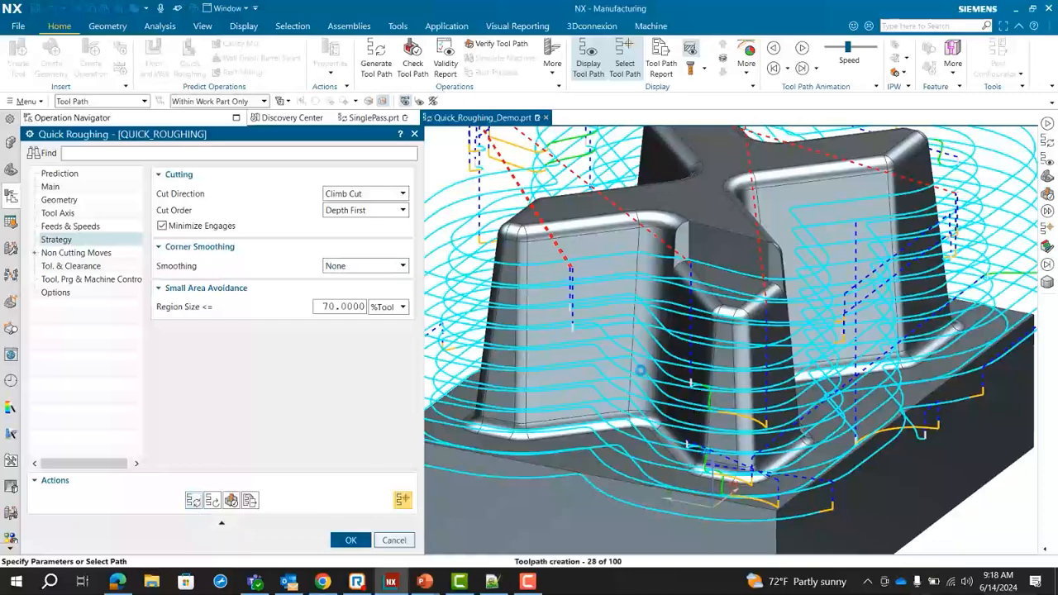
left_click(366, 265)
left_click(352, 305)
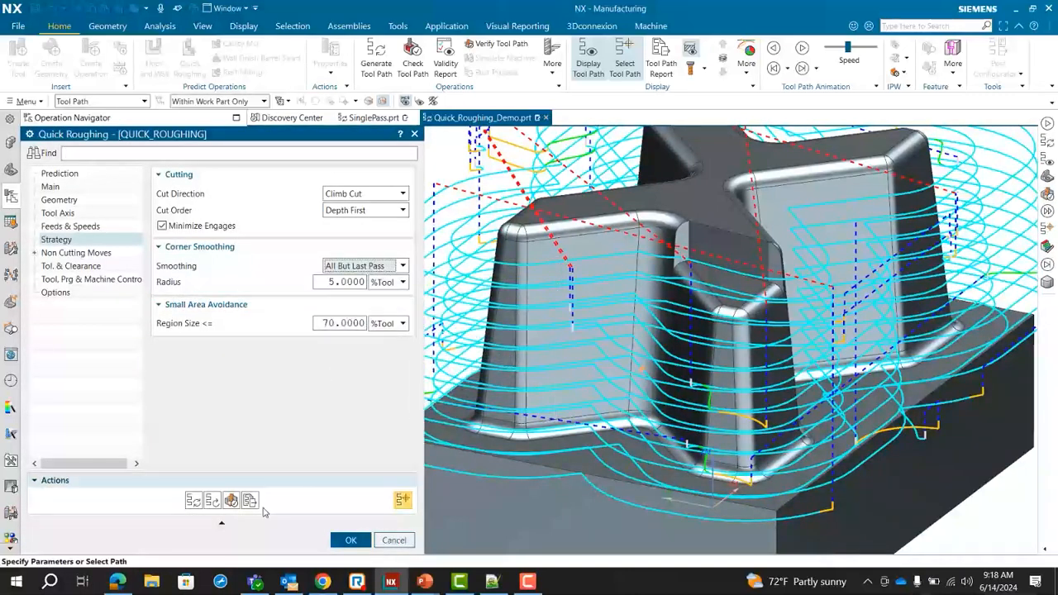
left_click(193, 501)
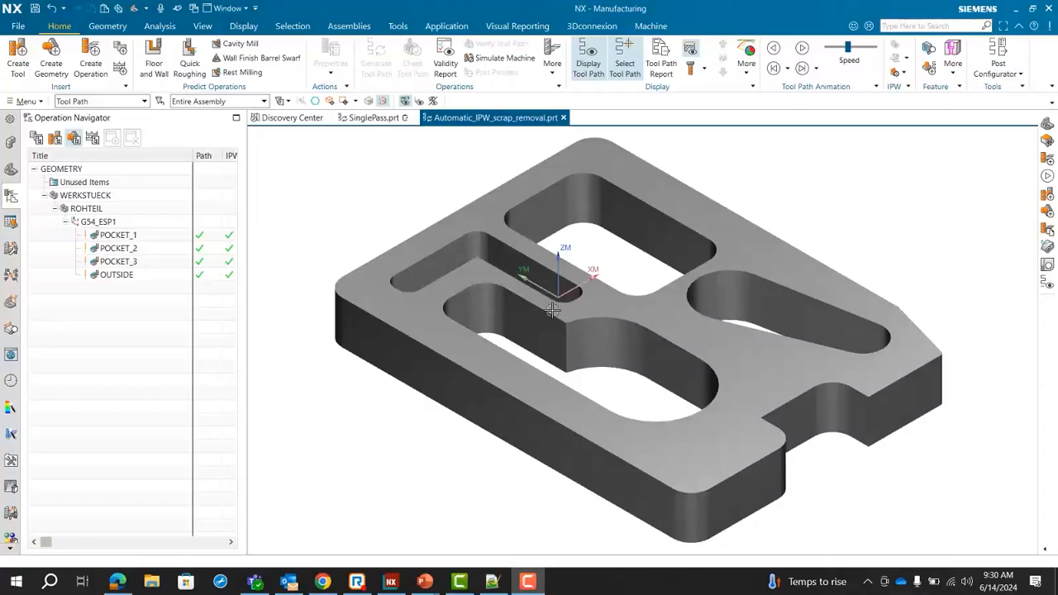
Step: Review the tool paths of the POCKET_1, POCKET_3 and OUTSIDE operations in Automatic_IPW_scrap_removal.prt
left_click(134, 236)
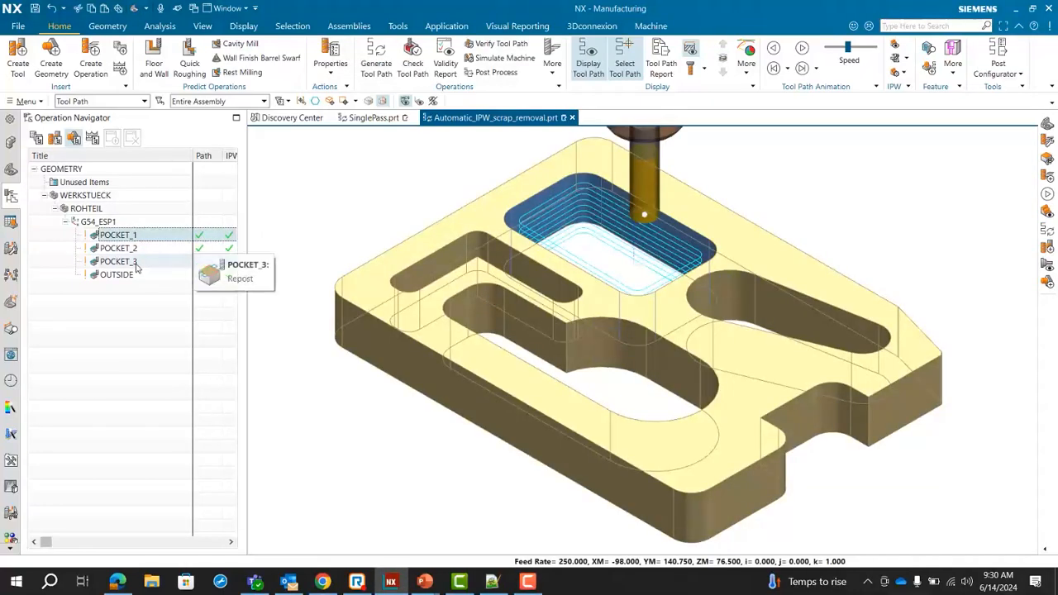
left_click(135, 262)
left_click(134, 275)
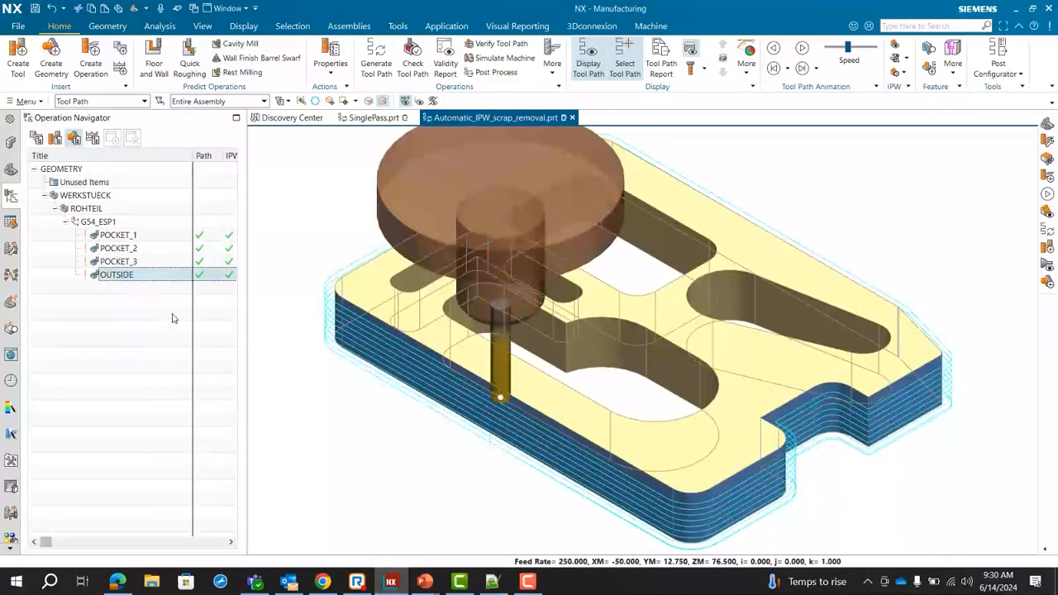
Step: Display the in-process workpiece for POCKET_1 and play its tool path animation at a faster speed
left_click(142, 236)
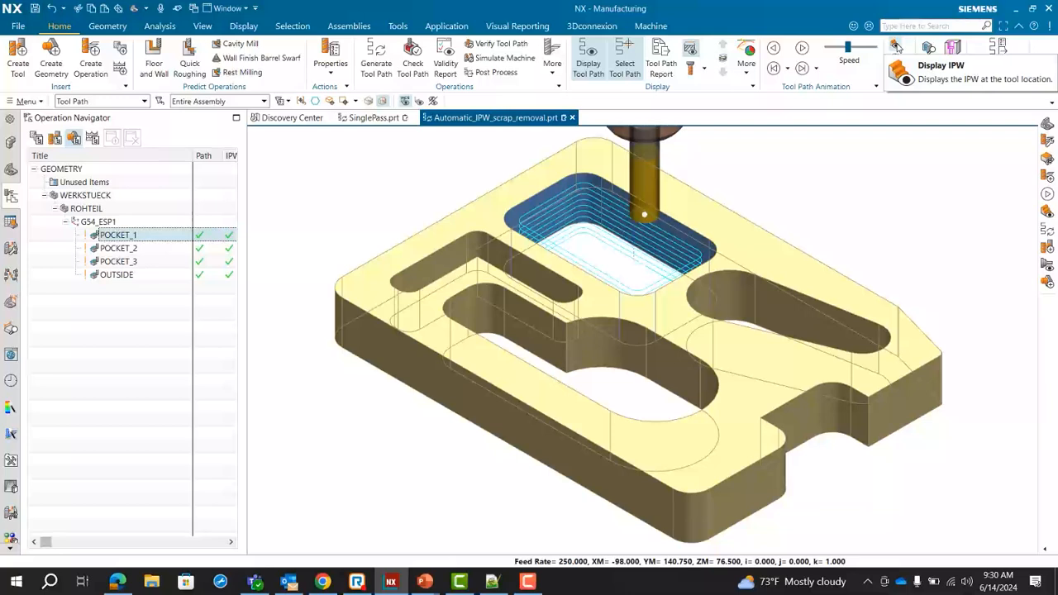
left_click(897, 48)
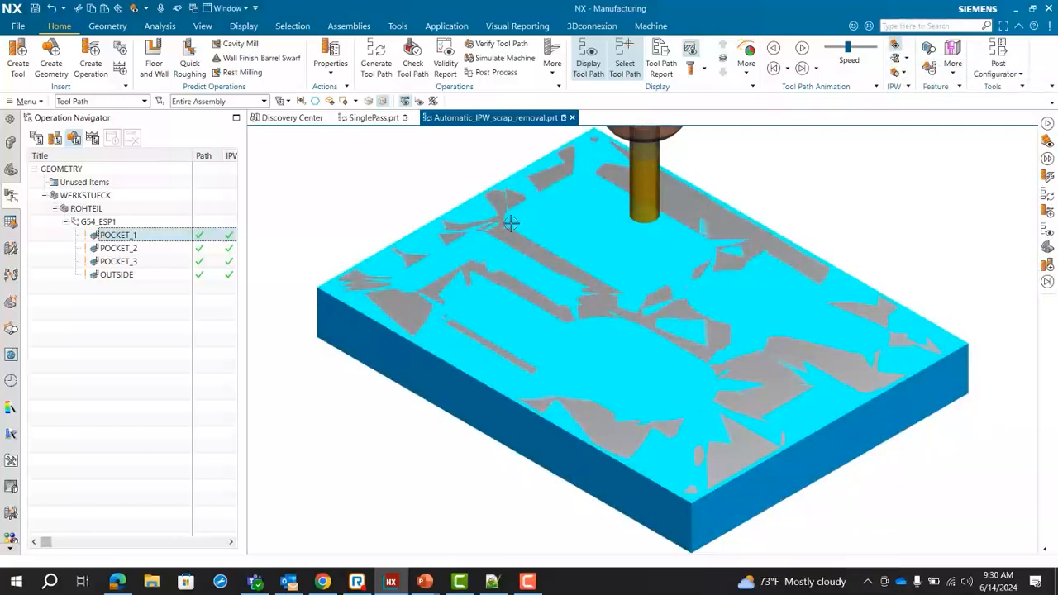
left_click(803, 47)
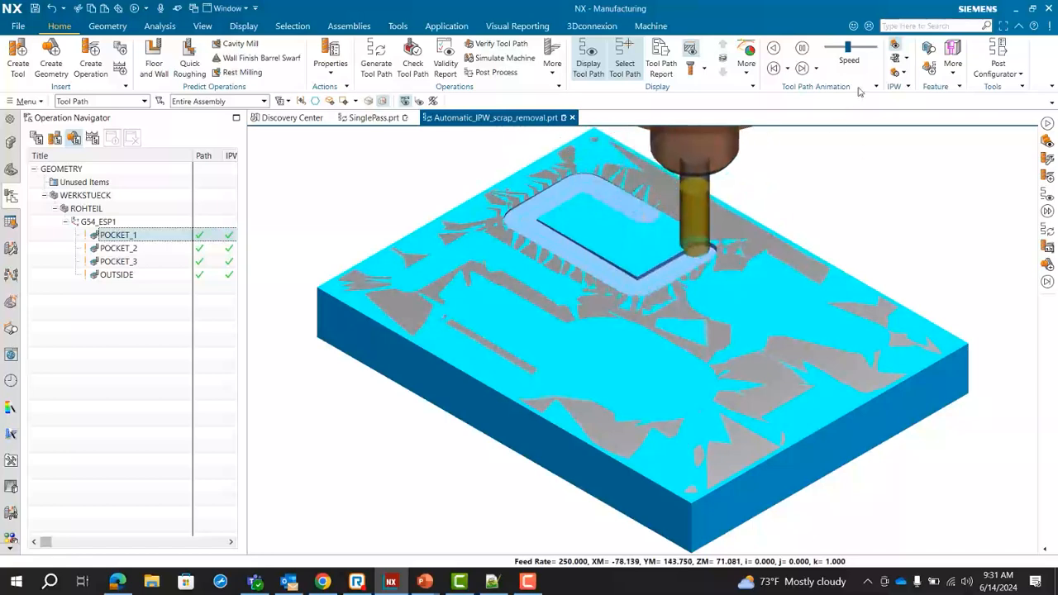
left_click(870, 48)
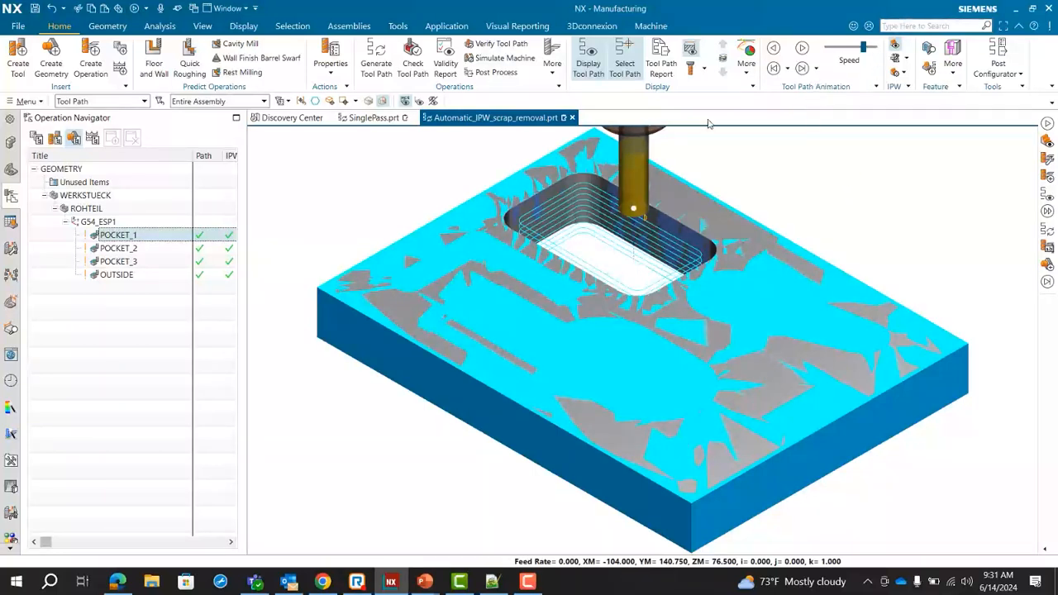
Step: Play the tool path animation with the in-process workpiece for the operations from POCKET_1 through OUTSIDE together
left_click(164, 291)
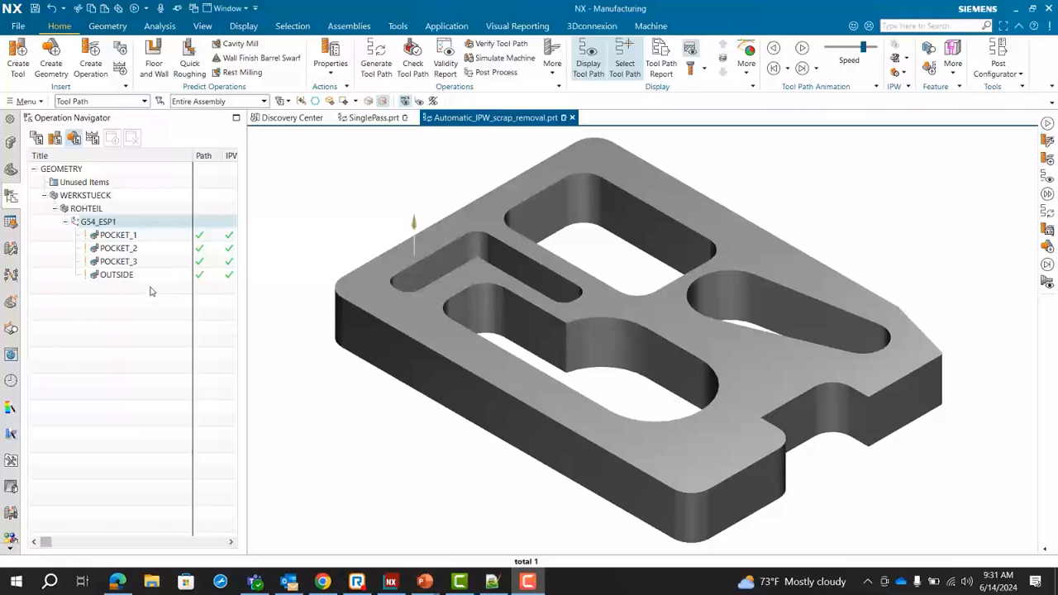
left_click(118, 235)
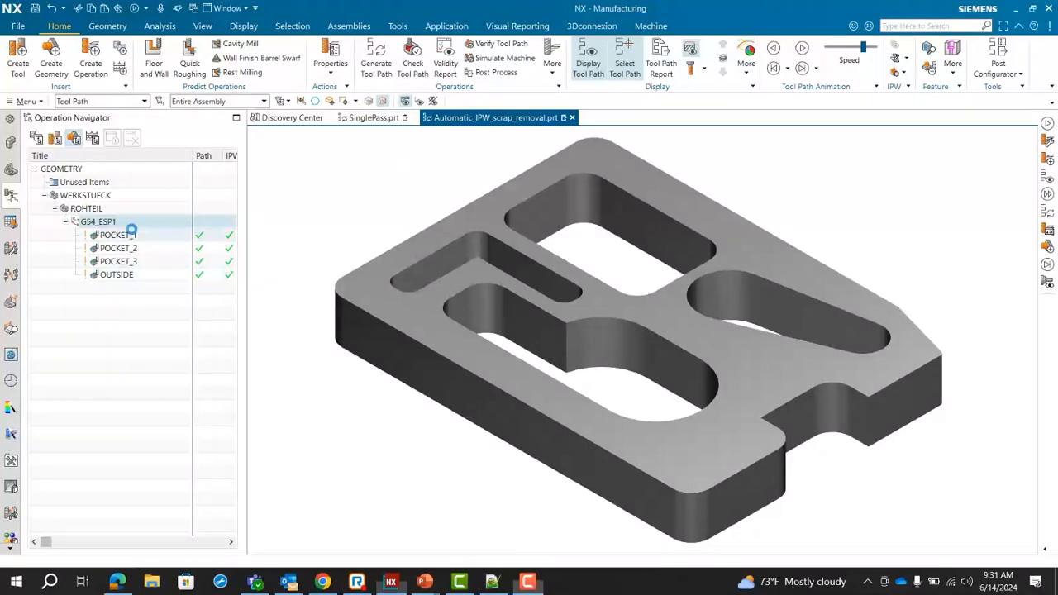
left_click(116, 275, "shift")
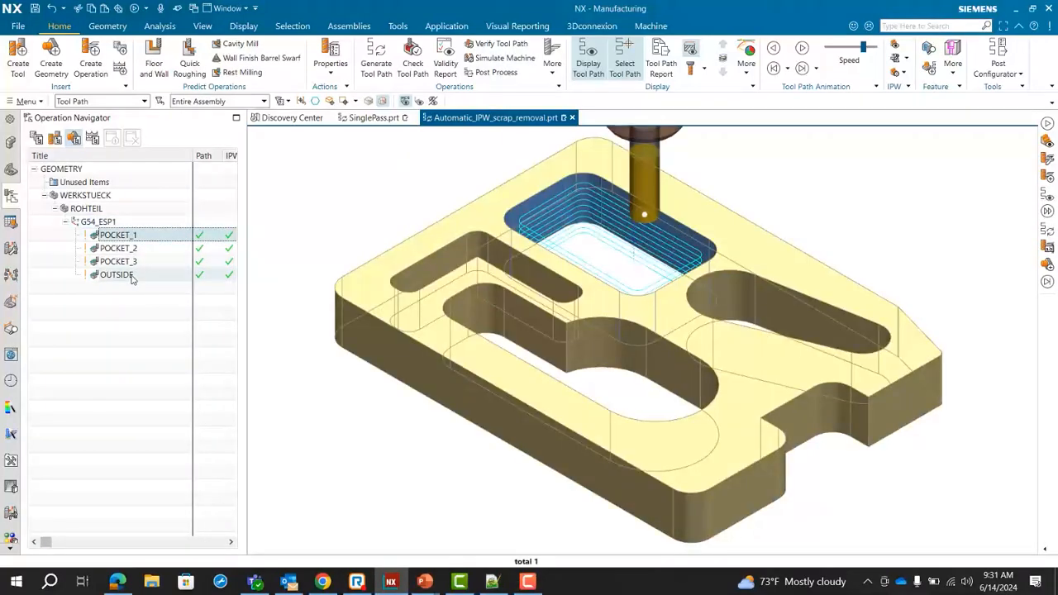
left_click(804, 50)
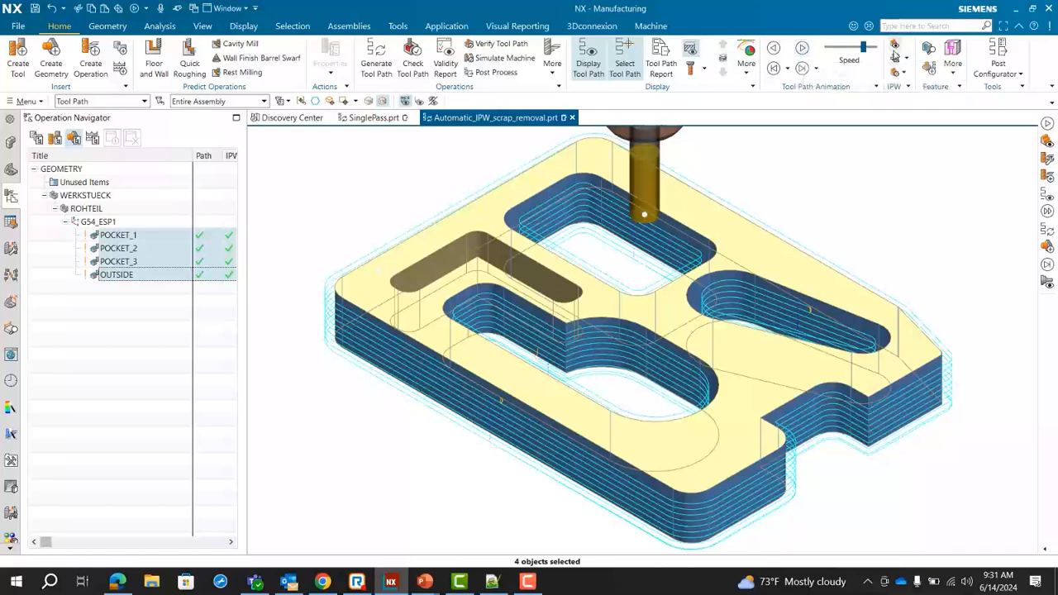
left_click(802, 49)
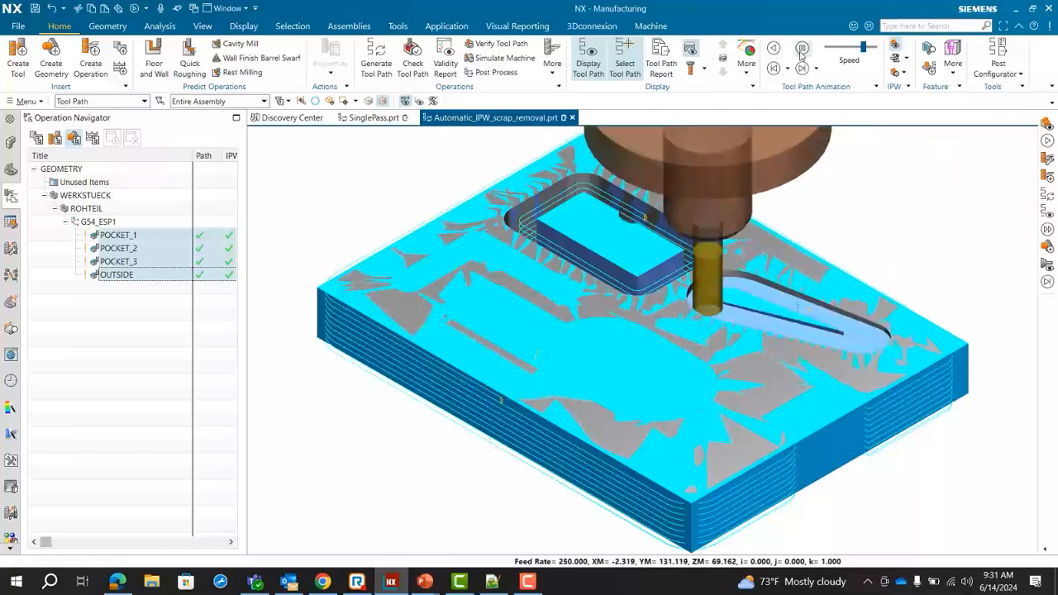
left_click(801, 51)
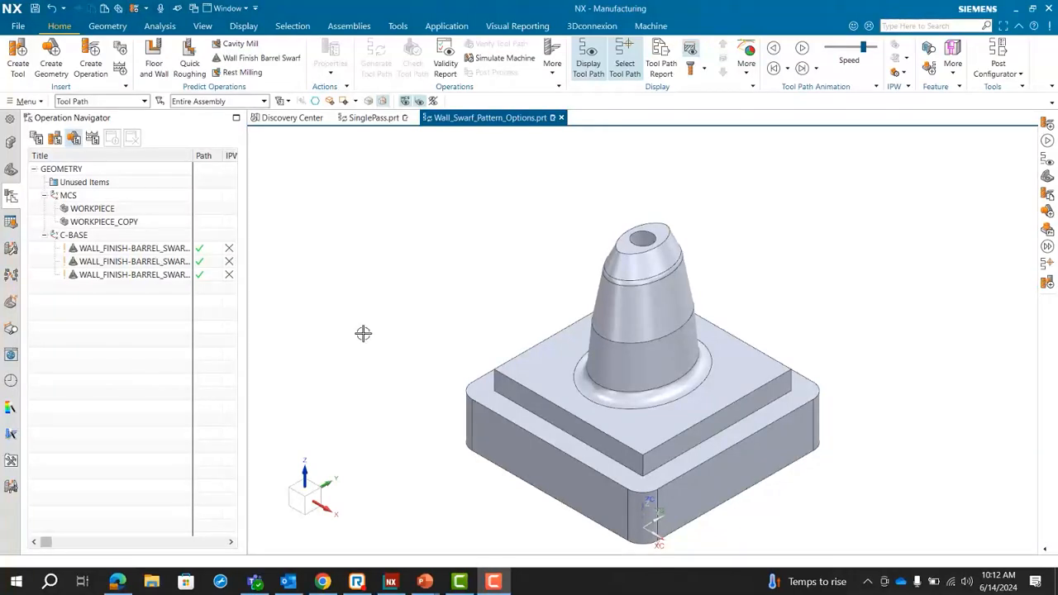
Step: Regenerate WALL_FINISH-BARREL_SWARF_0.1_SPIRAL with the Spiral cut pattern, inspect its tool path, and close the operation without saving changes
double_click(154, 251)
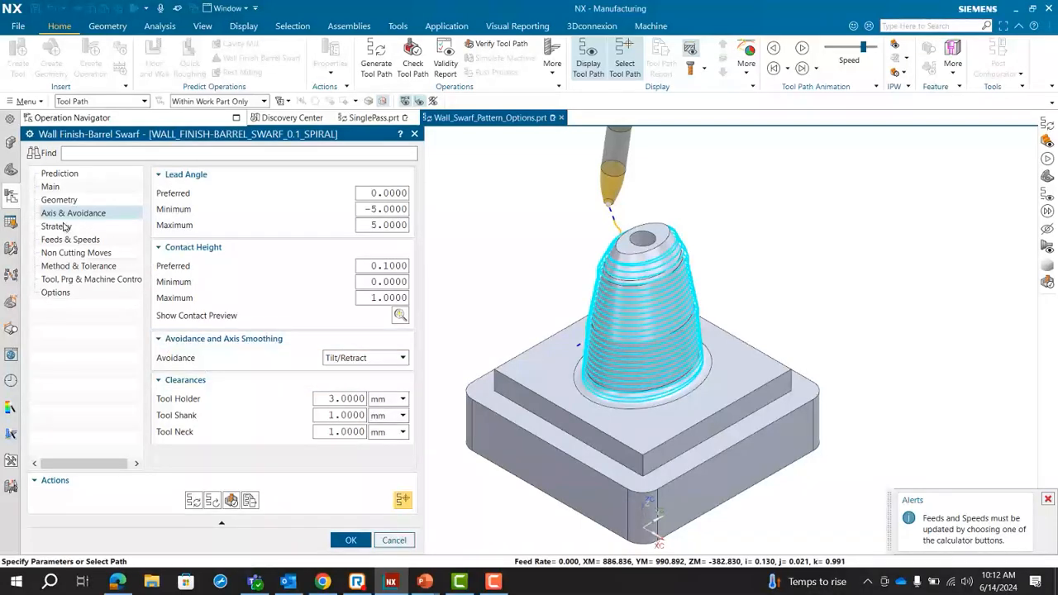
left_click(50, 187)
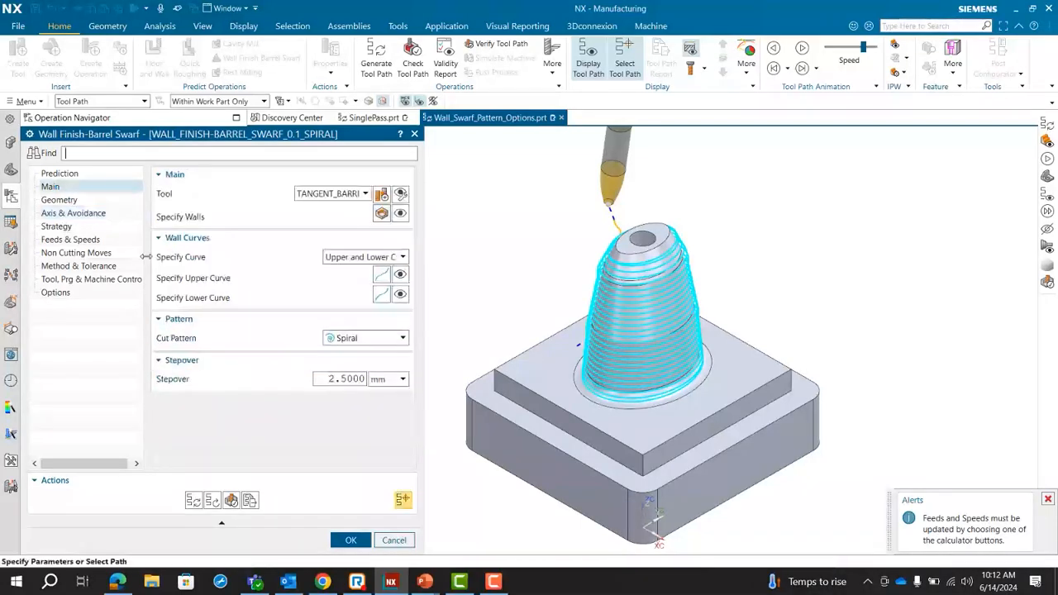
left_click(361, 346)
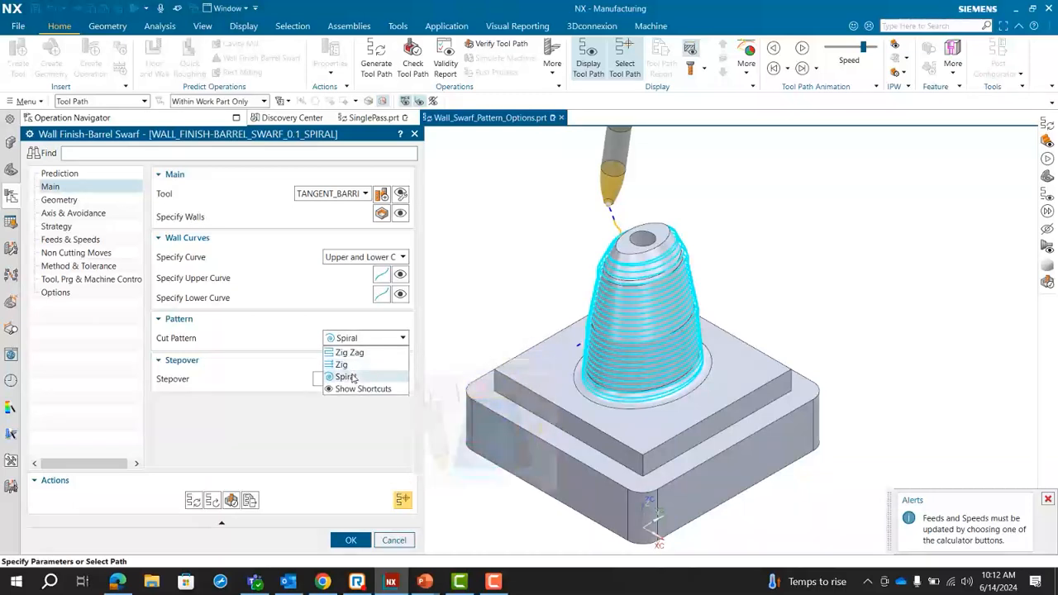
left_click(353, 378)
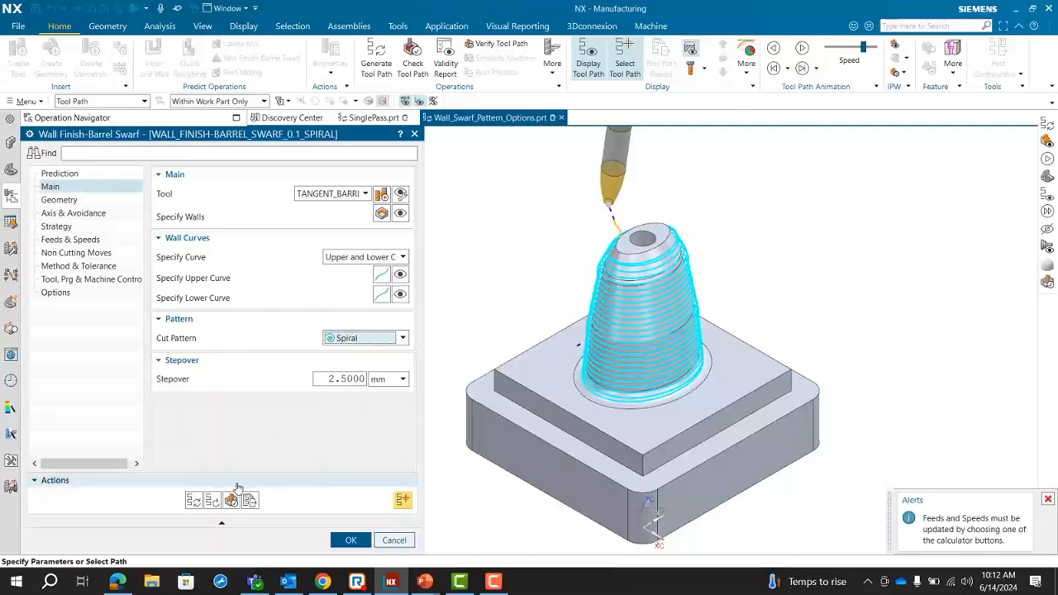
left_click(193, 501)
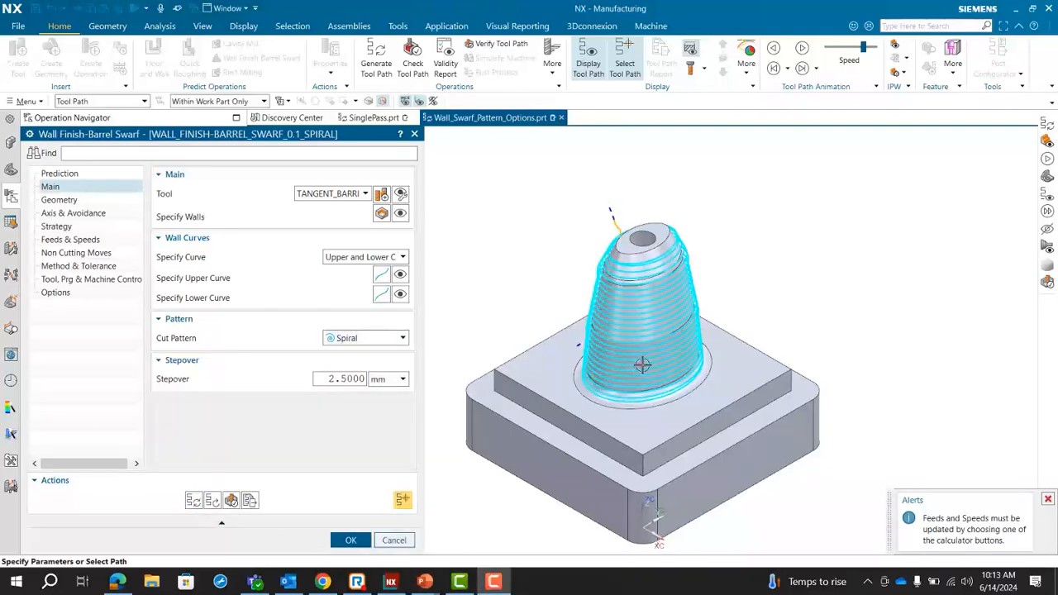
middle_click_drag(573, 309, 529, 434)
left_click(392, 539)
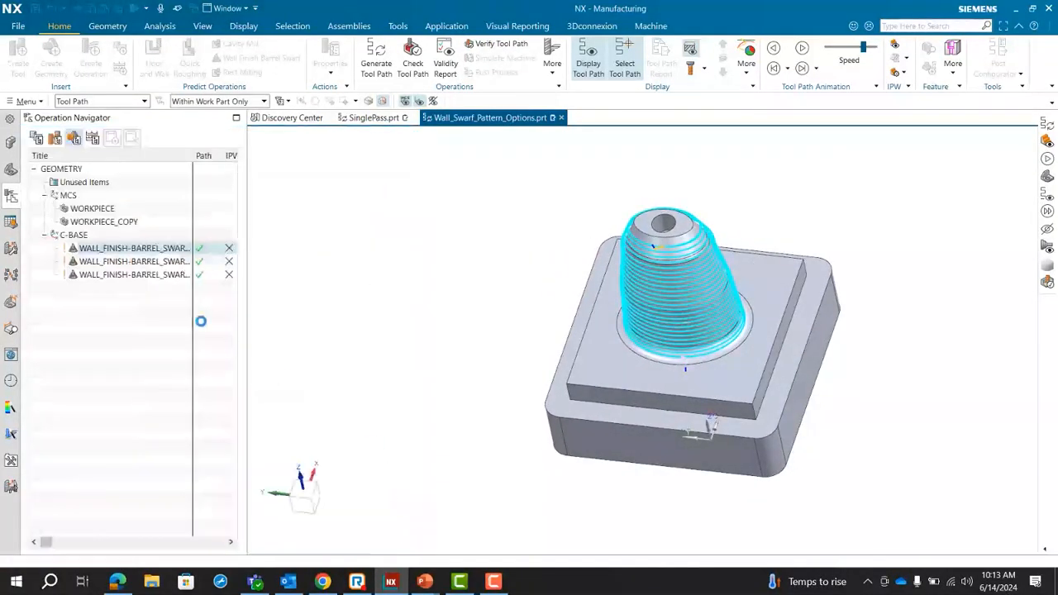
Step: Inspect the tool path of WALL_FINISH-BARREL_SWARF_0.1_ZIG, then open WALL_FINISH-BARREL_SWARF_0.1_ZIGZAG for comparison
double_click(152, 262)
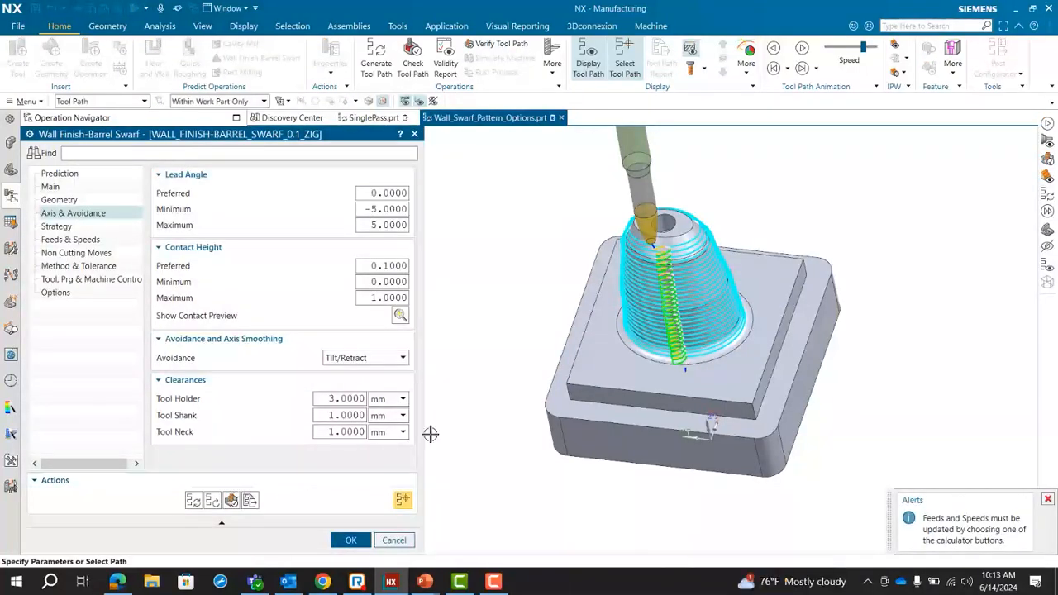
middle_click_drag(578, 357, 595, 344)
scroll(595, 344, "up", 3)
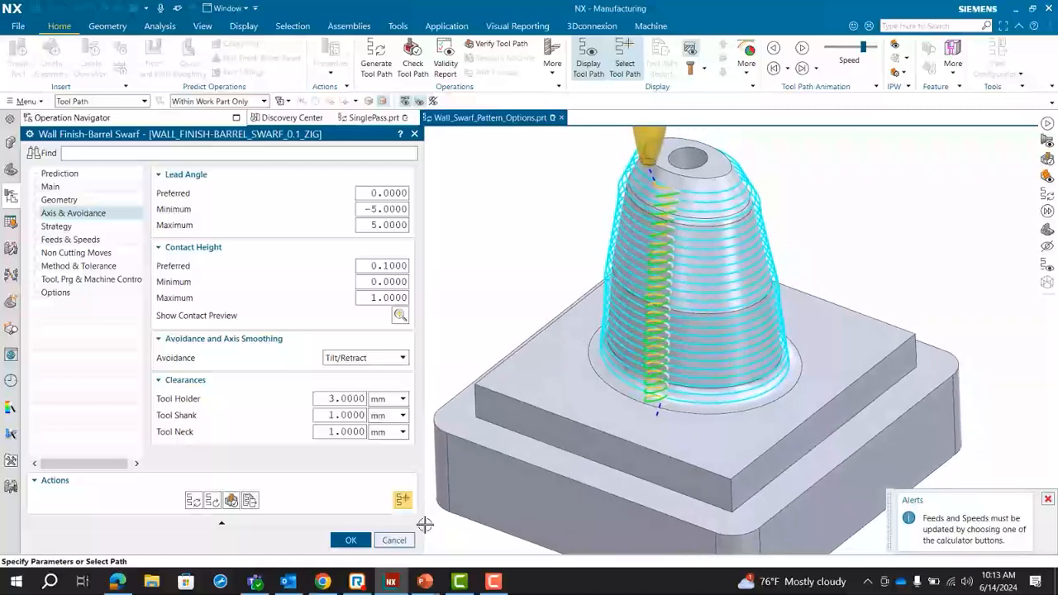
left_click(393, 539)
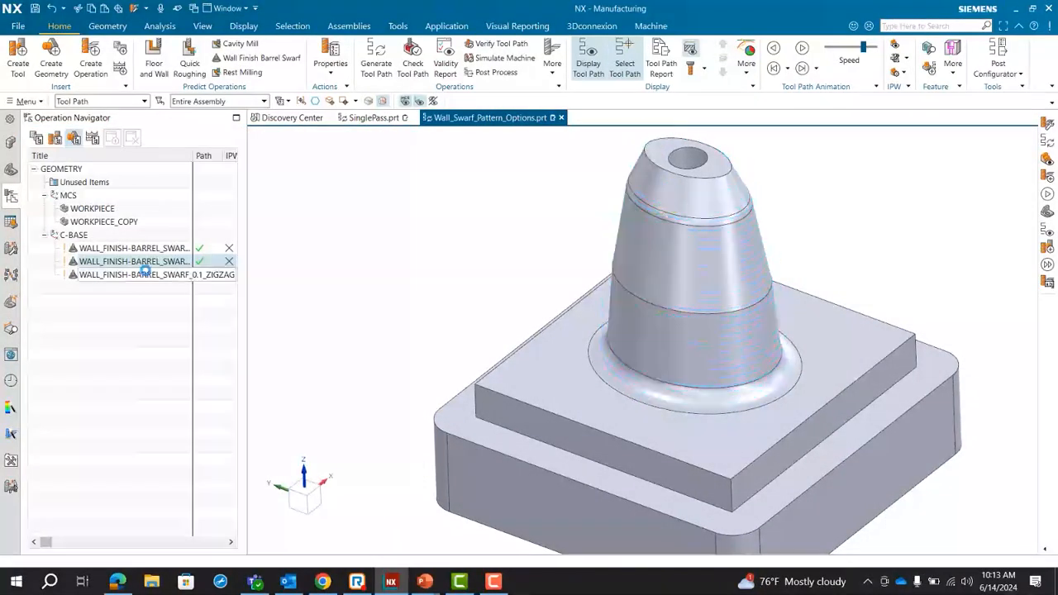
double_click(144, 275)
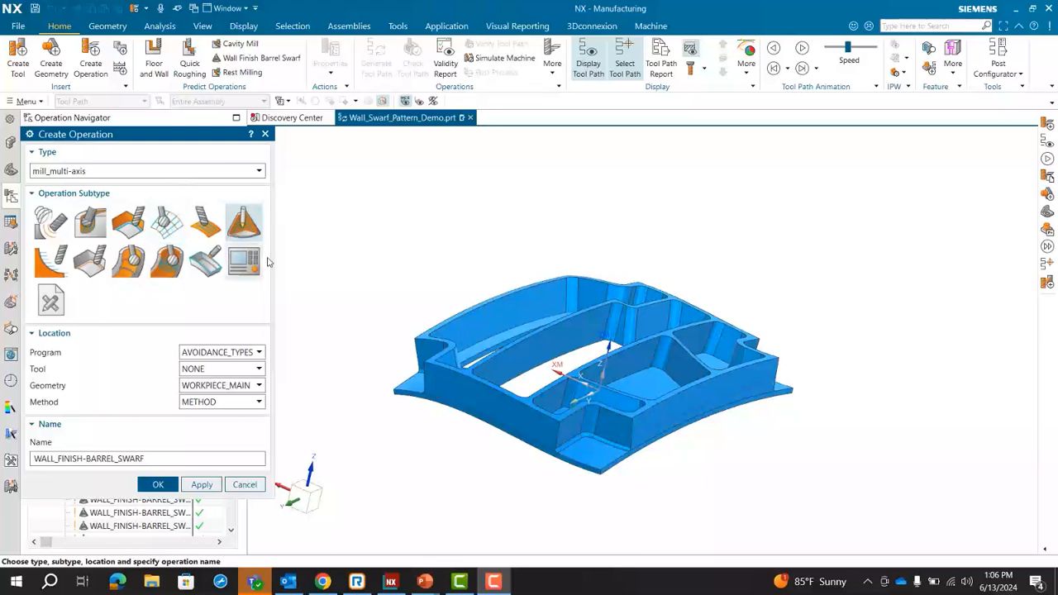
Step: Create a mill_multi-axis WALL_FINISH-BARREL_SWARF operation with the TANGENT_BARREL tool in Wall_Swarf_Pattern_Demo.prt
mouse_move(255, 234)
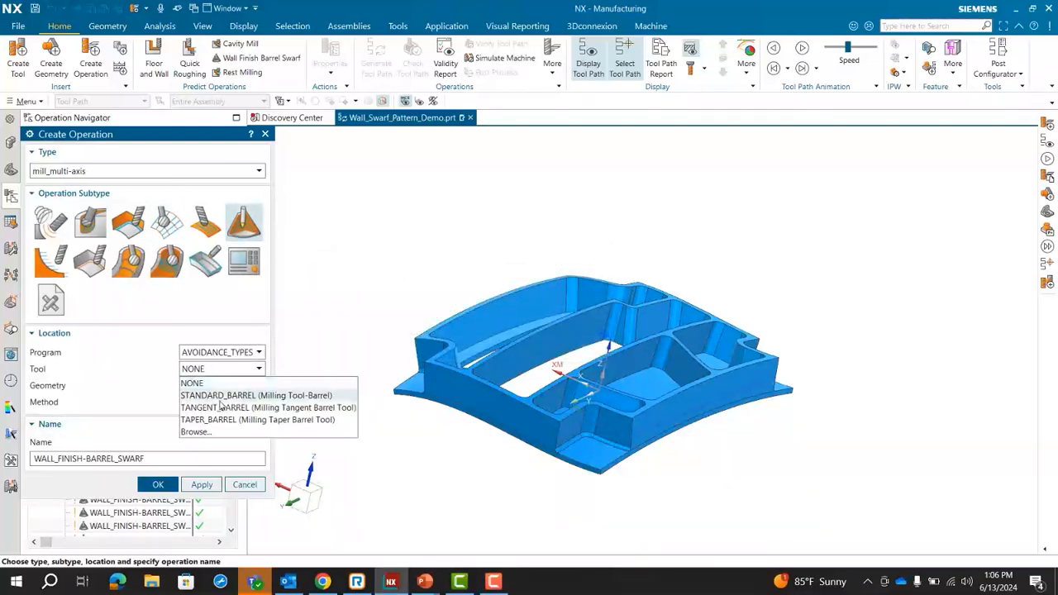
left_click(240, 408)
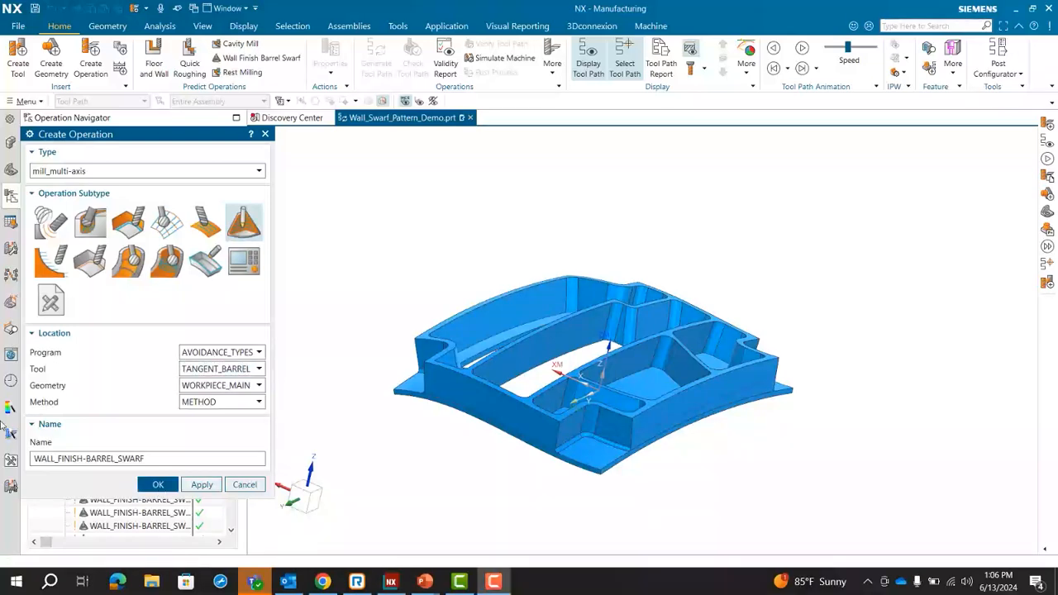
left_click(158, 485)
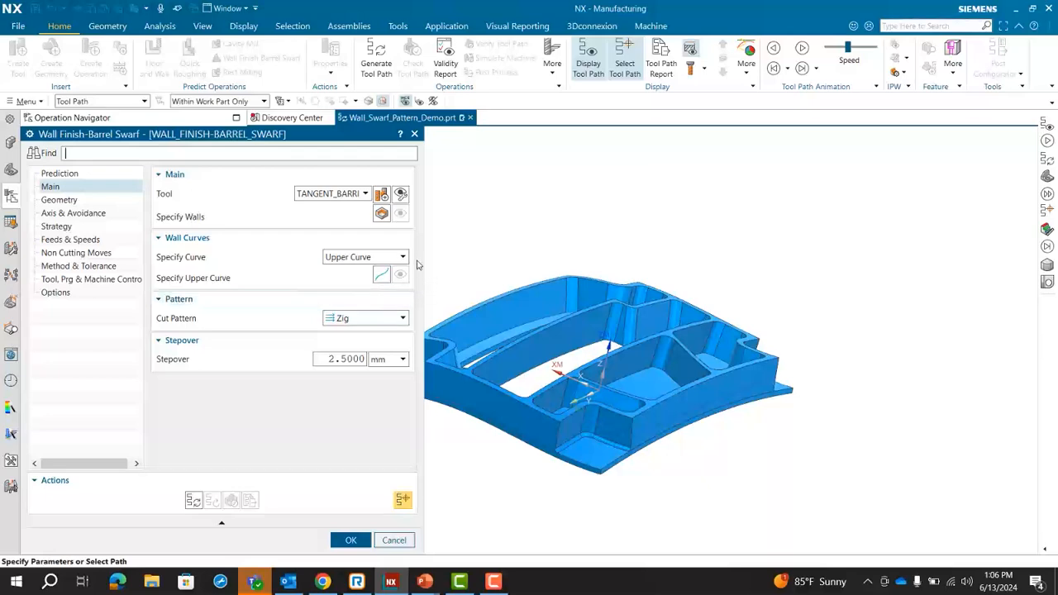
Step: Specify the three adjoining wall faces of the open corner recess as the operation's wall geometry
left_click(382, 215)
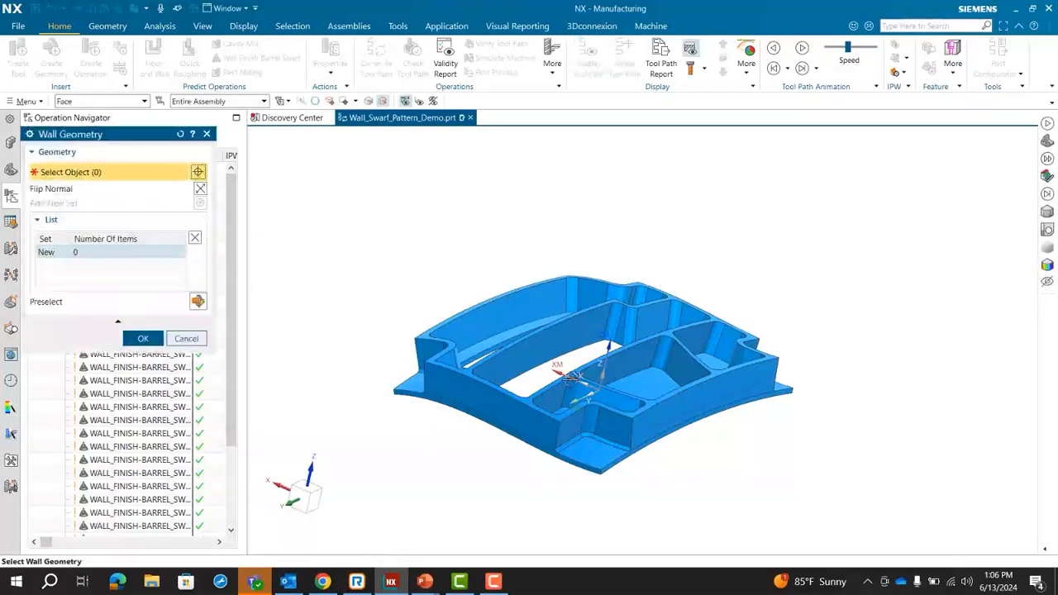
scroll(617, 429, "up", 8)
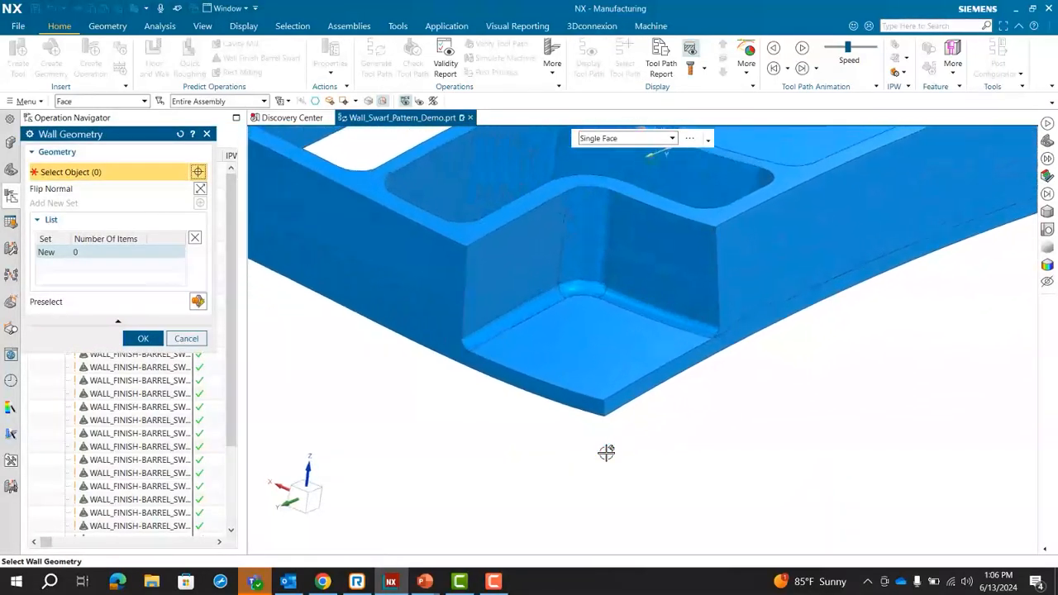
left_click(685, 317)
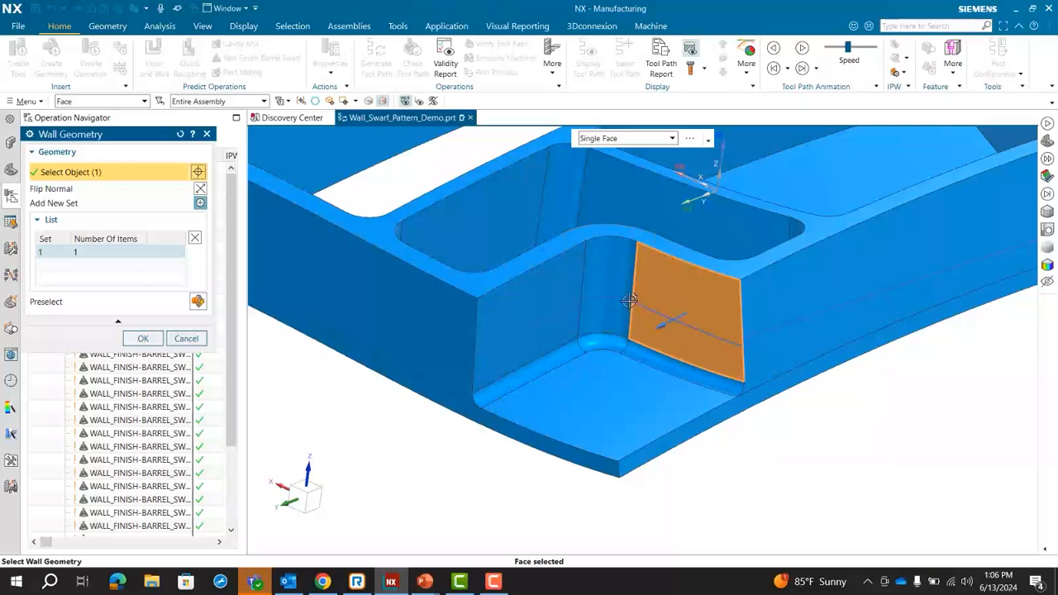
left_click(622, 286)
left_click(538, 298)
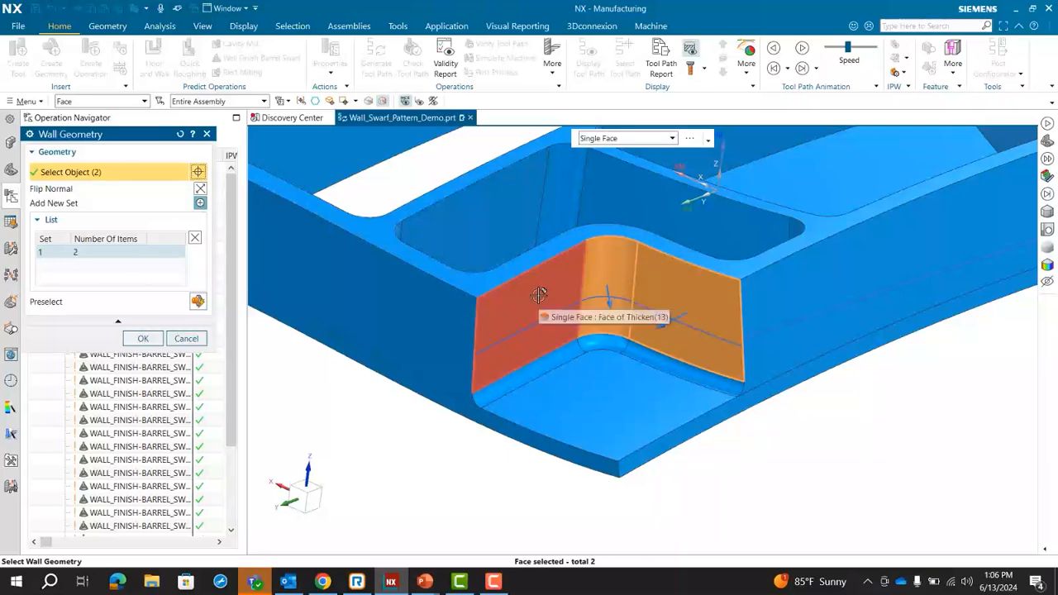
left_click(143, 338)
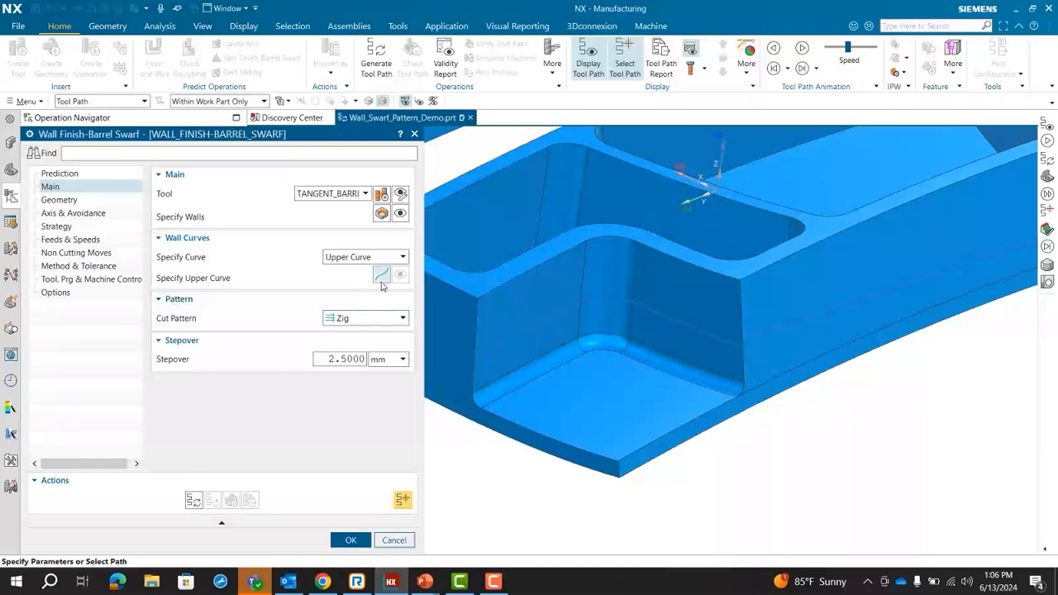
Step: Specify the recess wall's top edge chain as the upper curve using Tangent Curves, and display the selection to check it
left_click(381, 275)
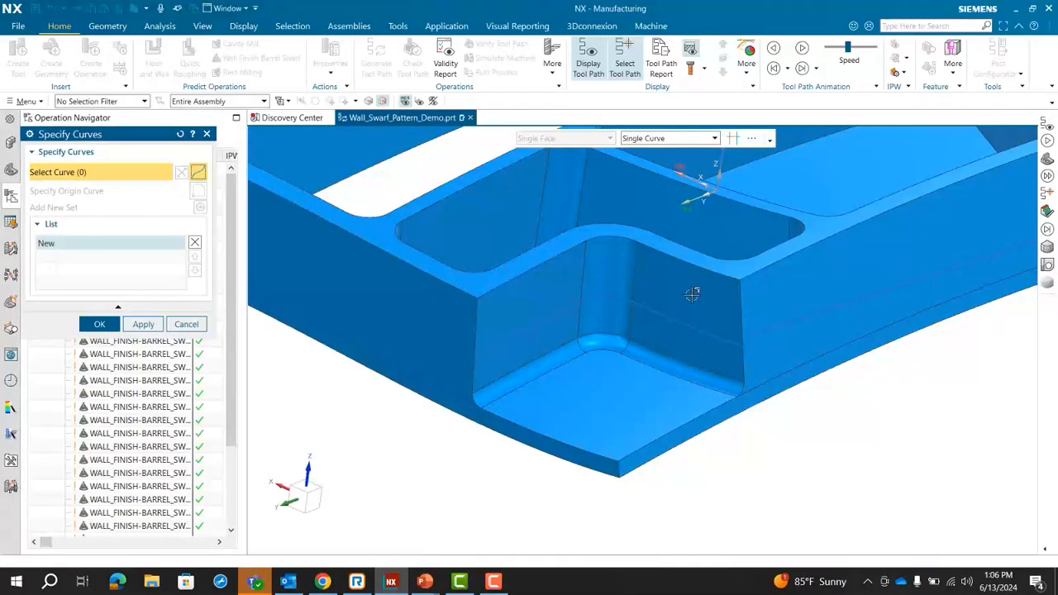
left_click(679, 139)
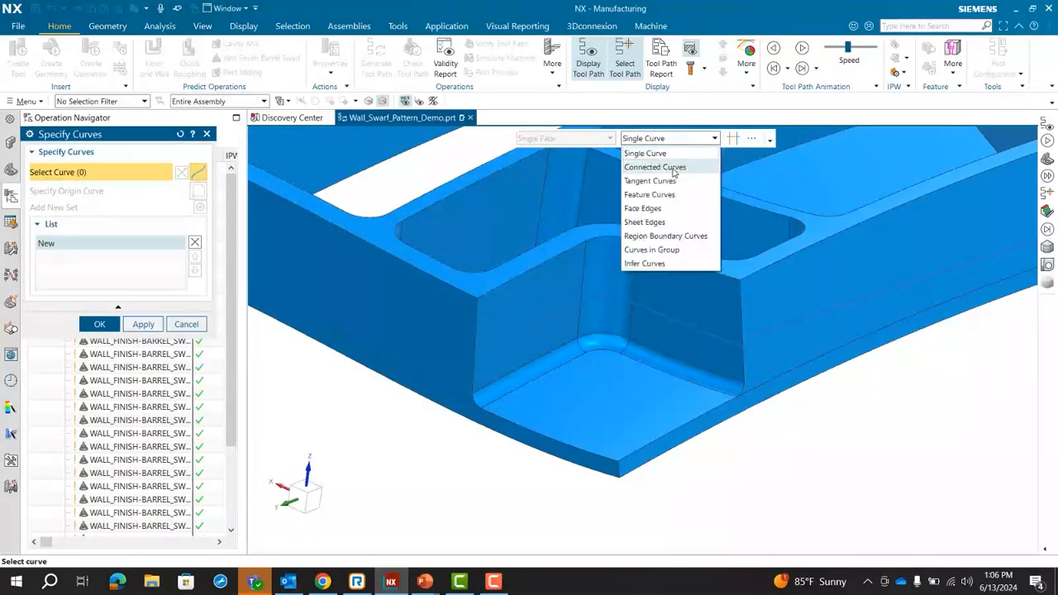
left_click(653, 179)
left_click(676, 258)
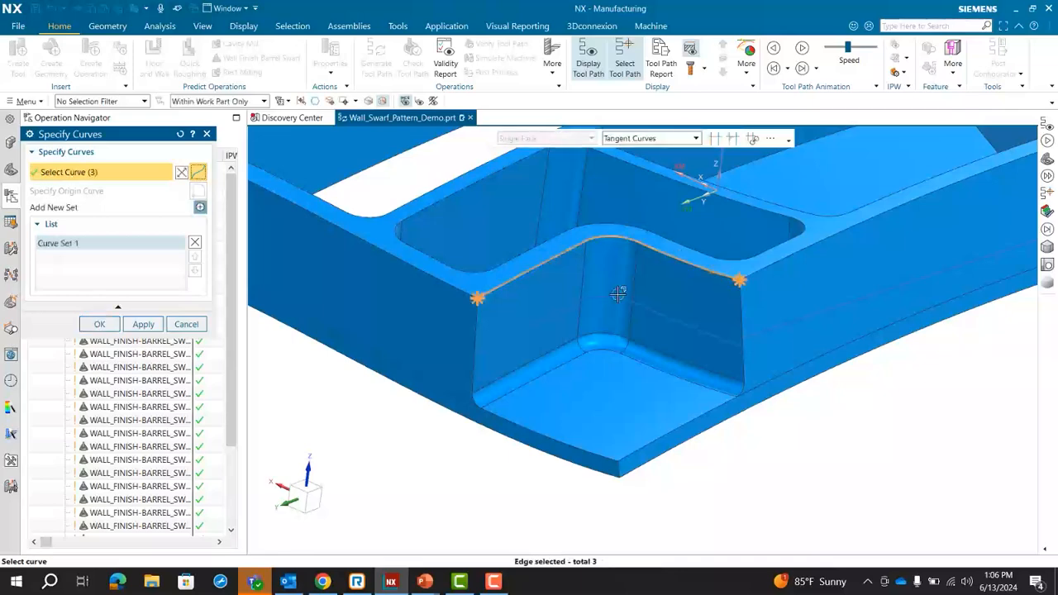
left_click(100, 324)
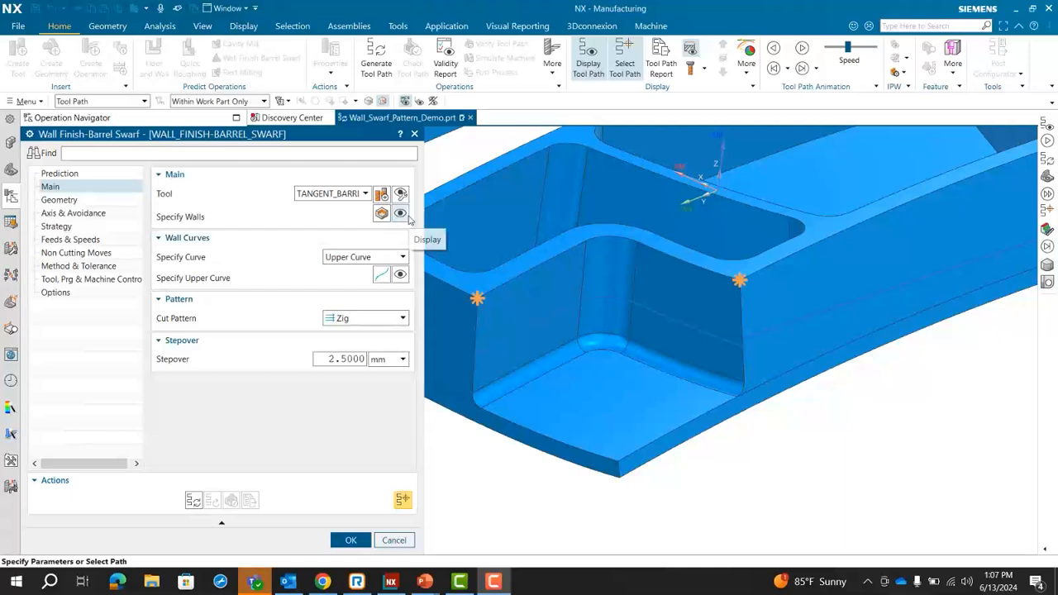
left_click(400, 277)
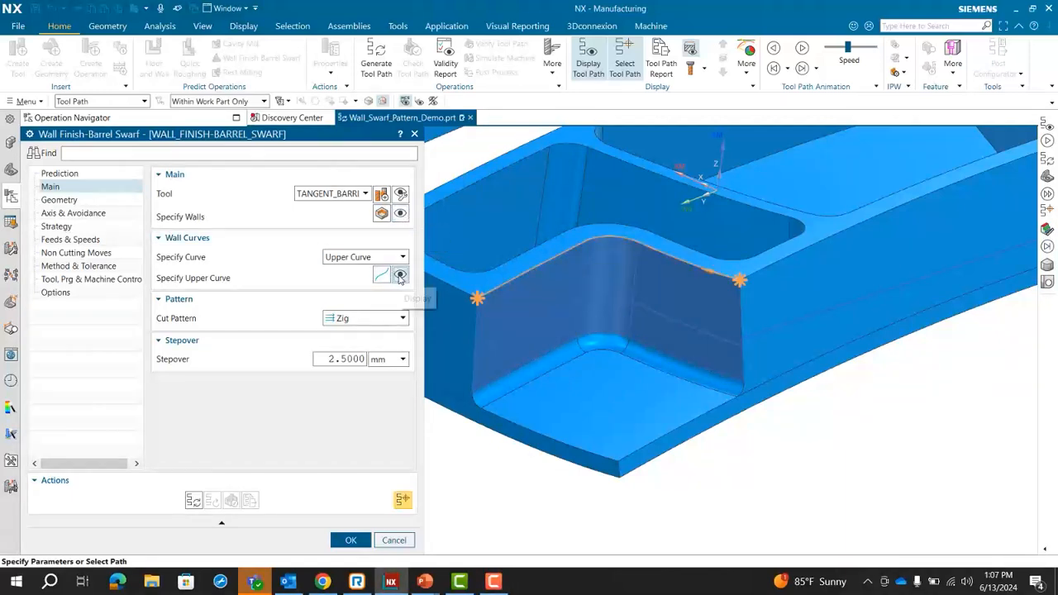
Step: Generate the tool path with the Zig cut pattern, then change the cut pattern to Zig Zag
left_click(194, 502)
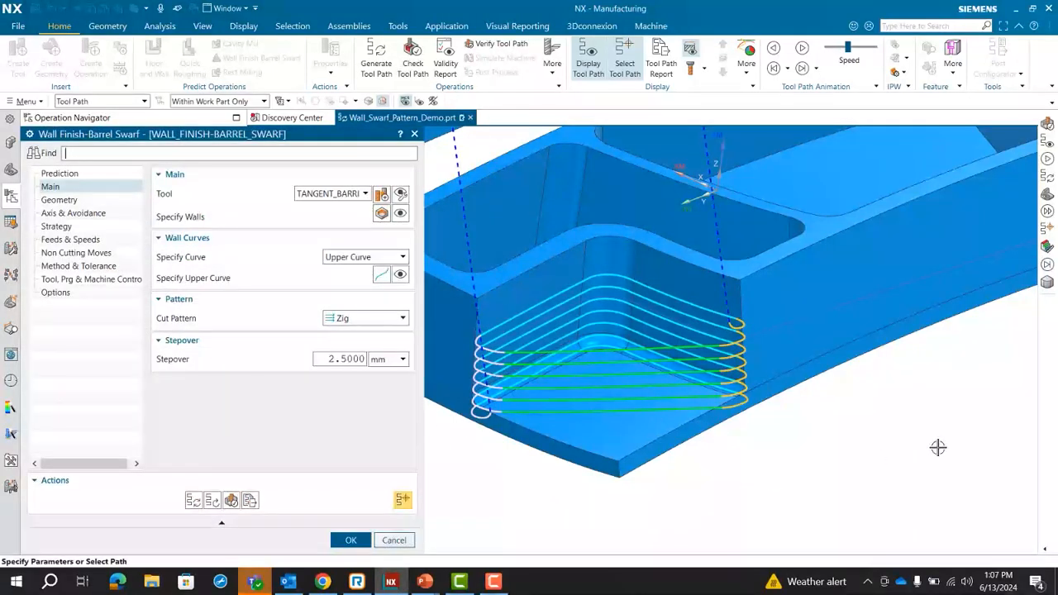
left_click(361, 322)
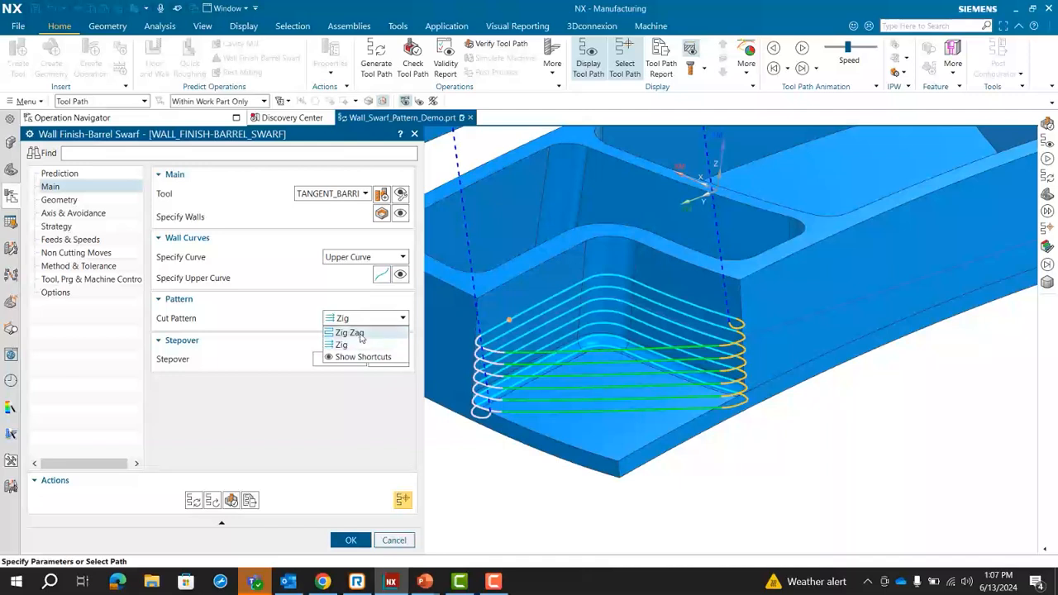
left_click(351, 333)
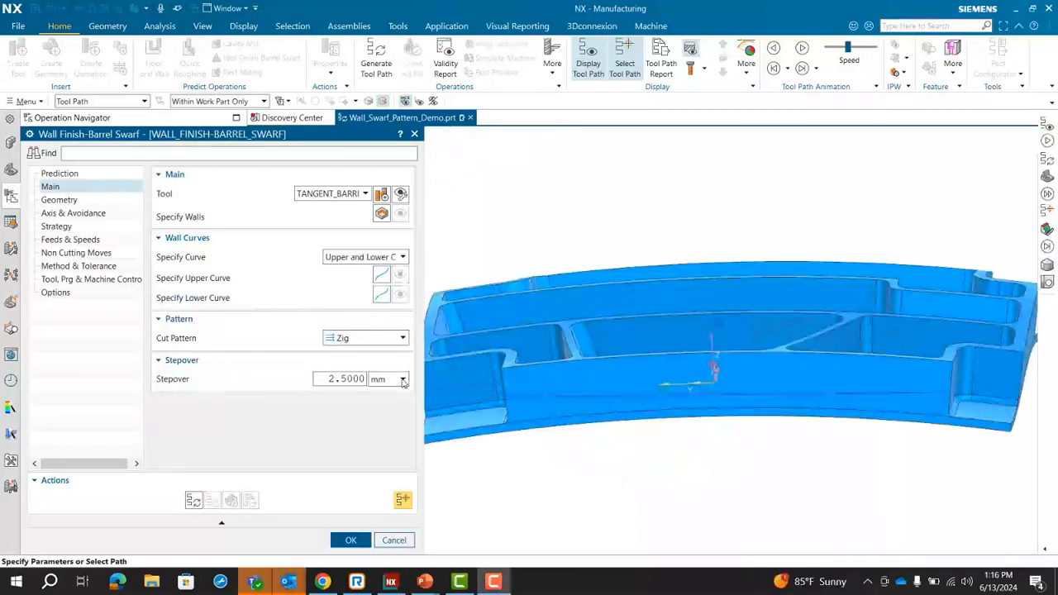
Step: Set the wall curve specification to Upper and Lower Curves for the new barrel swarf operation
left_click(372, 257)
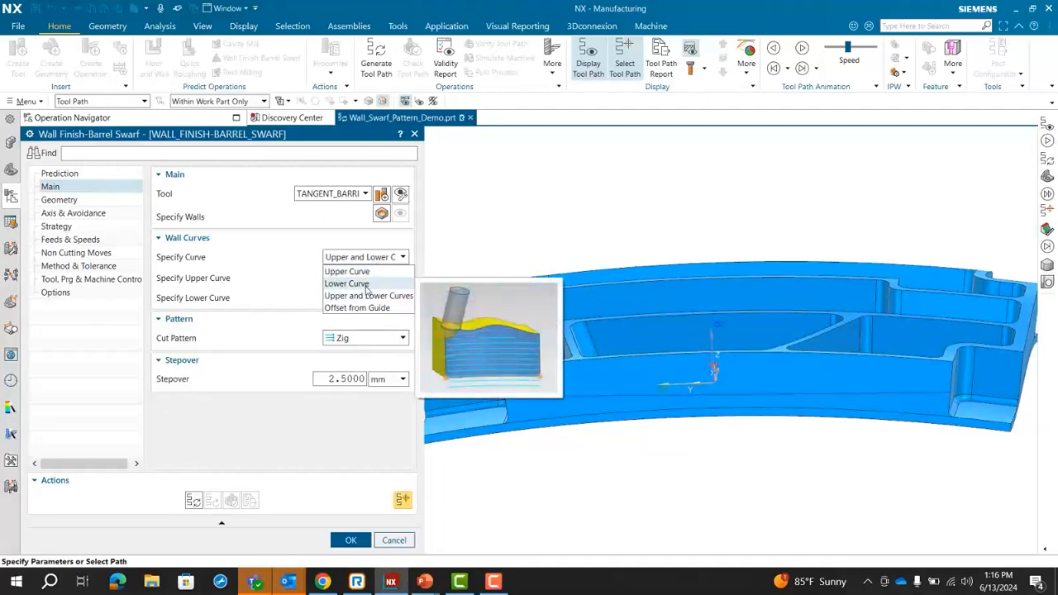
mouse_move(365, 299)
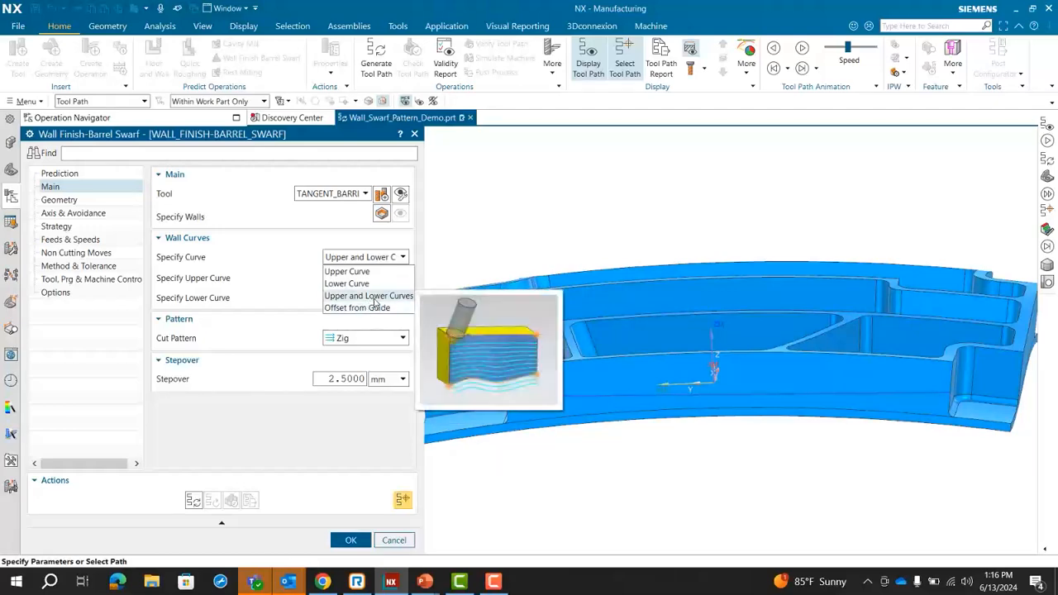
left_click(376, 296)
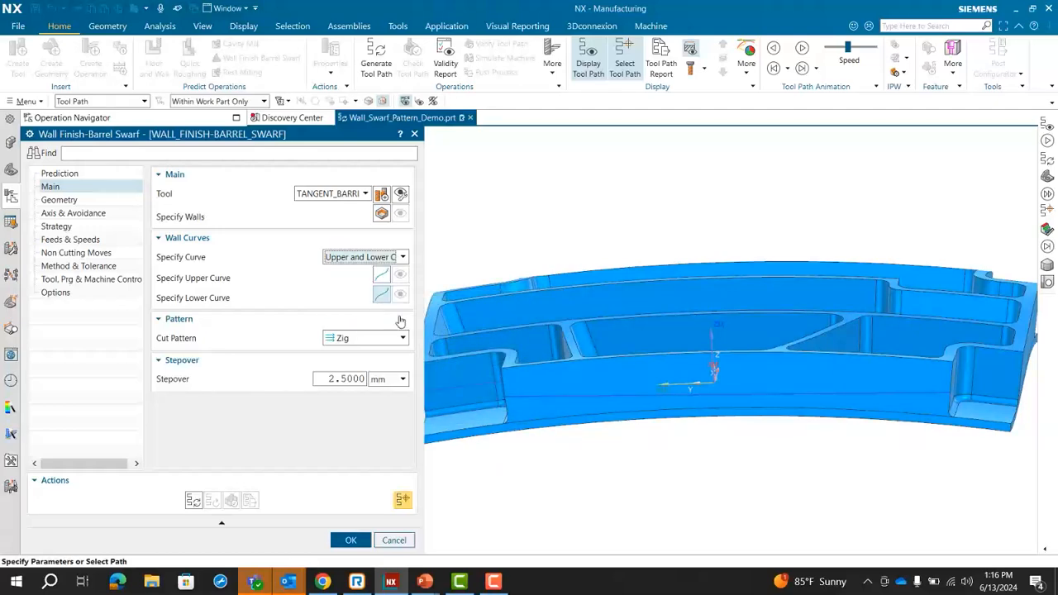
Step: Specify the top edge of the front wall between the two corner recesses as the upper curve
left_click(400, 278)
scroll(625, 356, "up", 5)
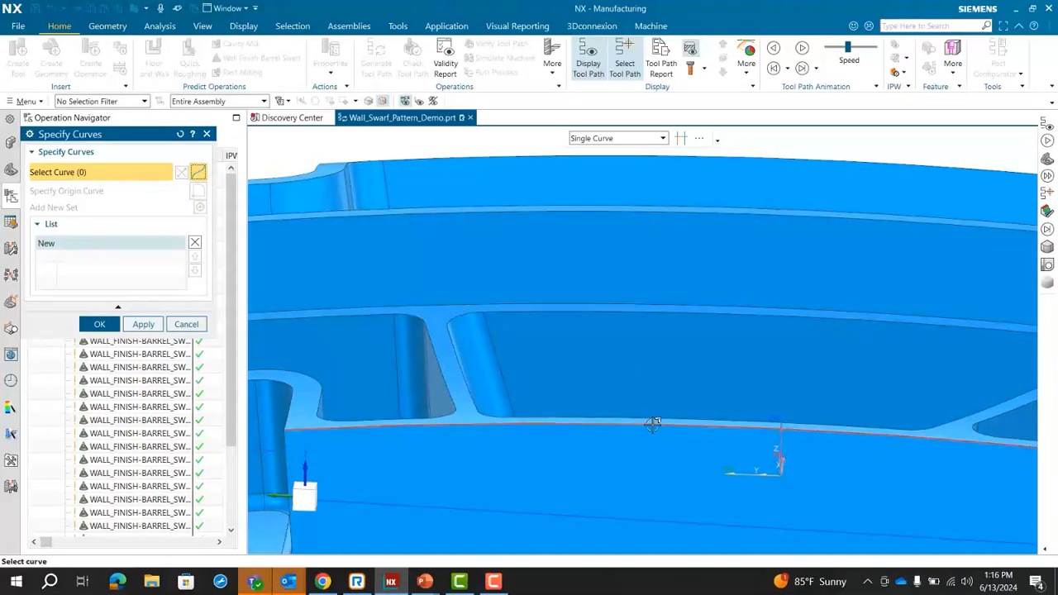
left_click(653, 424)
scroll(614, 413, "down", 4)
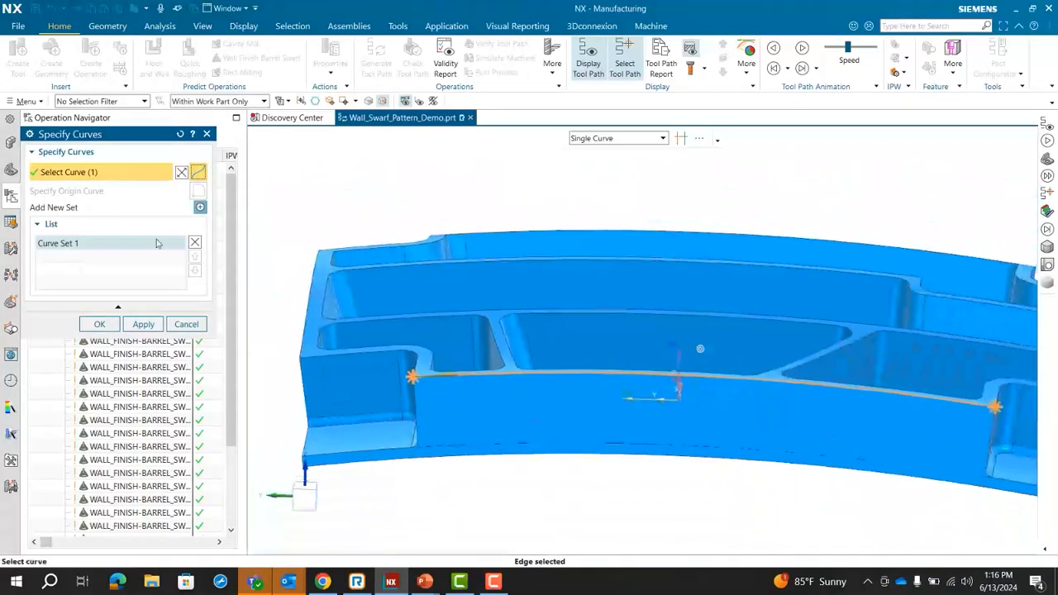
left_click(99, 325)
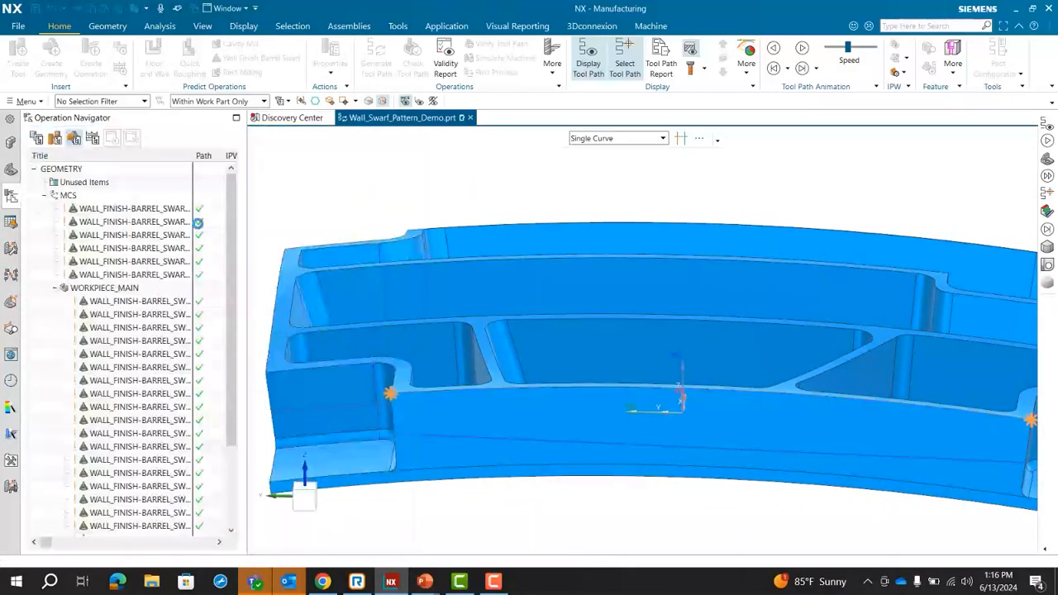
Step: Specify the spline running across the front wall face as the lower curve
left_click(383, 295)
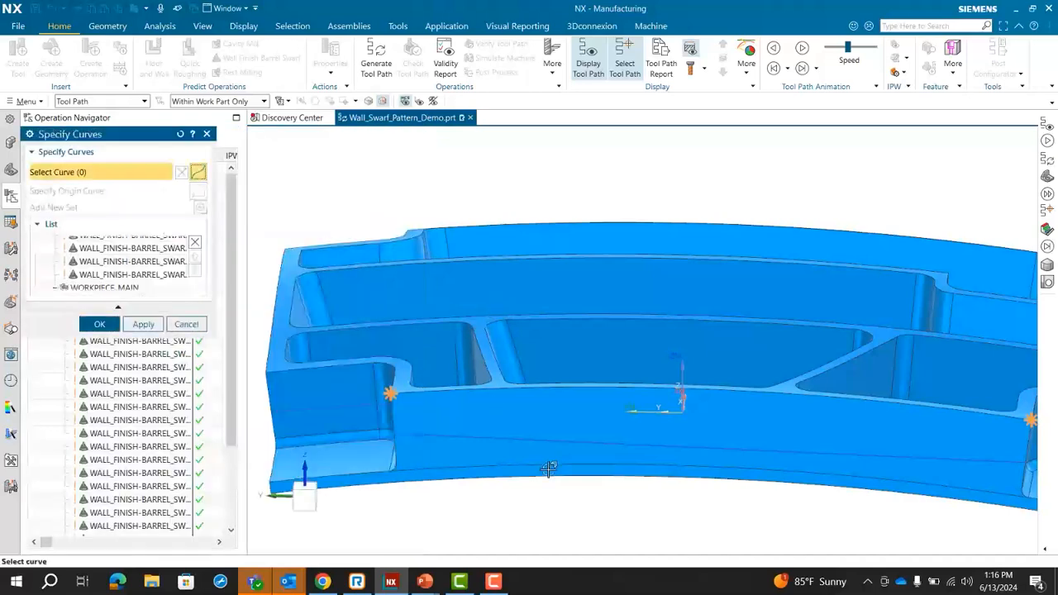
left_click(553, 439)
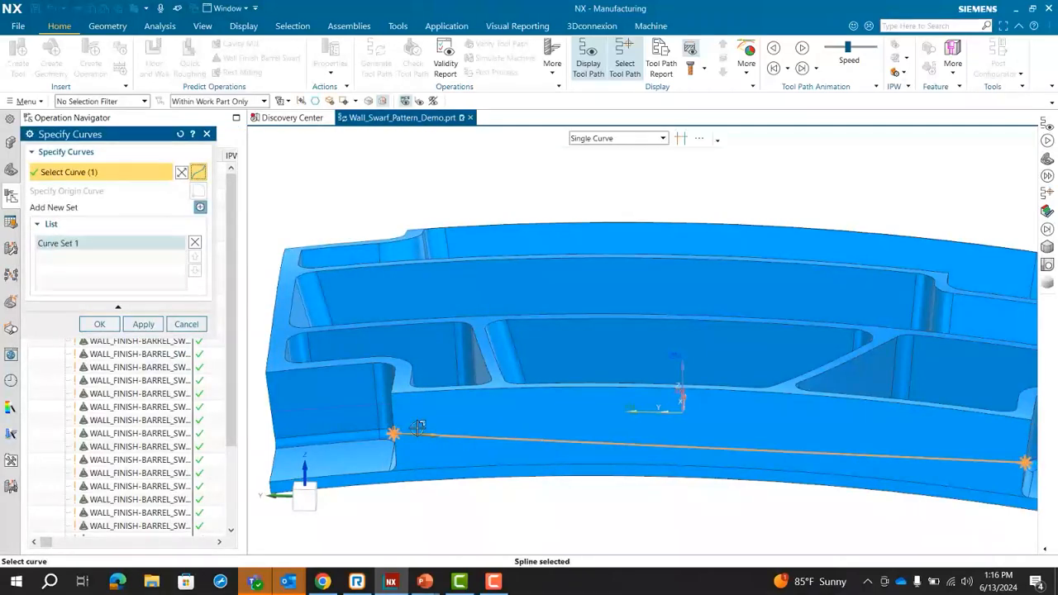
left_click(99, 324)
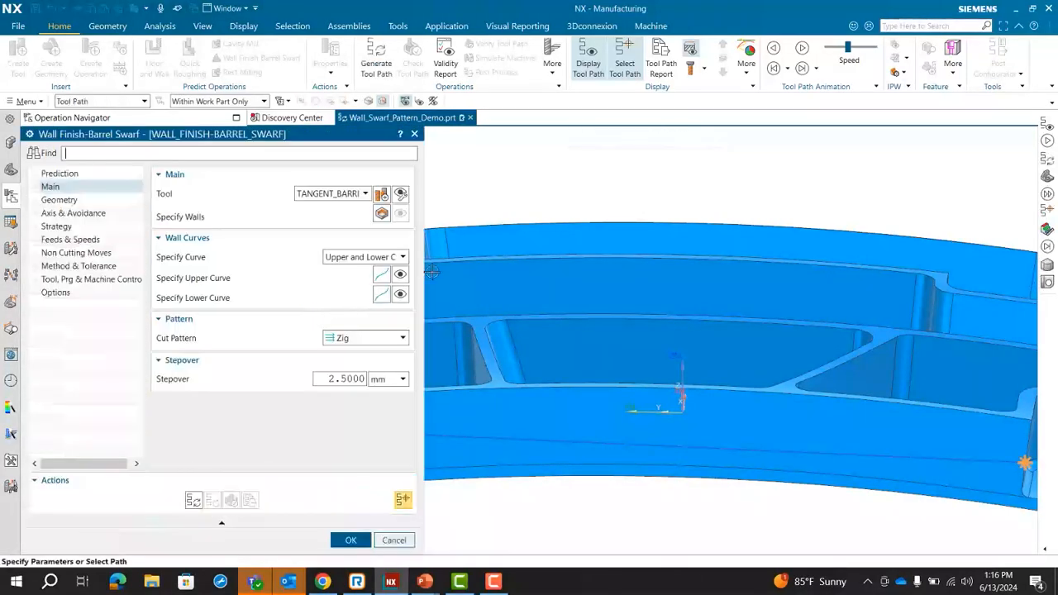
Step: Specify the front wall face between the corner recesses as the wall geometry and choose the operation's cut pattern
left_click(381, 213)
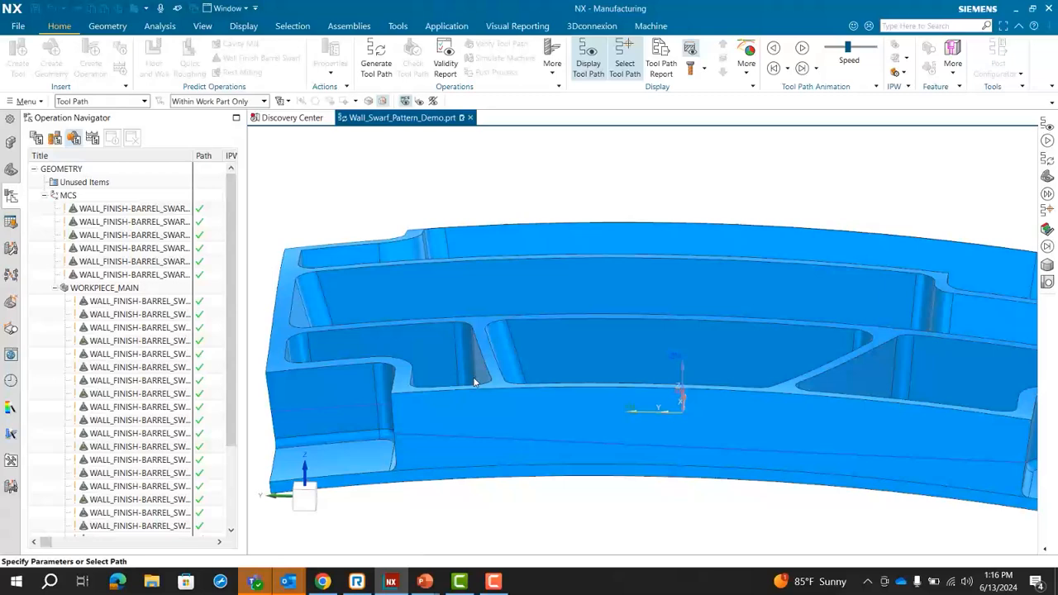
left_click(612, 415)
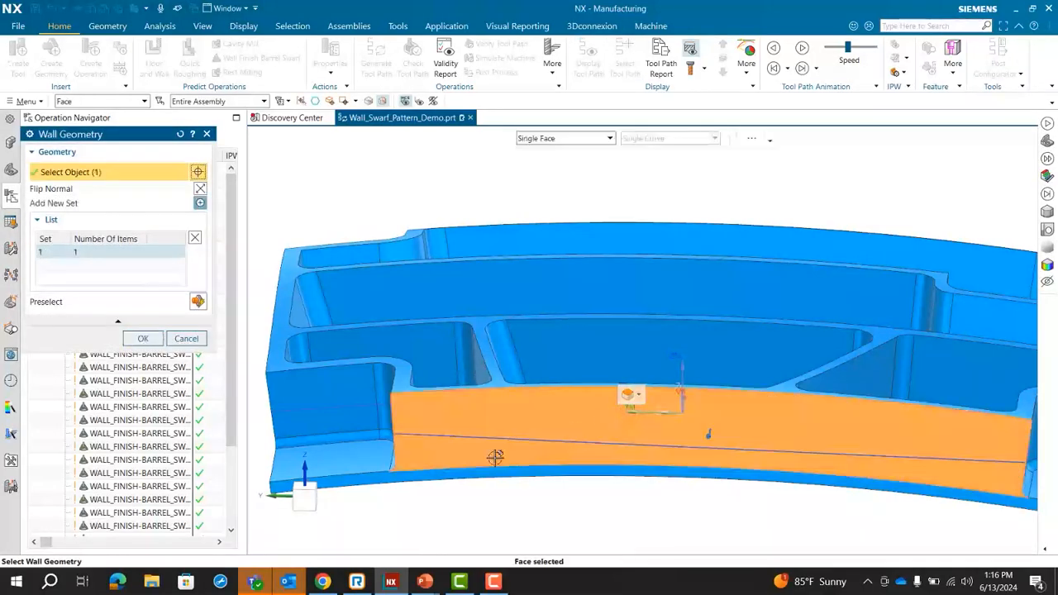
left_click(143, 338)
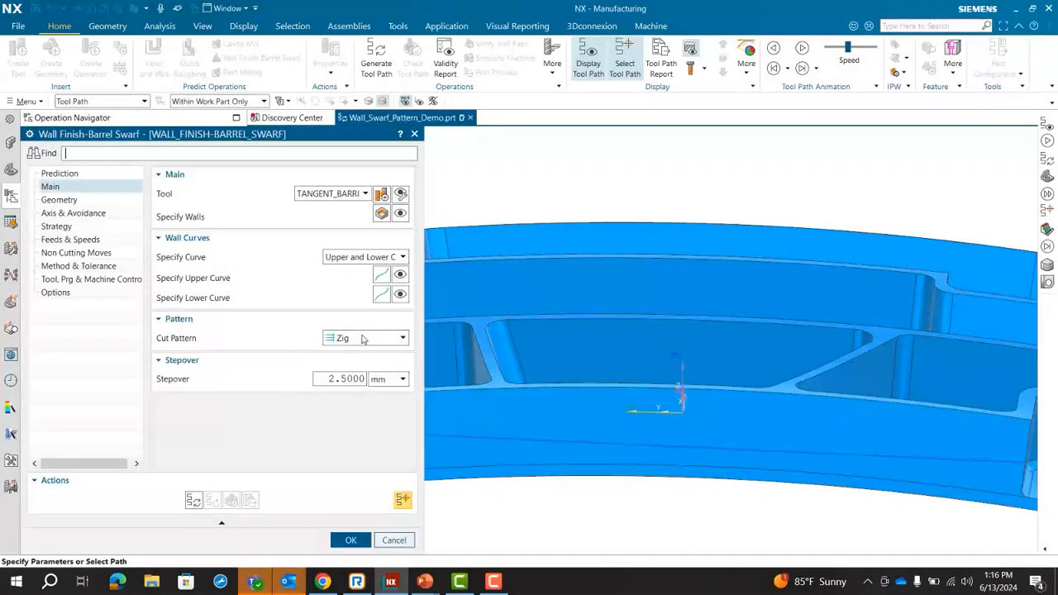
left_click(362, 339)
left_click(349, 353)
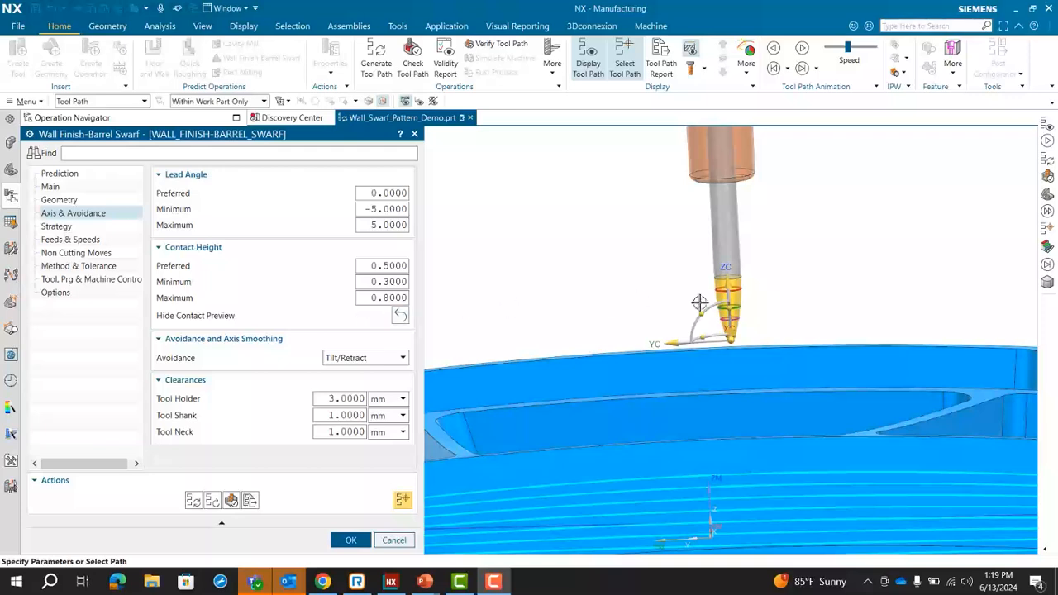
Step: Toggle the contact preview and examine the contact height rings on the barrel tool
scroll(725, 308, "up", 1)
left_click(398, 316)
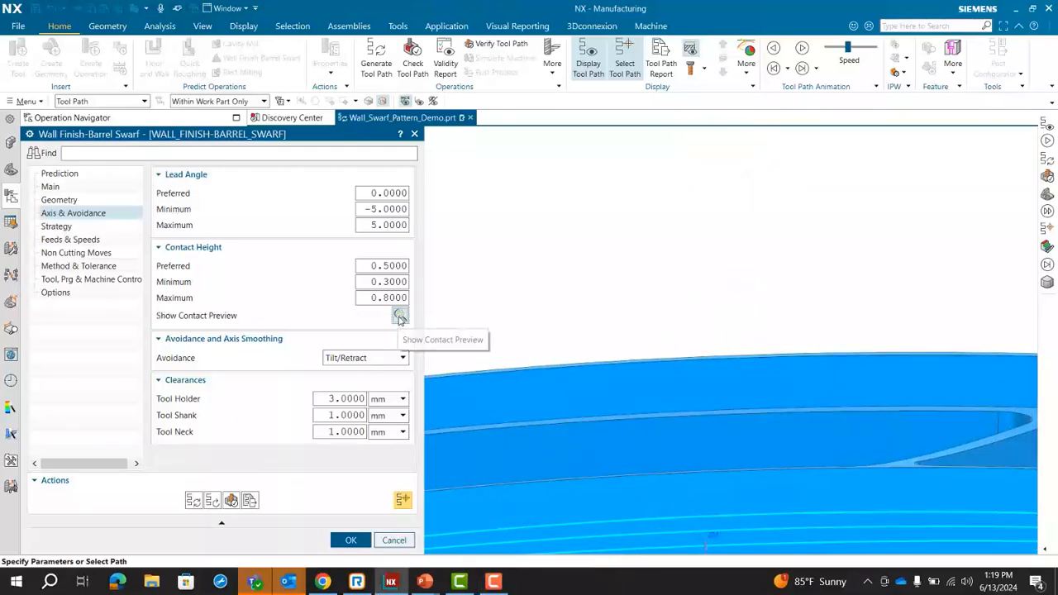
scroll(633, 327, "up", 4)
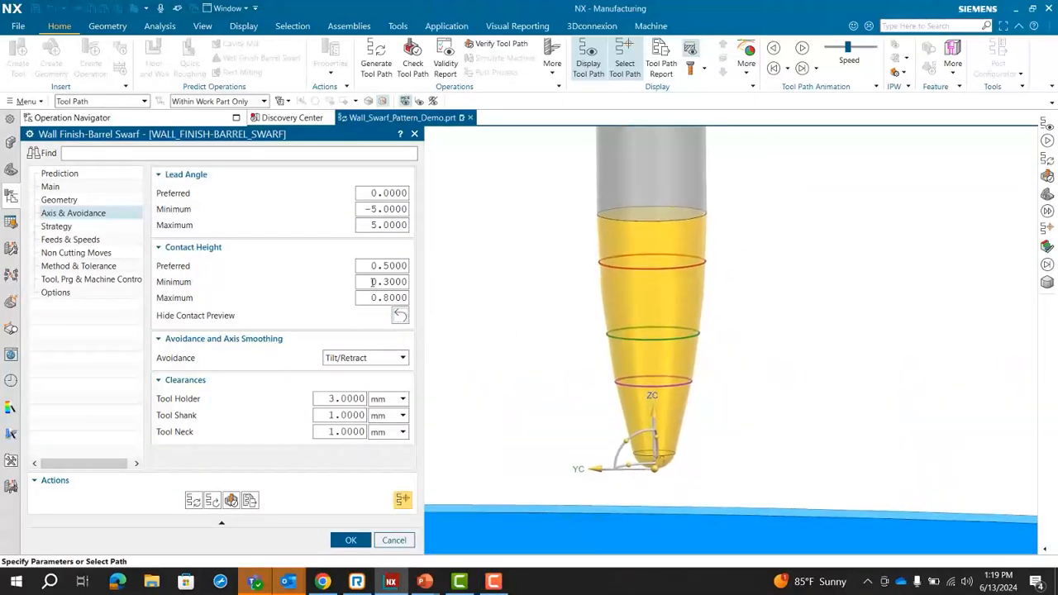
Step: Set the tool's contact height to 0.8 preferred, 0.5 minimum and 0.9 maximum
left_click_drag(368, 265, 453, 265)
type("0.8")
key("Tab")
type("0")
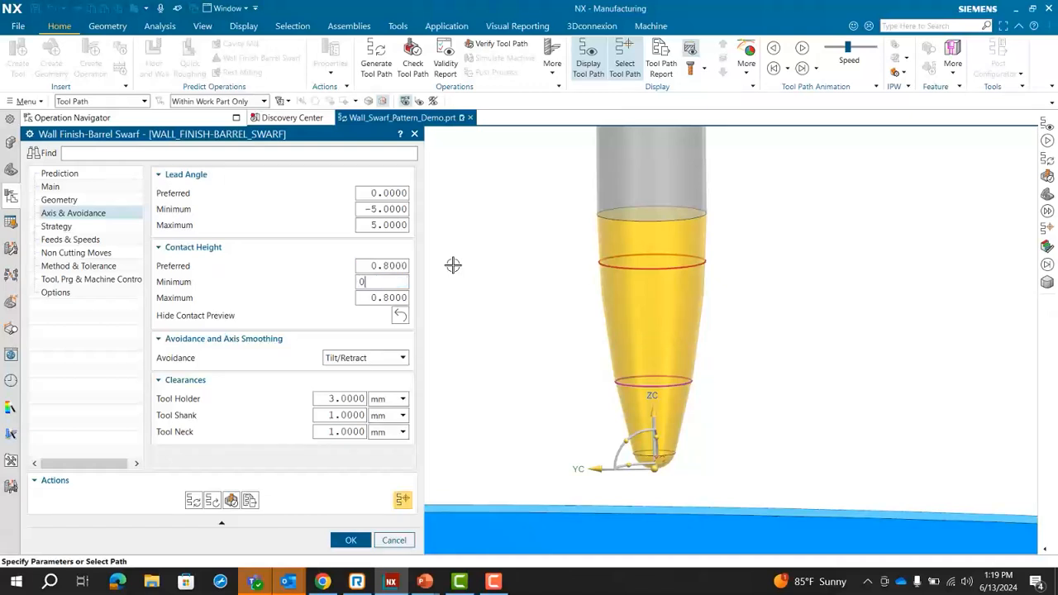
key("Tab")
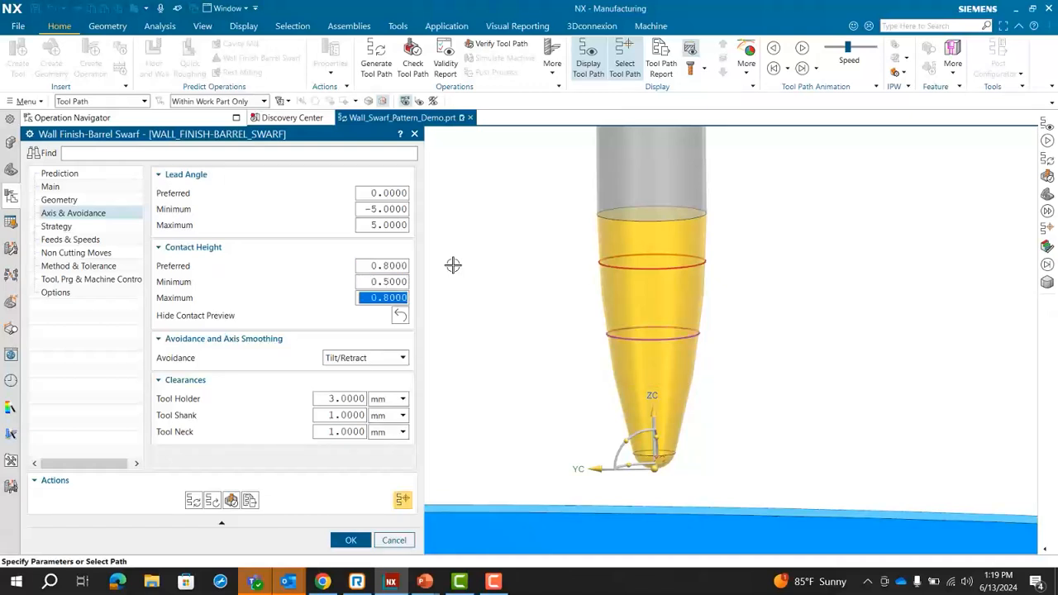
type("0")
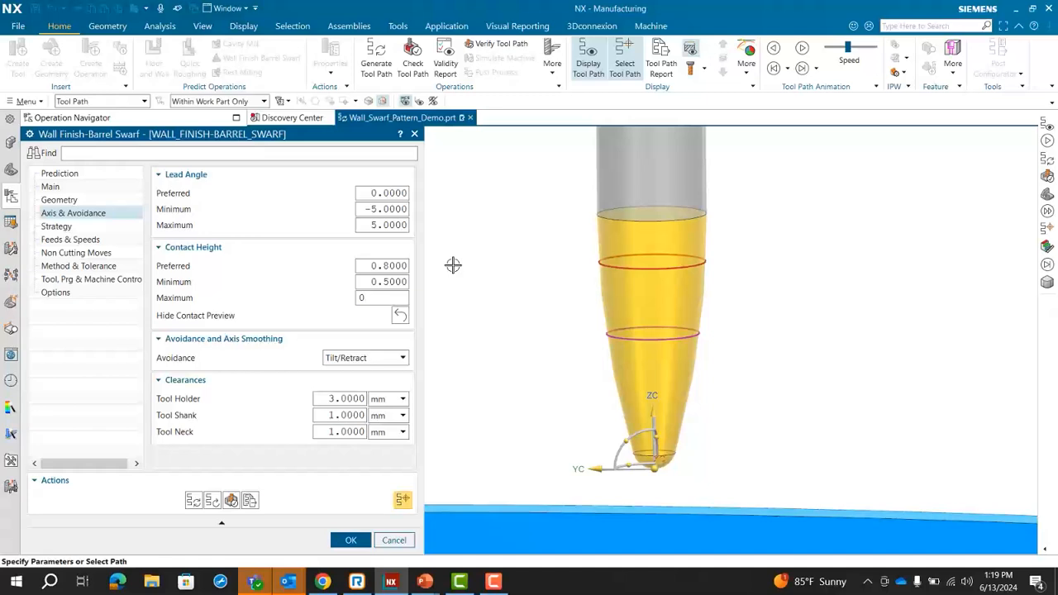
type(".9")
key("Tab")
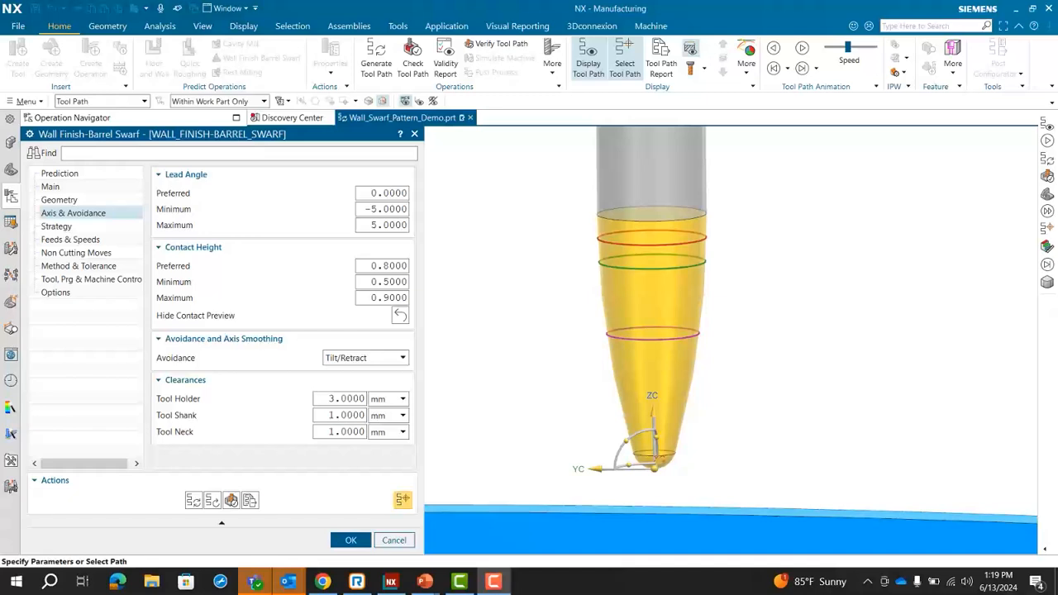
left_click(354, 362)
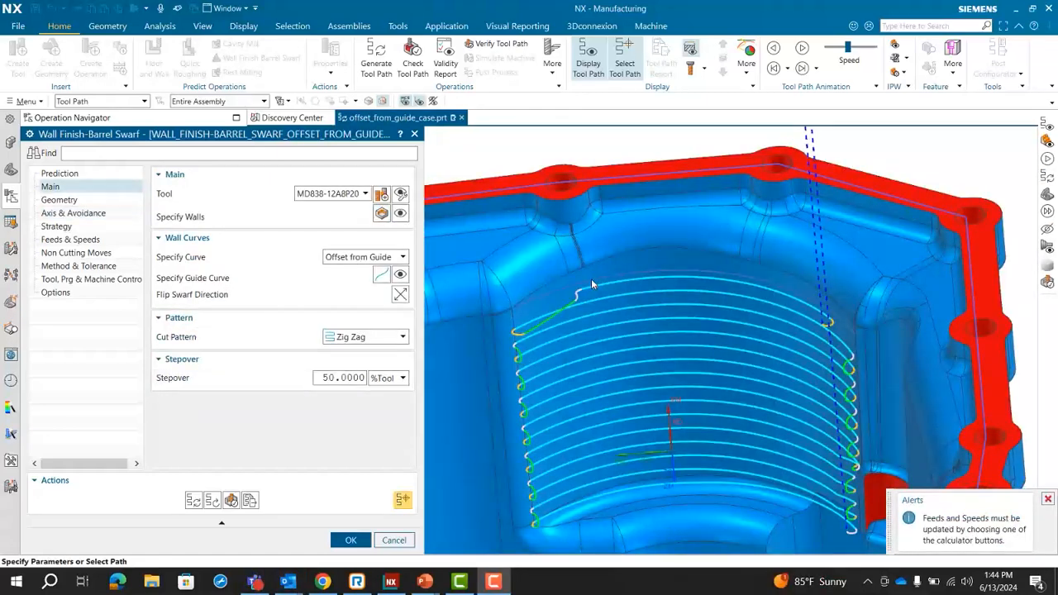
Step: Review the wall curve specification choices of the housing's barrel swarf operation, keeping Offset from Guide
scroll(591, 279, "up", 3)
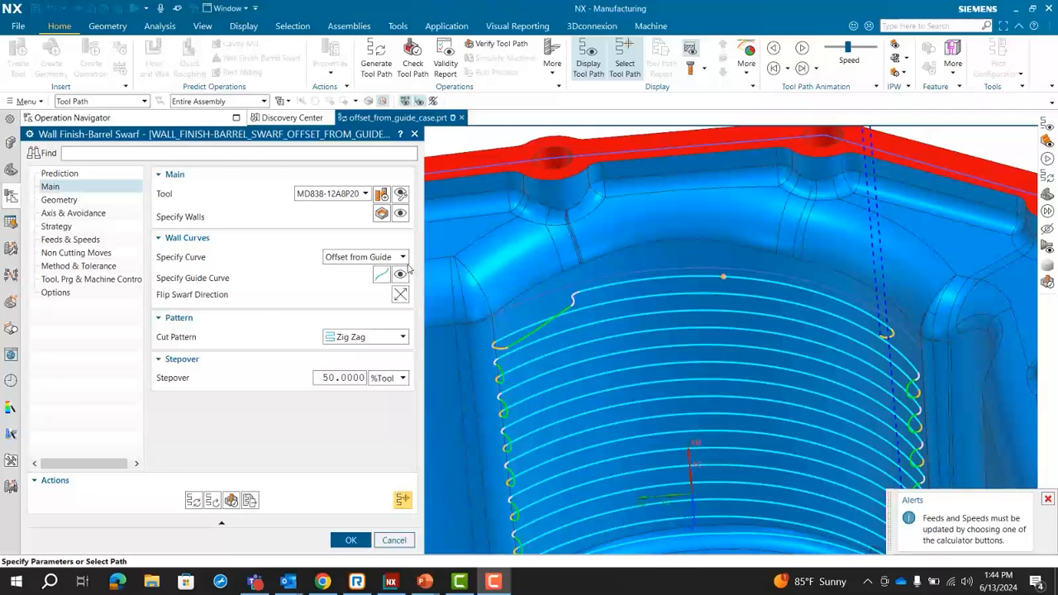
left_click(377, 259)
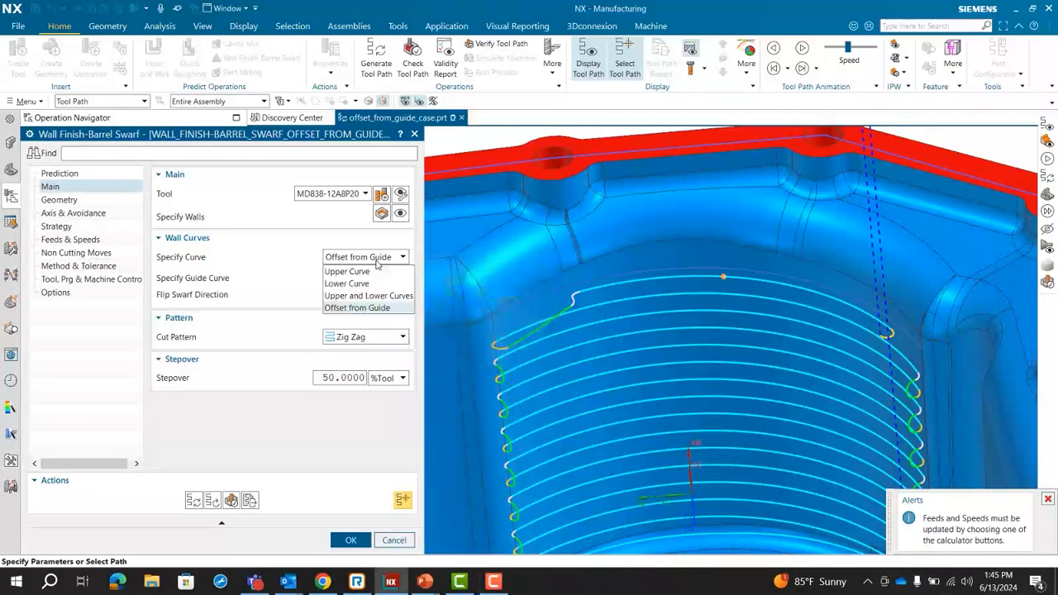
left_click(371, 310)
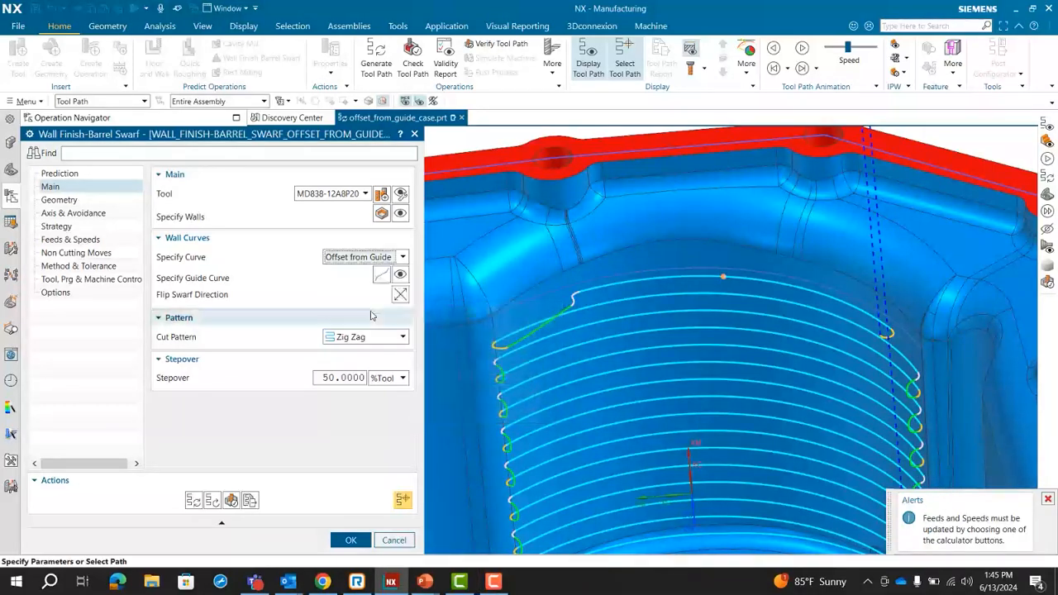
Step: Inspect the guide curve along the top of the curved housing wall and the face specified as wall geometry
left_click(400, 276)
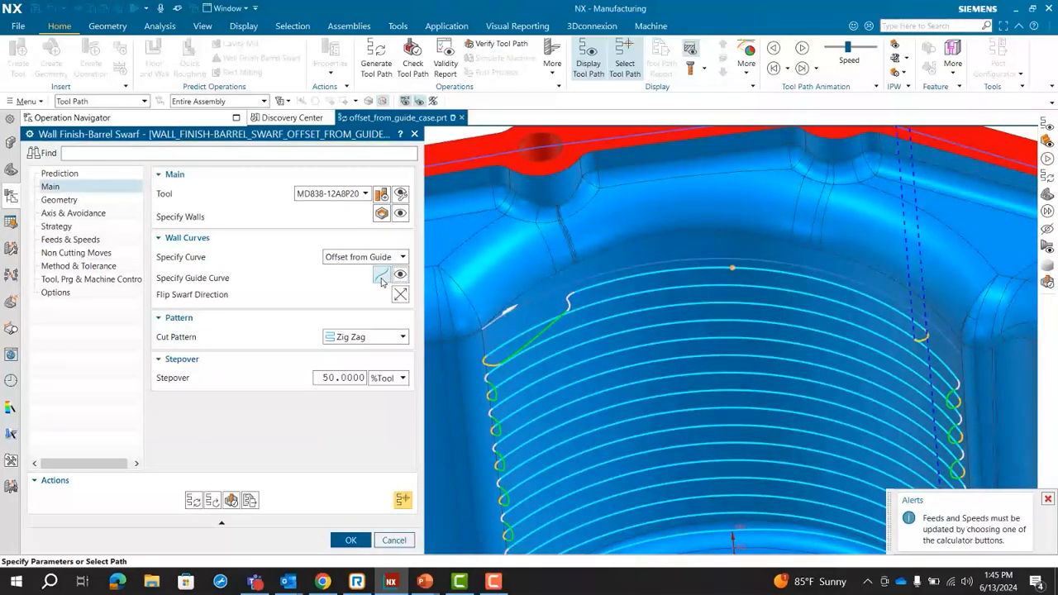
left_click(383, 282)
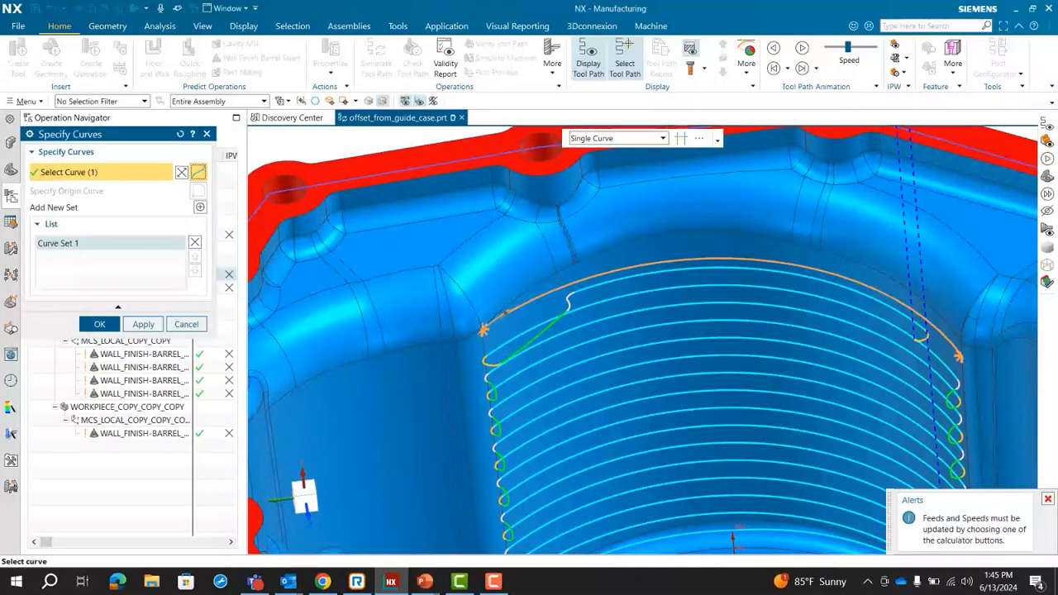
left_click(116, 325)
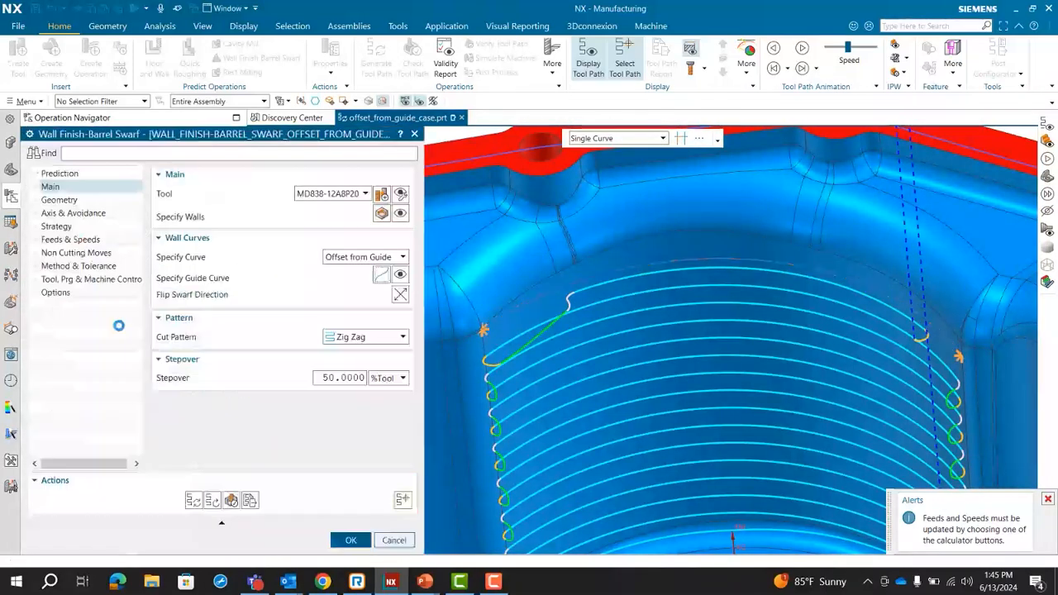
left_click(385, 215)
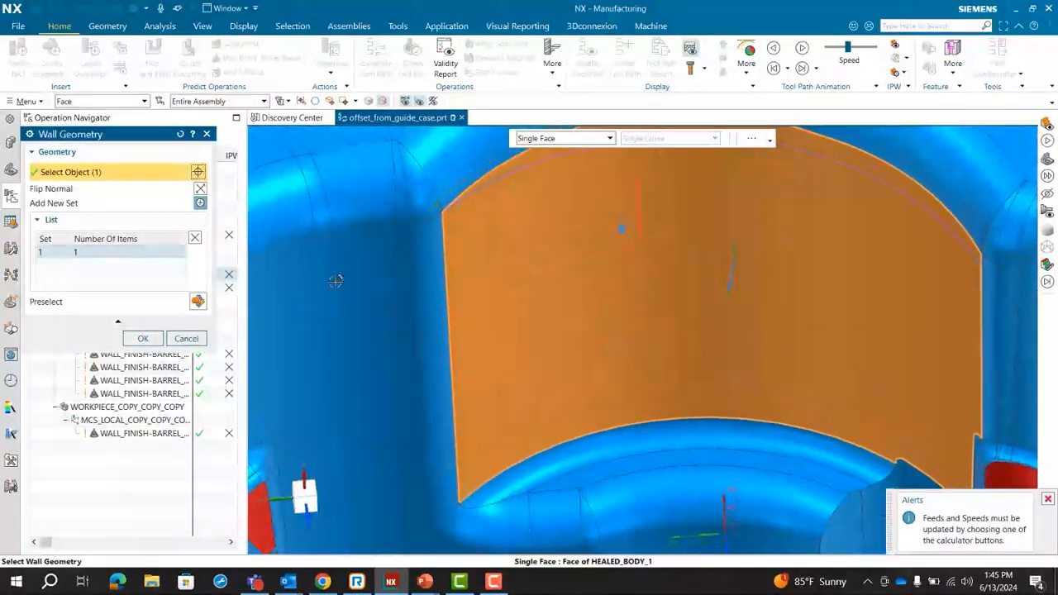
left_click(143, 339)
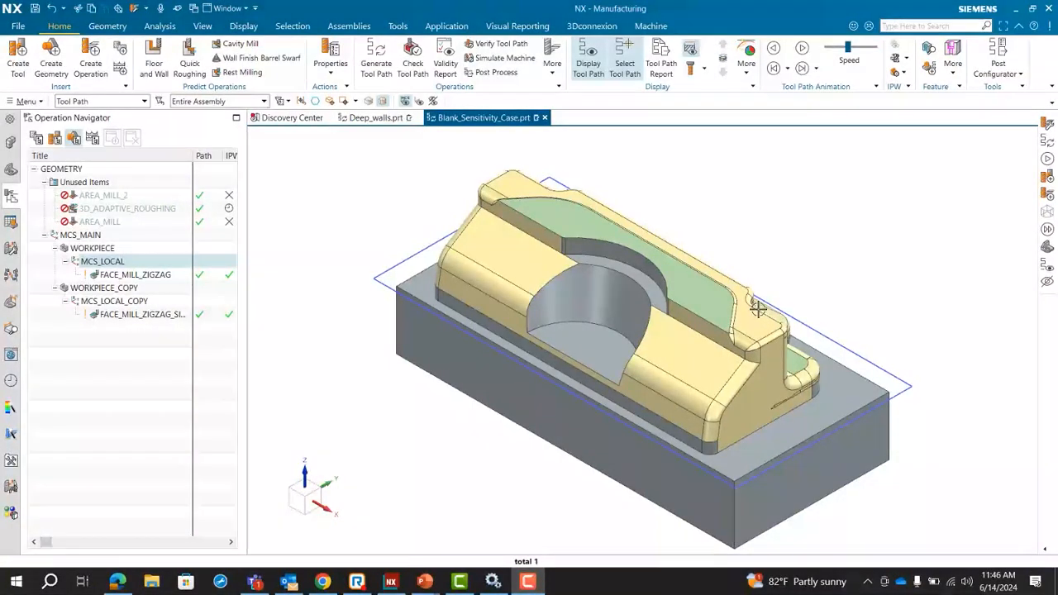
Step: Create a mill_planar Face Mill - Zig, ZigZag operation under MCS_LOCAL using tool MILL_1 and method MILL_ROUGH
right_click(171, 262)
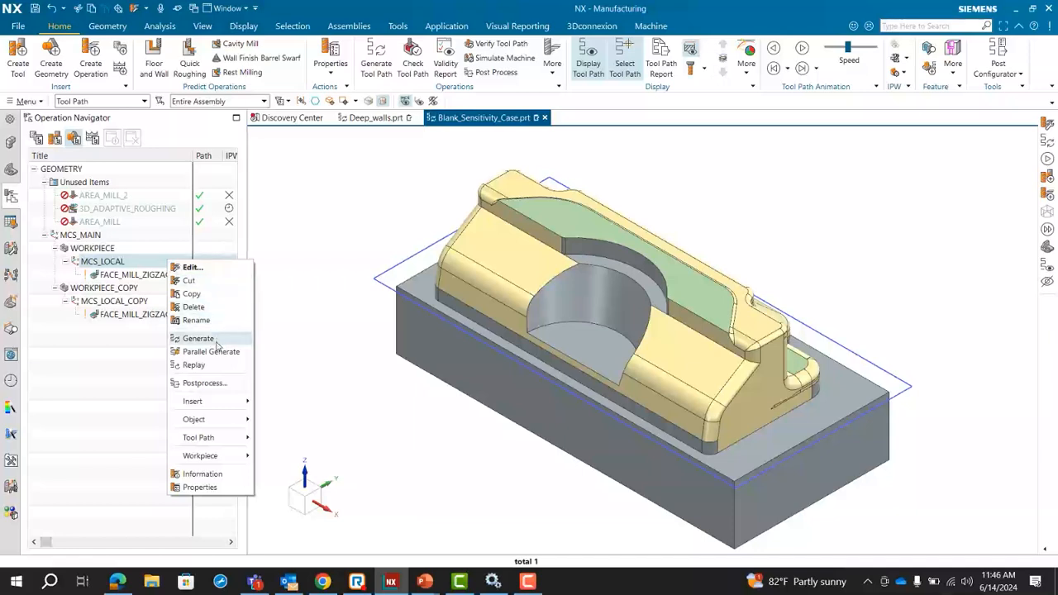
mouse_move(202, 402)
left_click(289, 404)
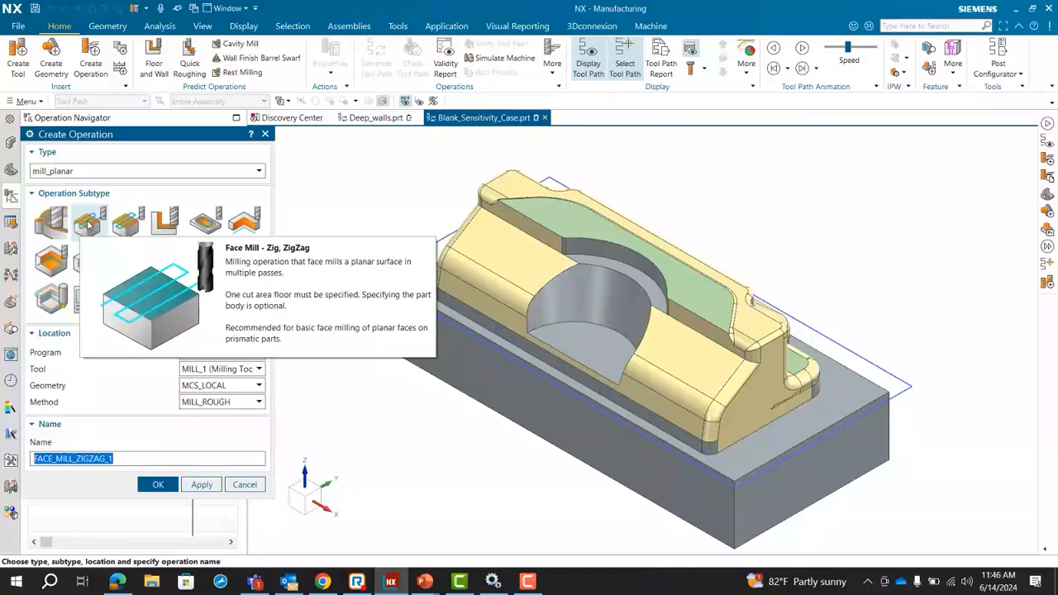
left_click(89, 225)
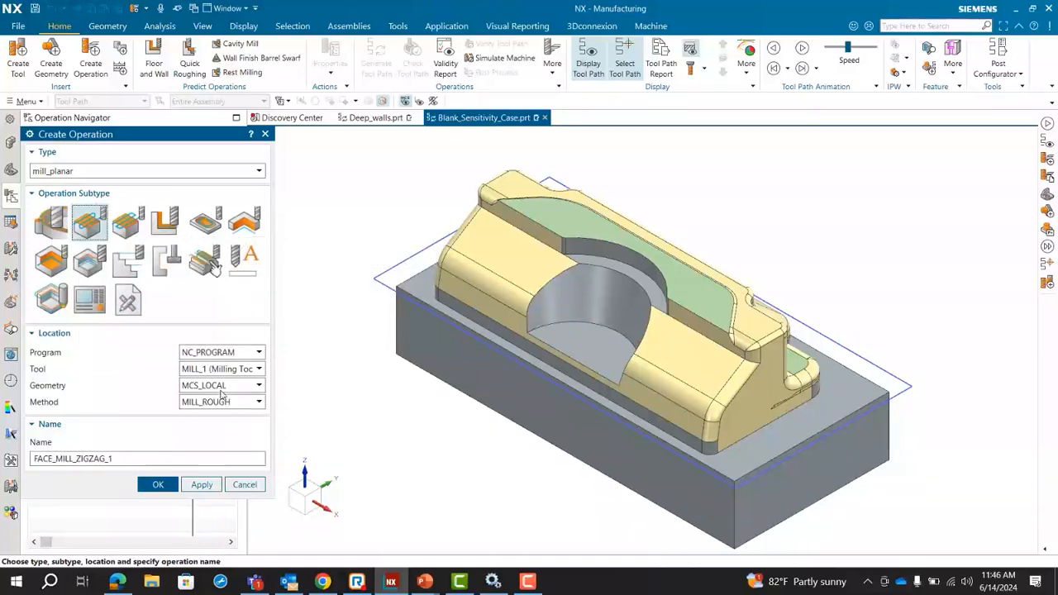
left_click(158, 484)
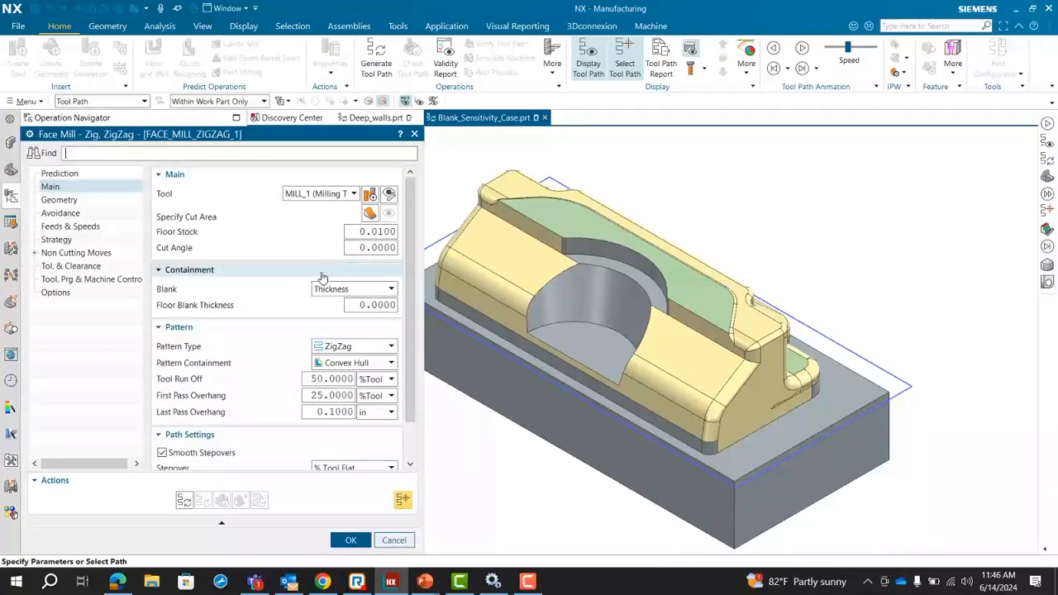
Step: Specify the large green planar face as the cut area and set the containment blank to Blank Geometry
left_click(370, 214)
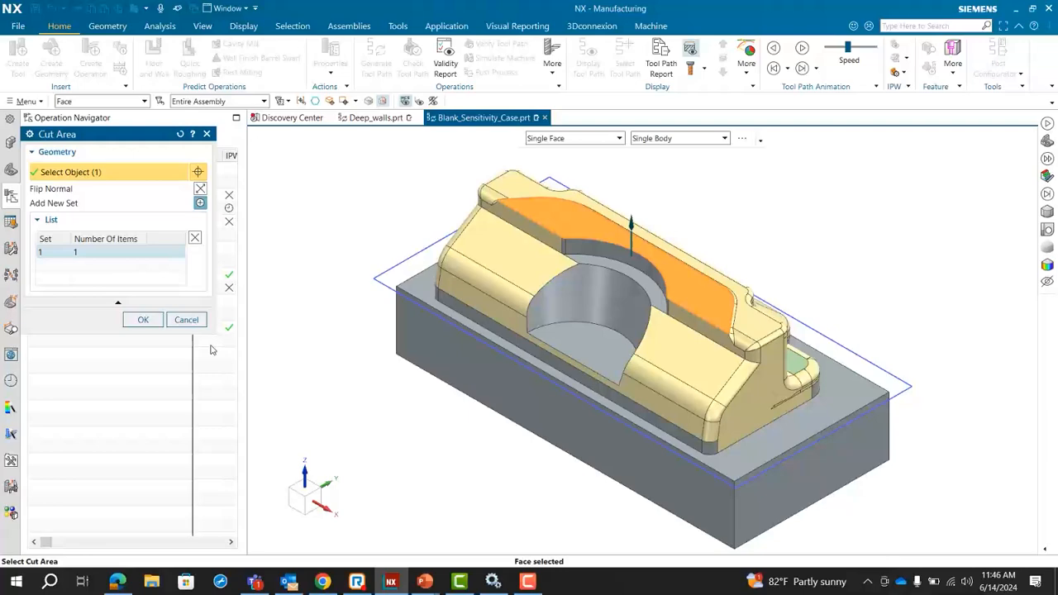
left_click(143, 319)
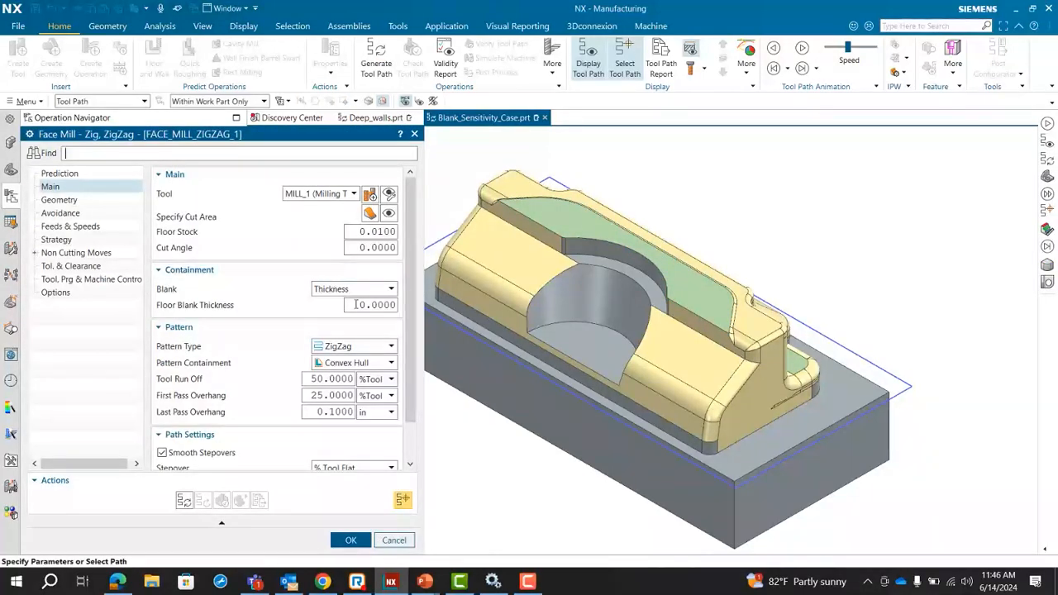
mouse_move(364, 294)
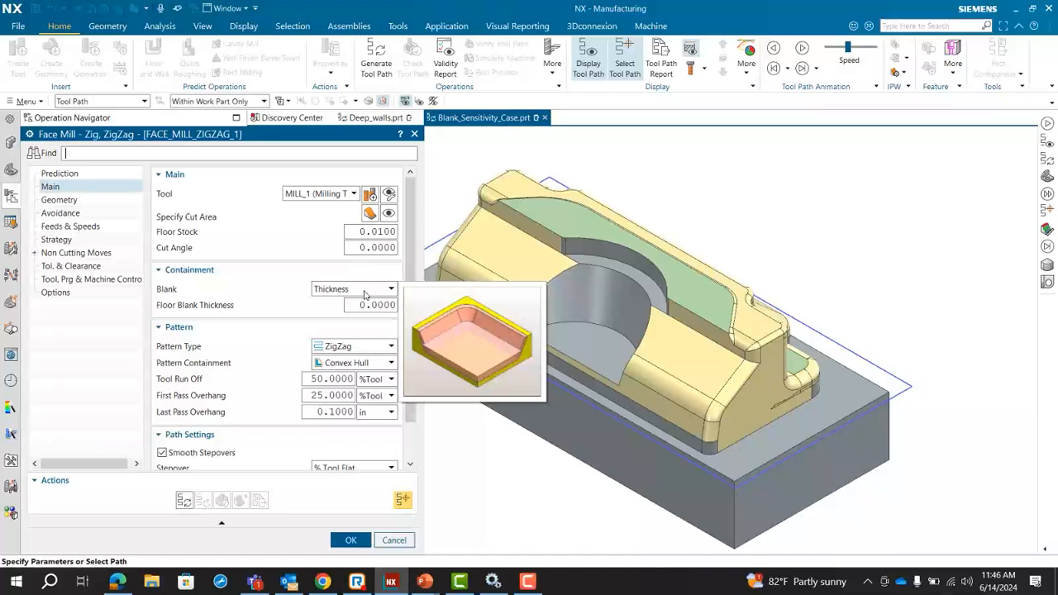
left_click(361, 291)
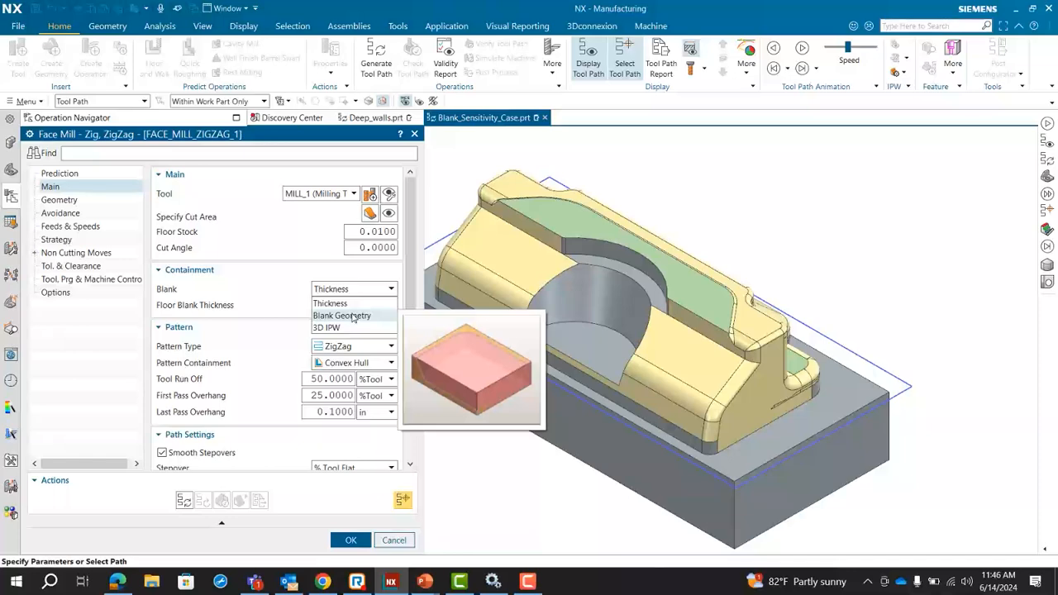
left_click(353, 316)
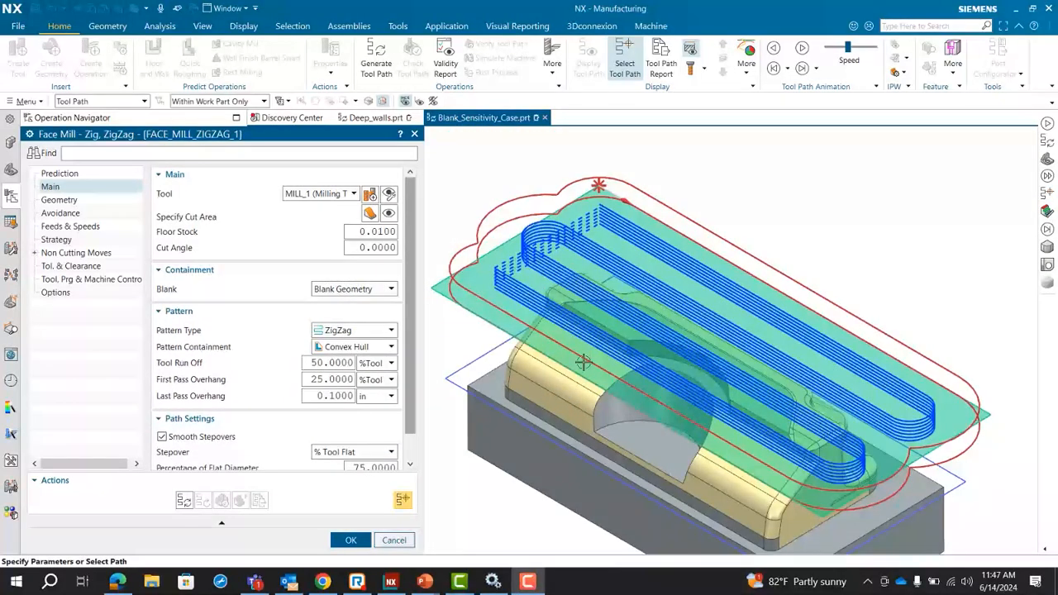
Step: Set the ZigZag pattern's tool run off to 73.3333 %Tool, first pass overhang to 33.3333 %Tool and last pass overhang to 0.8 in
left_click(321, 365)
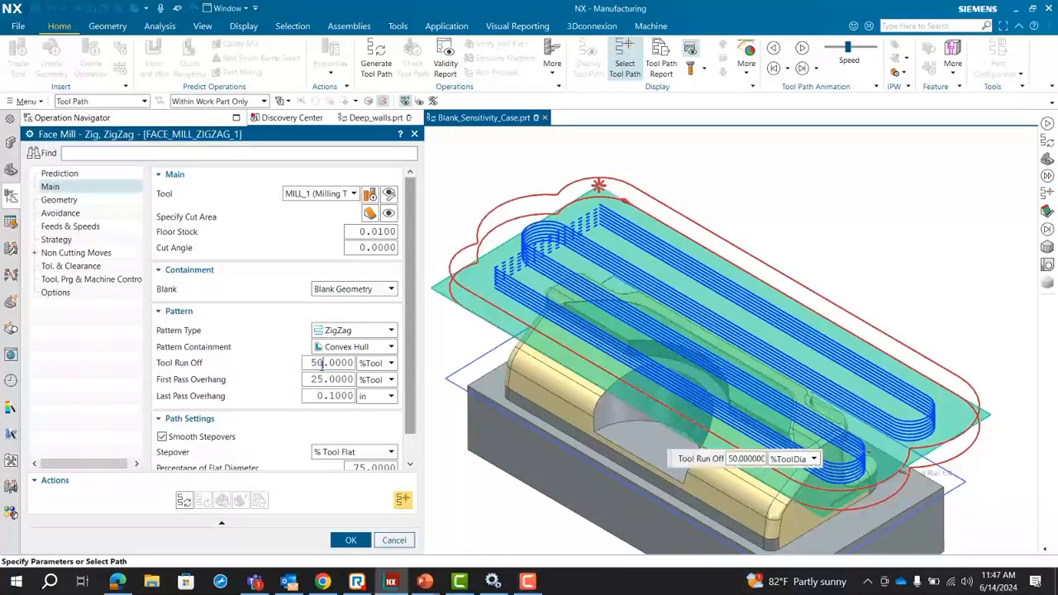
mouse_move(908, 473)
left_mouse_down()
mouse_move(918, 438)
mouse_move(951, 506)
mouse_move(918, 481)
left_mouse_up()
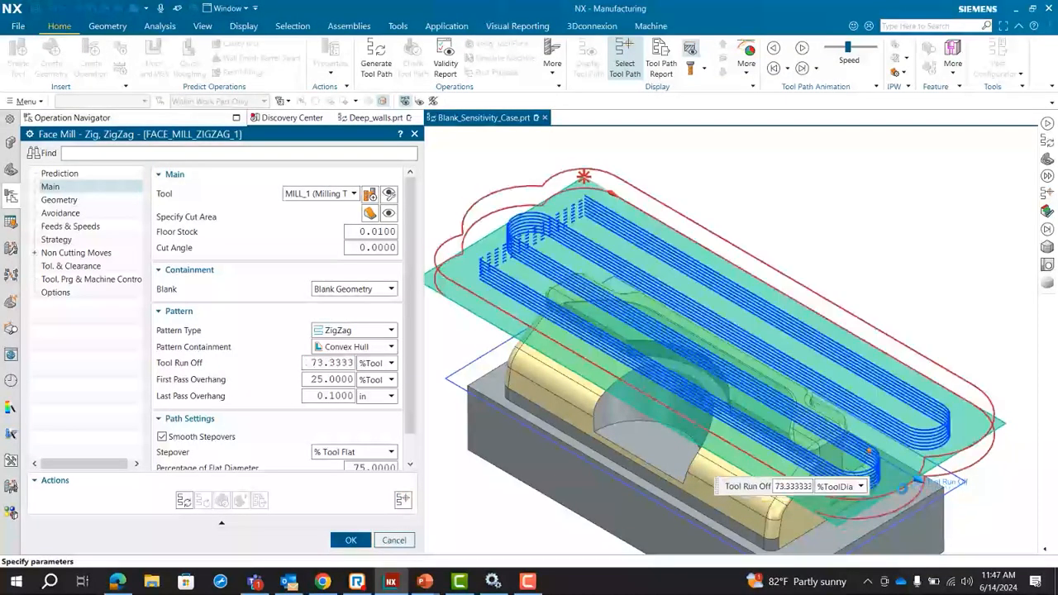
left_click(316, 377)
mouse_move(795, 299)
left_mouse_down()
mouse_move(824, 286)
mouse_move(801, 295)
left_mouse_up()
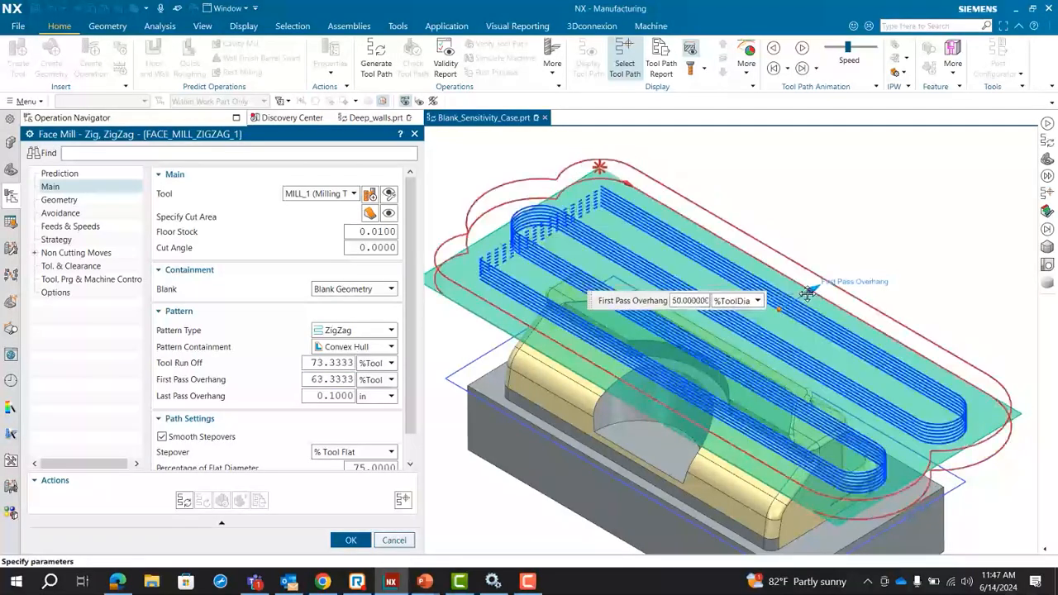
left_click(335, 396)
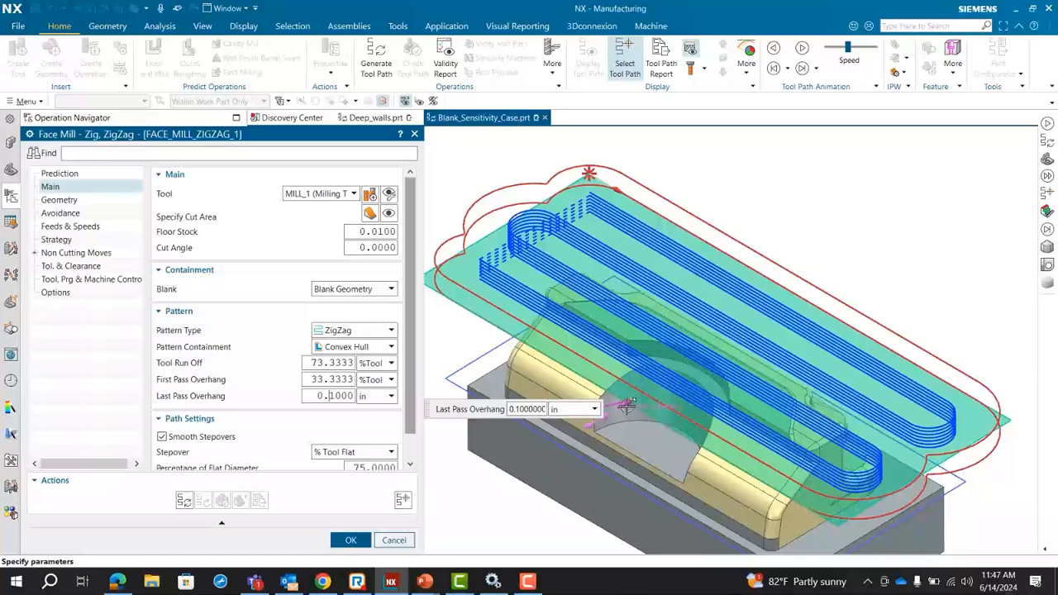
left_click_drag(622, 409, 596, 420)
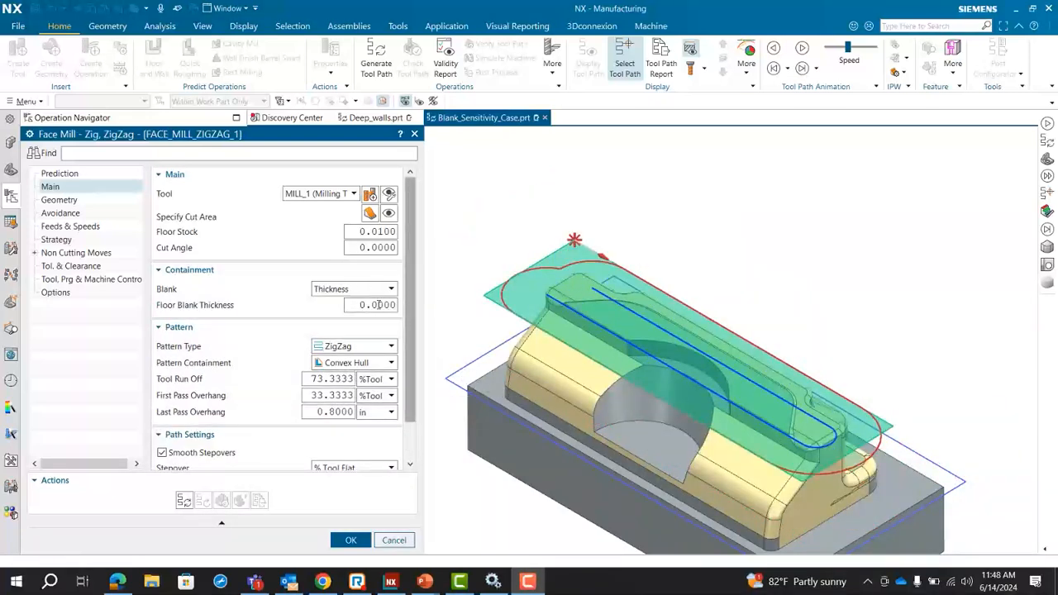
Step: Choose Thickness as the containment blank of the face mill operation and generate the tool path
mouse_move(370, 295)
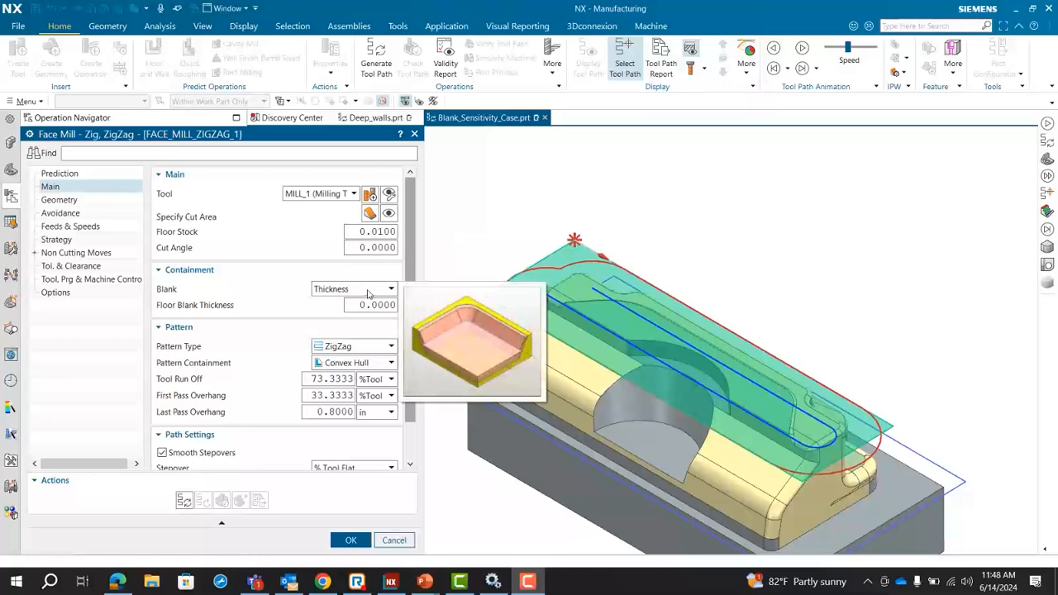
left_click(368, 291)
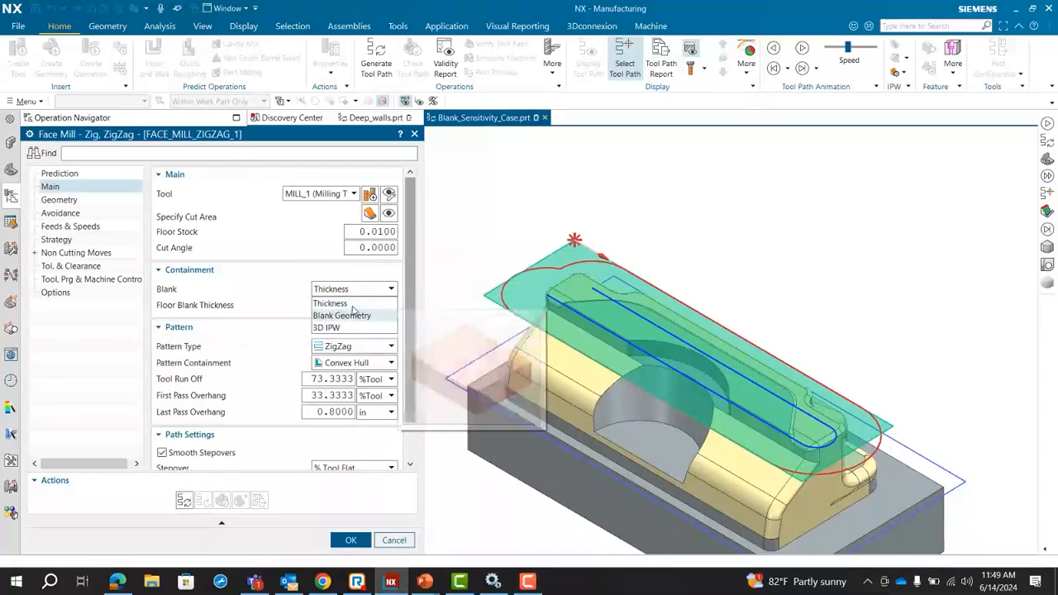
left_click(352, 304)
left_click(183, 501)
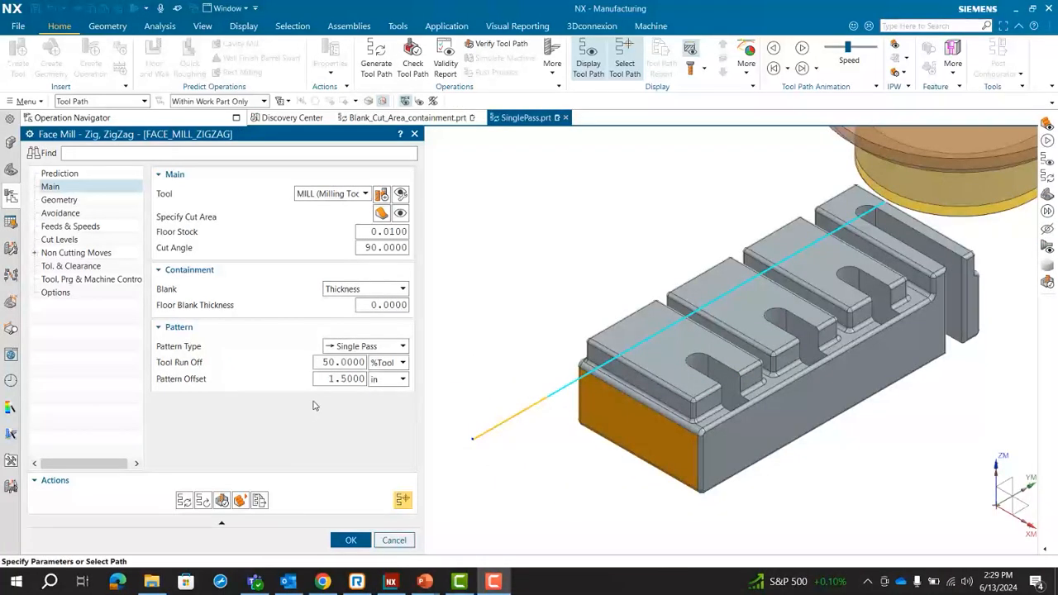
Step: Choose Single Pass as the pattern type of the FACE_MILL_ZIGZAG operation in SinglePass.prt and generate its tool path
left_click(351, 351)
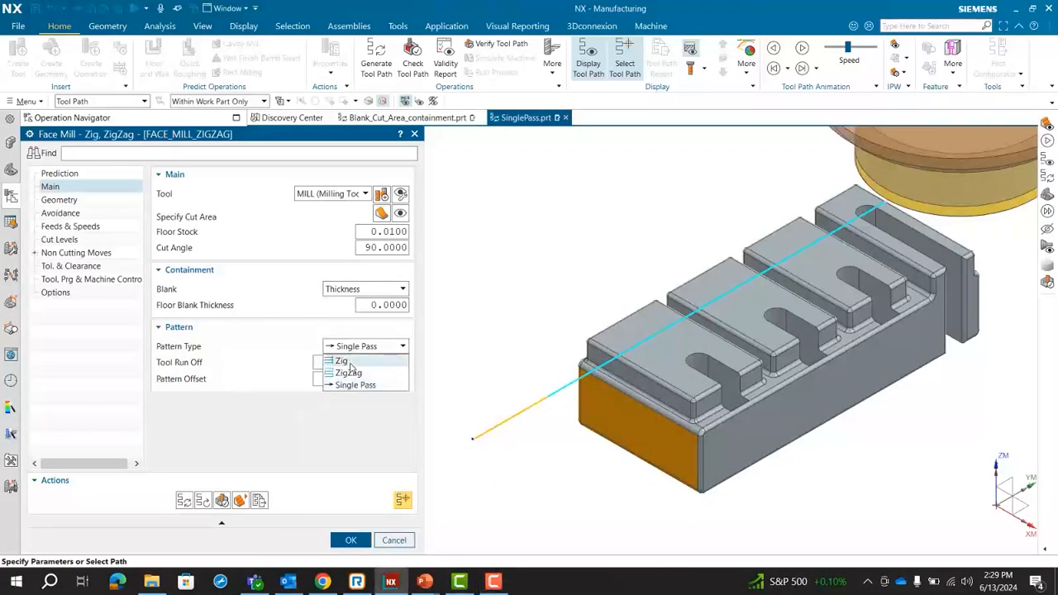
left_click(350, 385)
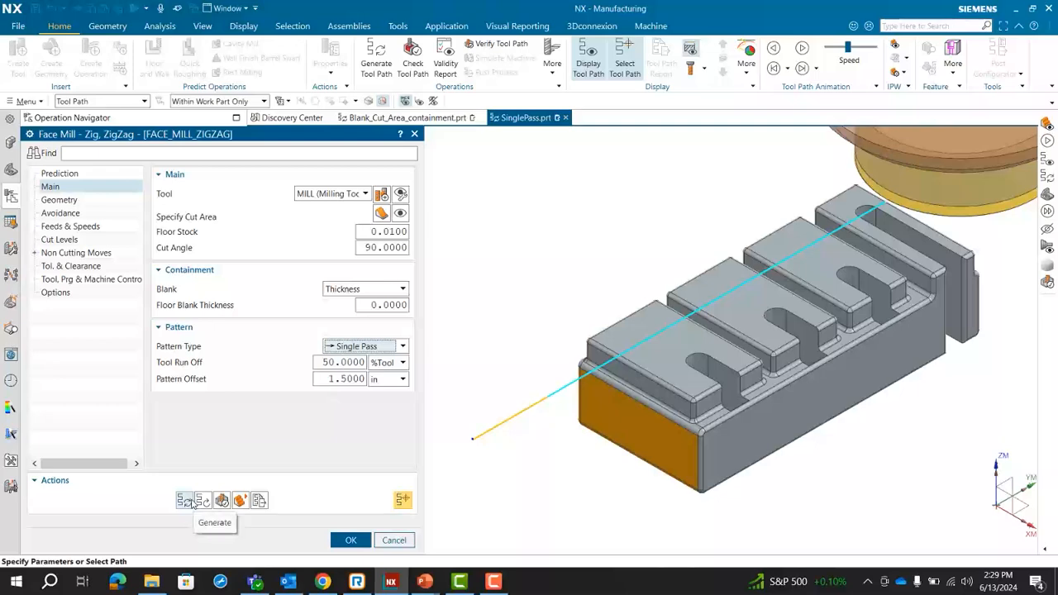
left_click(189, 501)
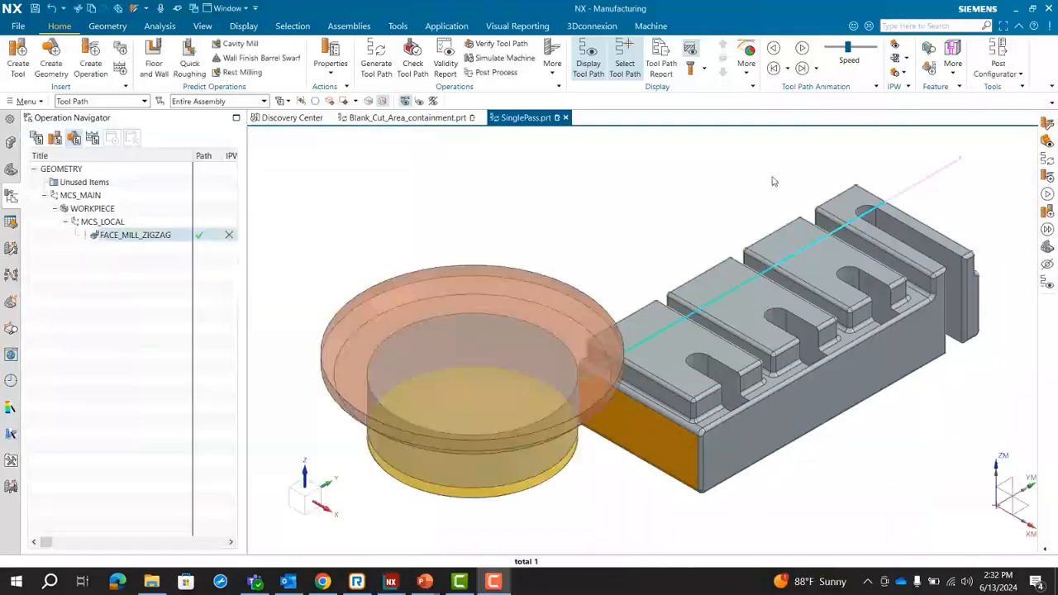
Step: Play the tool path animation of FACE_MILL_ZIGZAG to watch the cutter's single pass across the slotted block
left_click(802, 47)
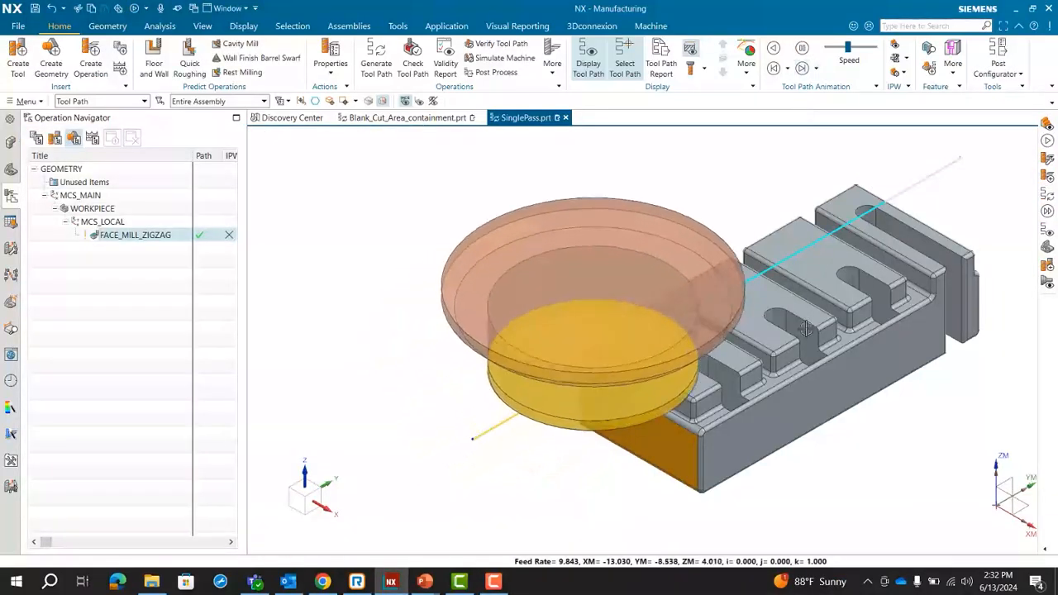
left_click(802, 47)
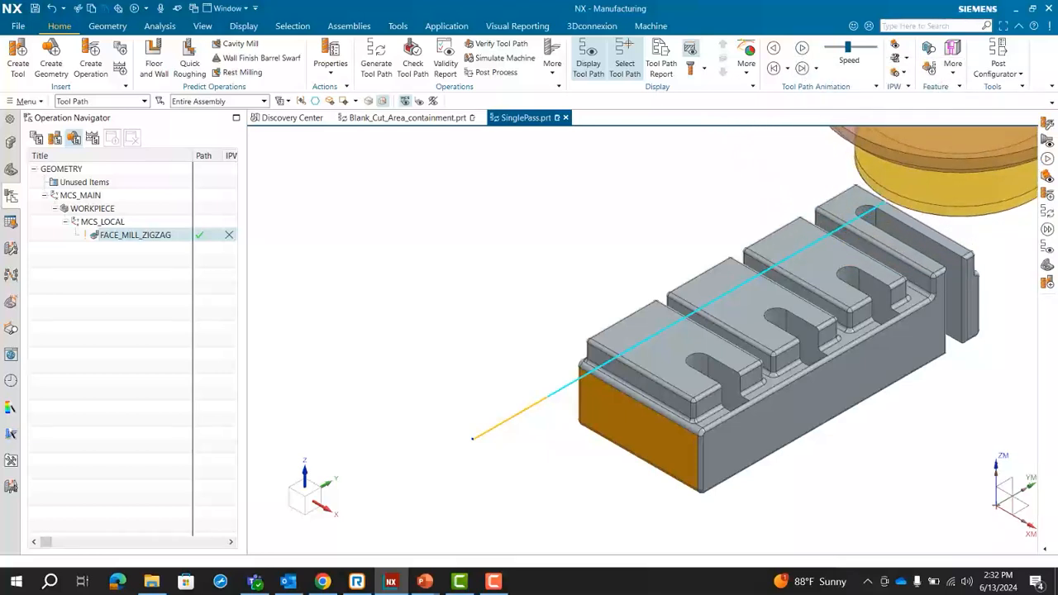